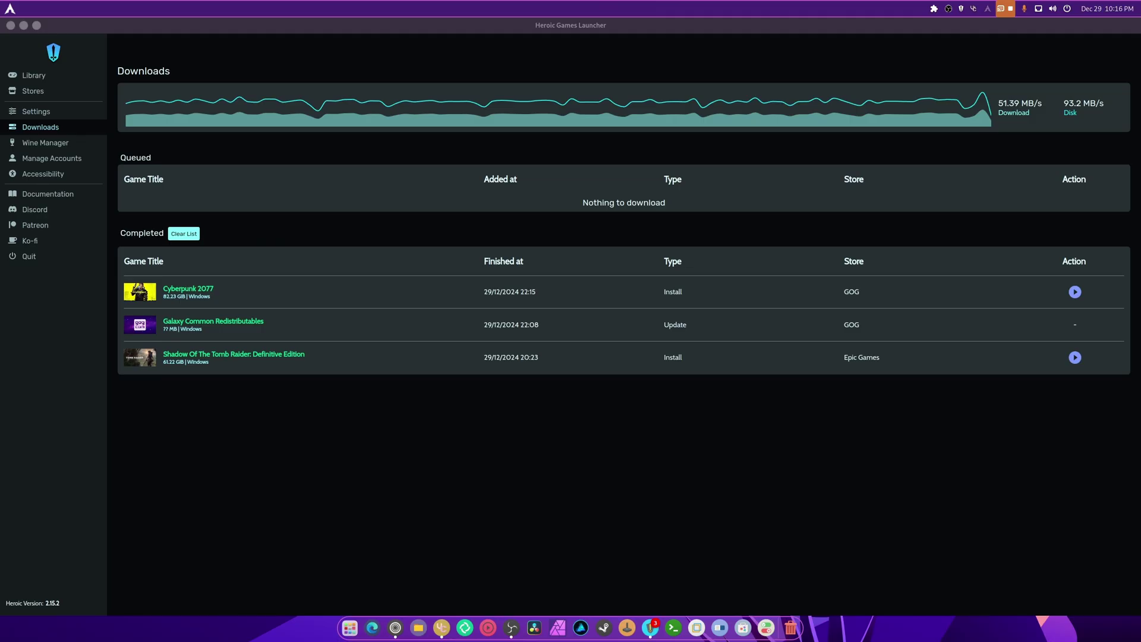
Save NexusMods.App-0.7.1-1.linux-x64.zip from the GitHub 0.7.1 release assets, then return to Heroic.
click(395, 628)
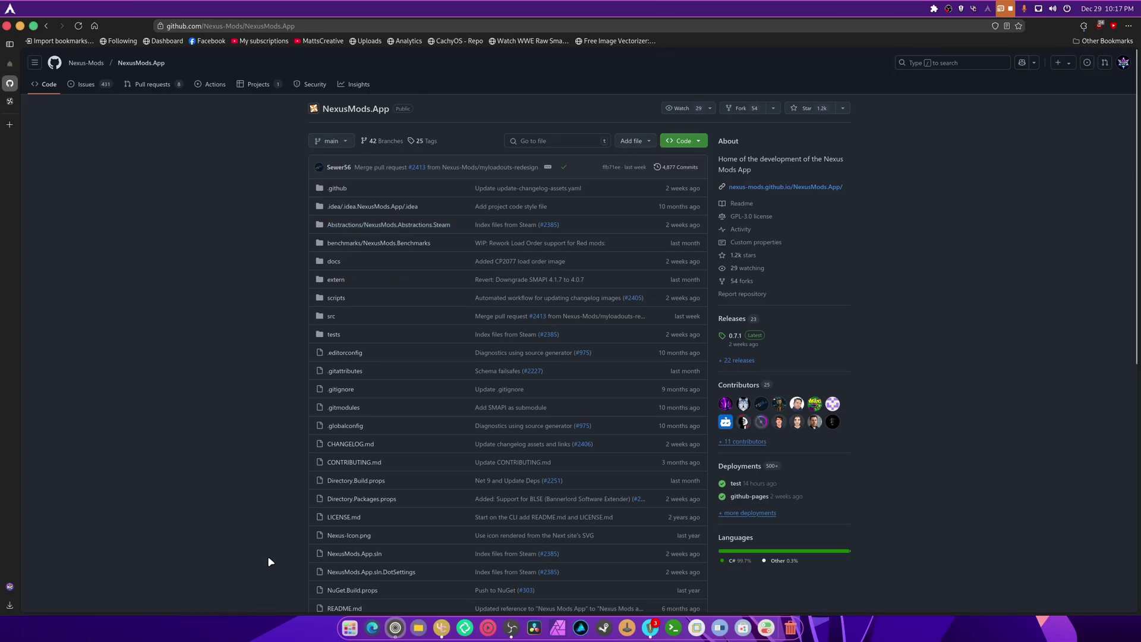
click(735, 336)
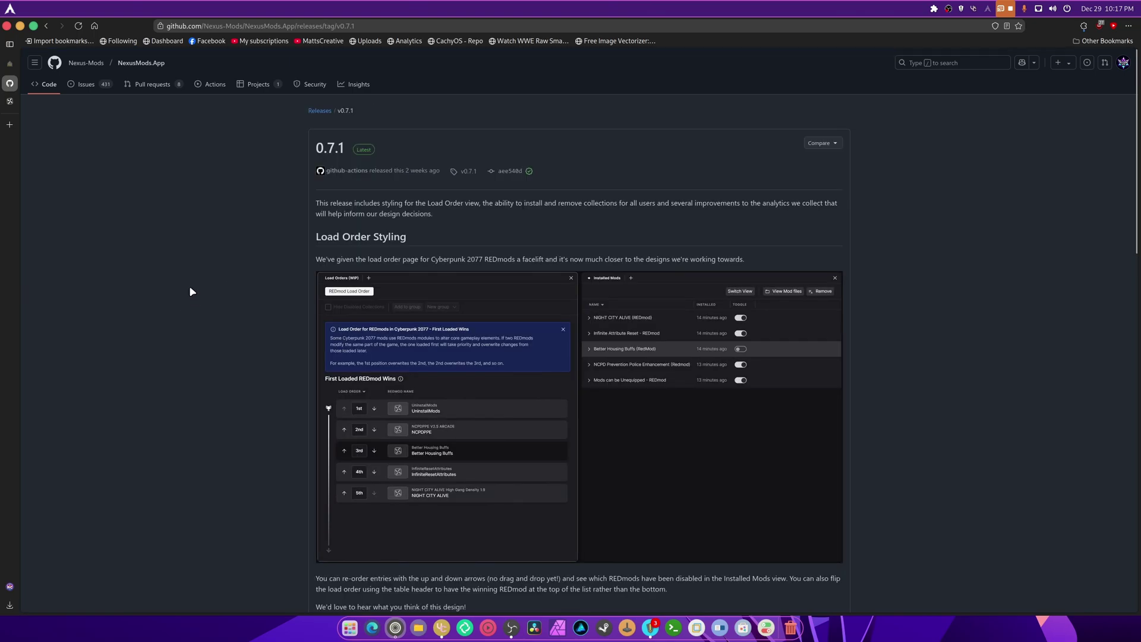
scroll(568, 208, down, 20)
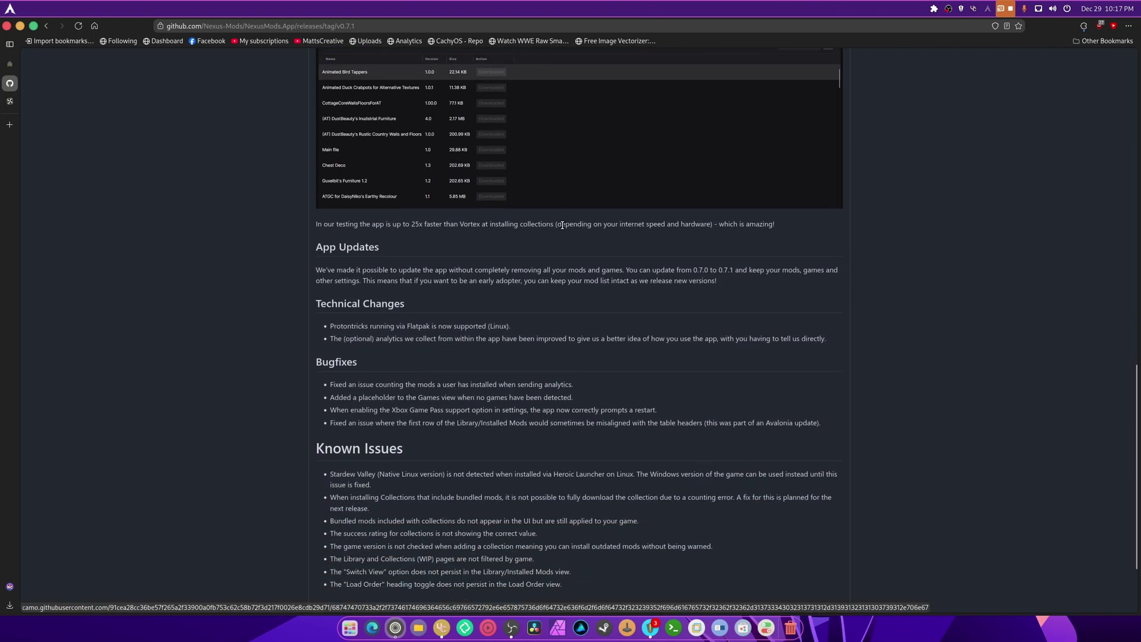
scroll(562, 226, down, 1)
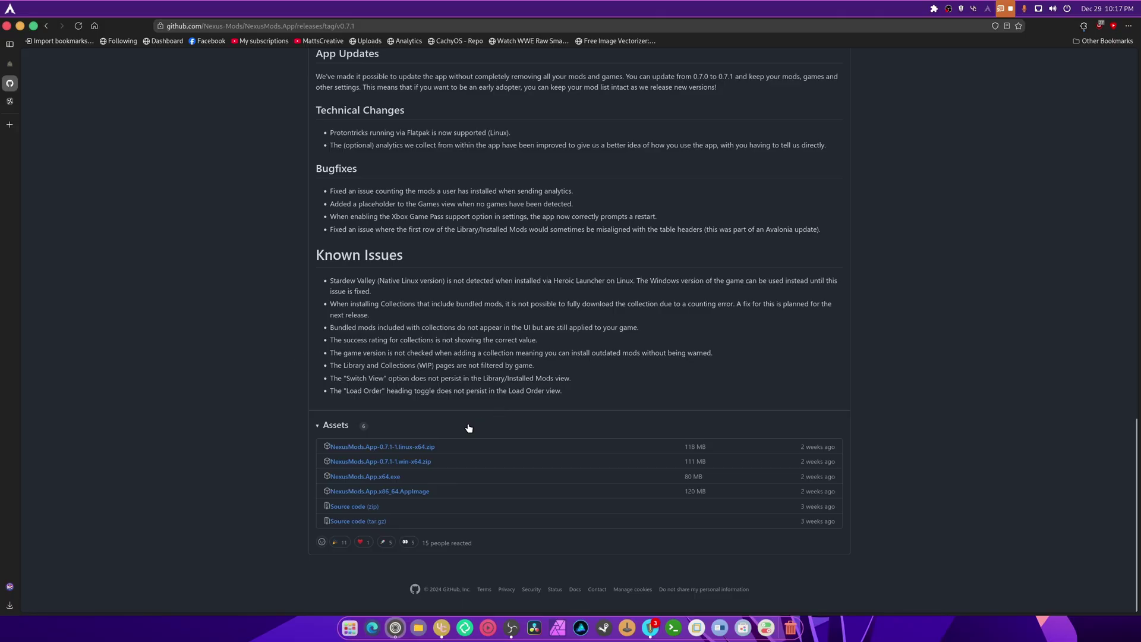
click(396, 452)
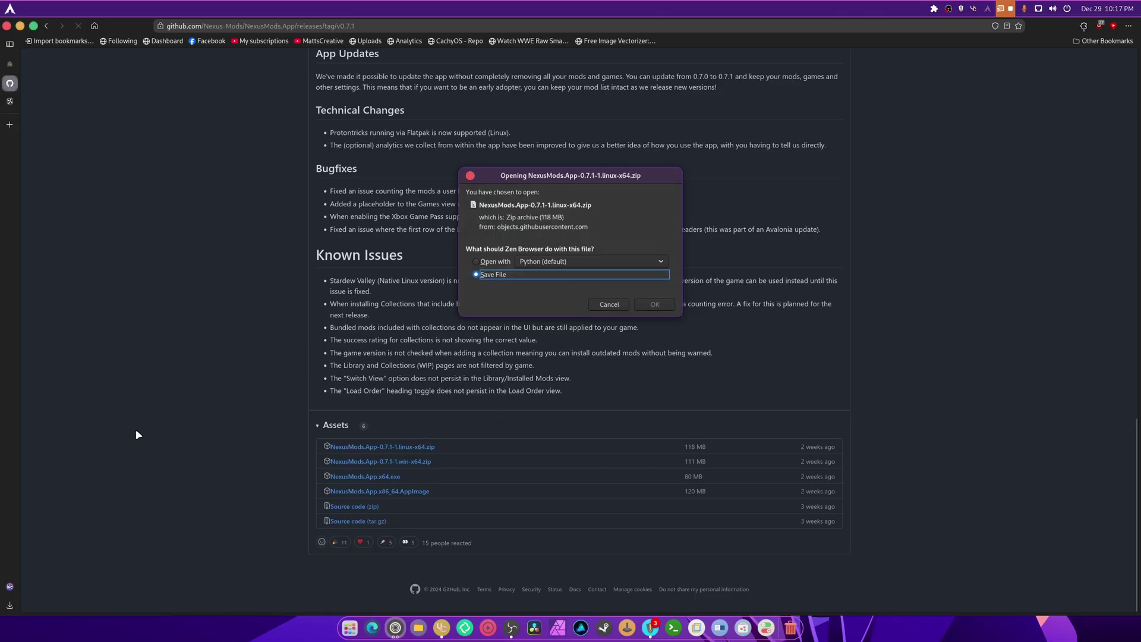
click(652, 307)
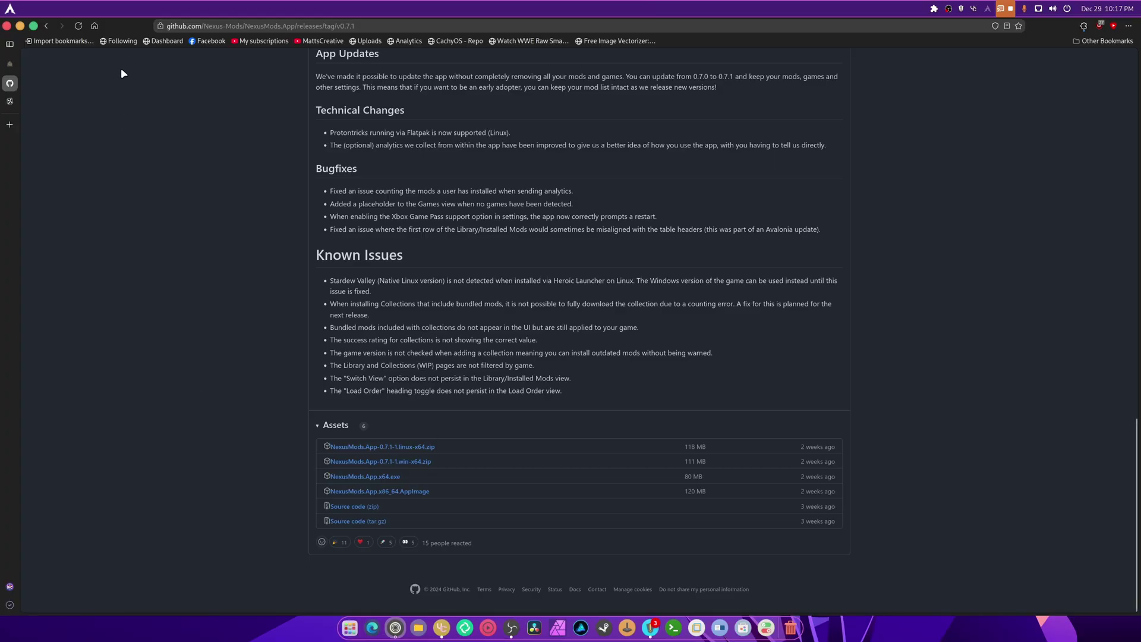
key(alt+Tab)
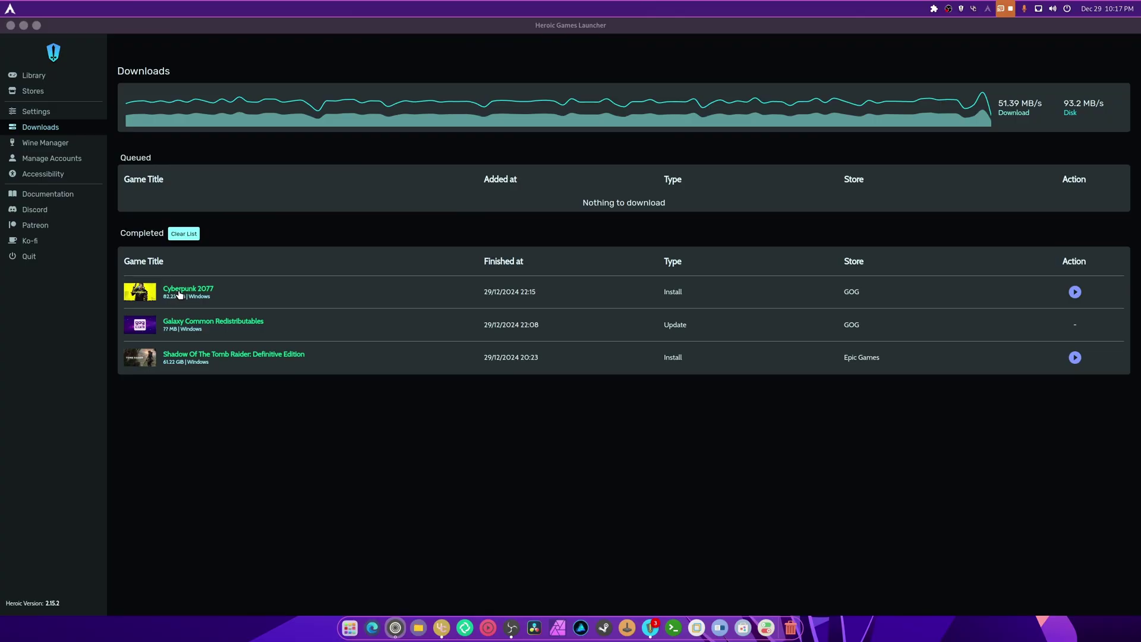
From the Heroic library, open Cyberpunk 2077's settings and launch WINECFG on the Wine tab.
click(53, 77)
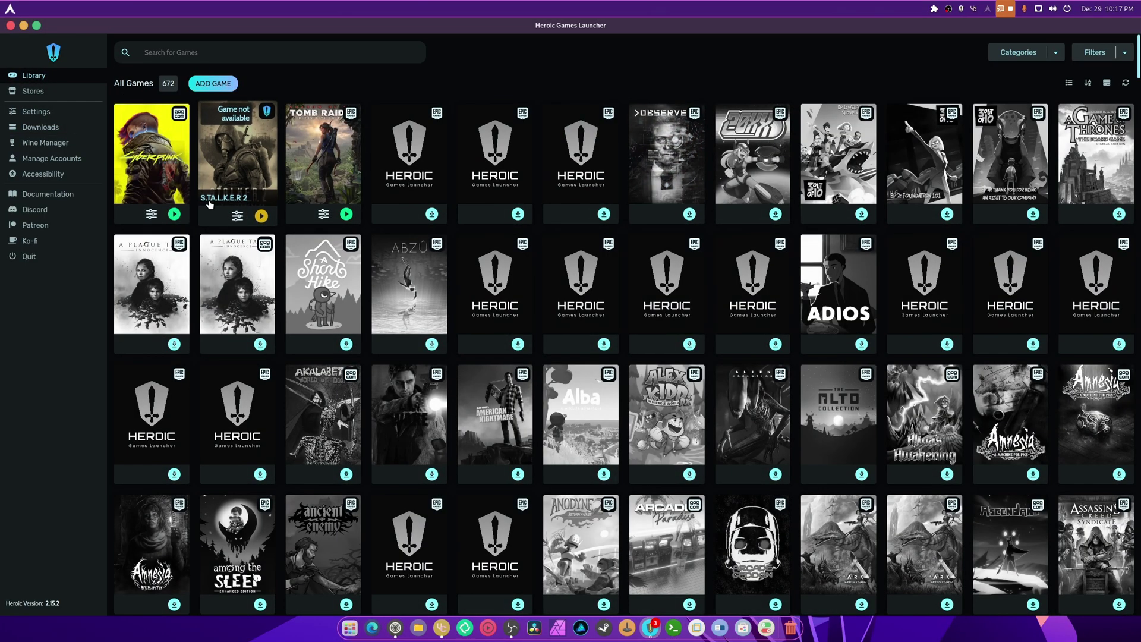
click(152, 214)
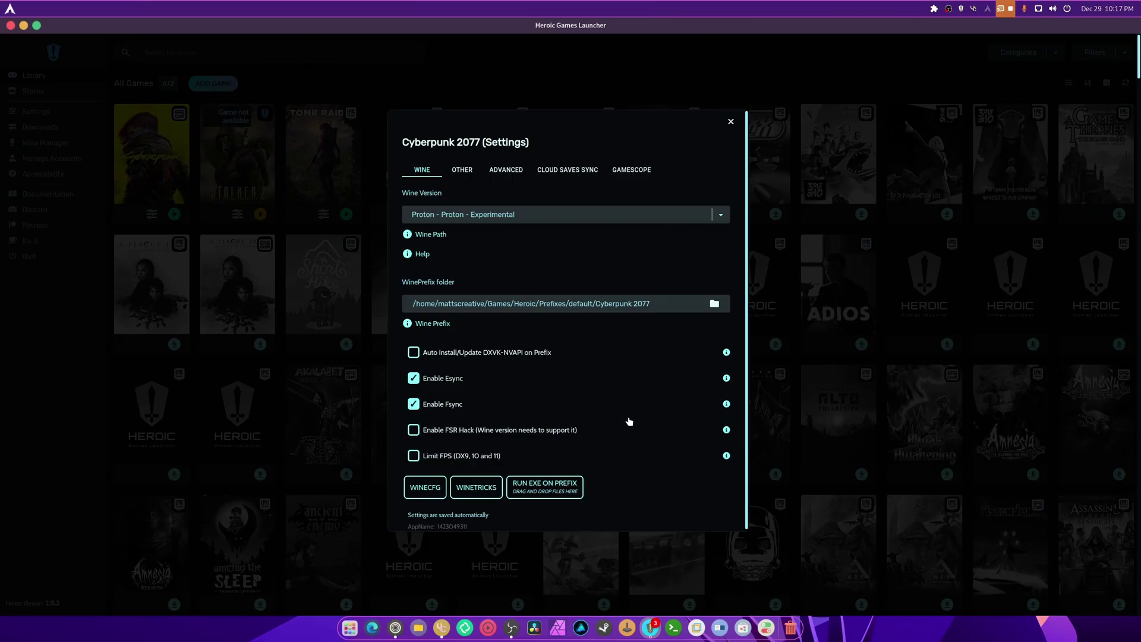
click(433, 491)
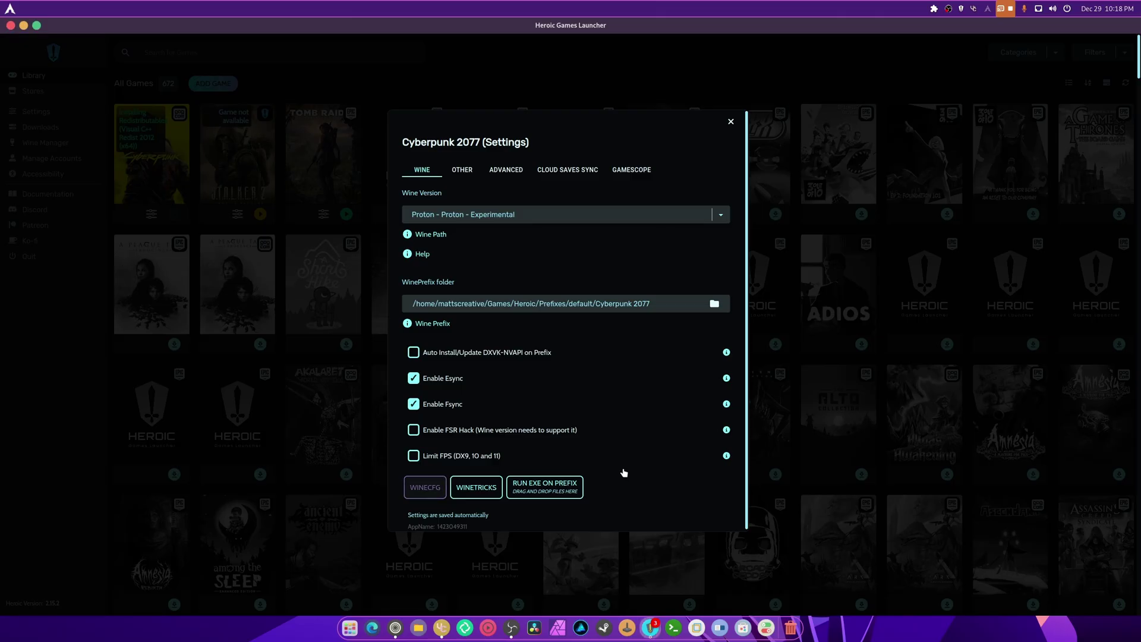
Switch the Cyberpunk 2077 prefix from Windows 10 to Windows 11 in winecfg, apply, and close it.
click(23, 25)
click(650, 627)
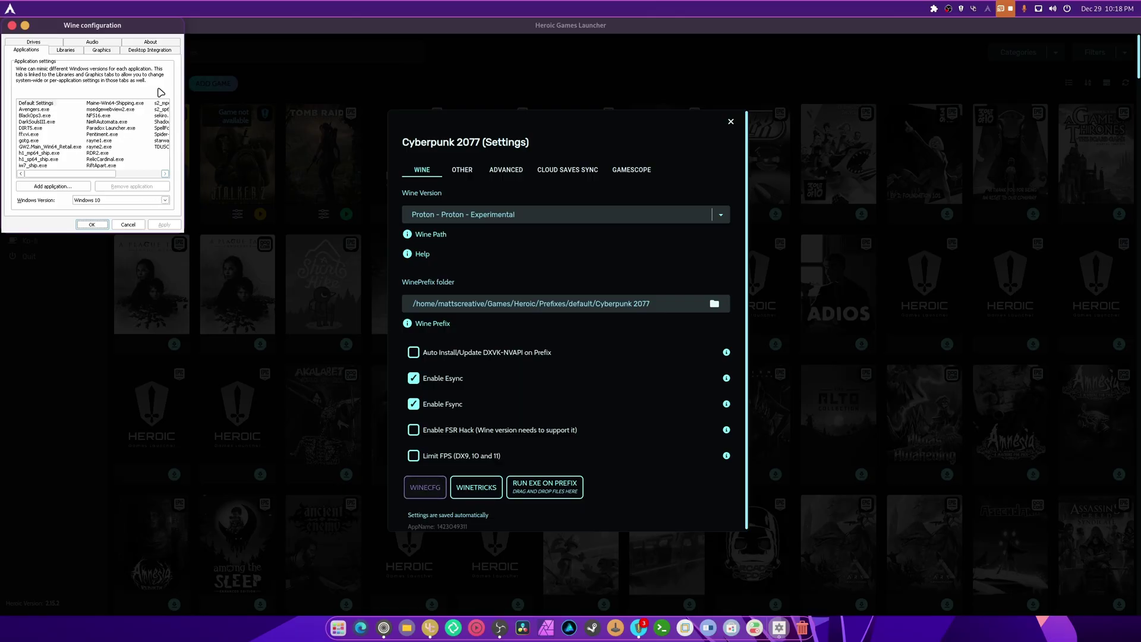
drag(113, 31, 299, 156)
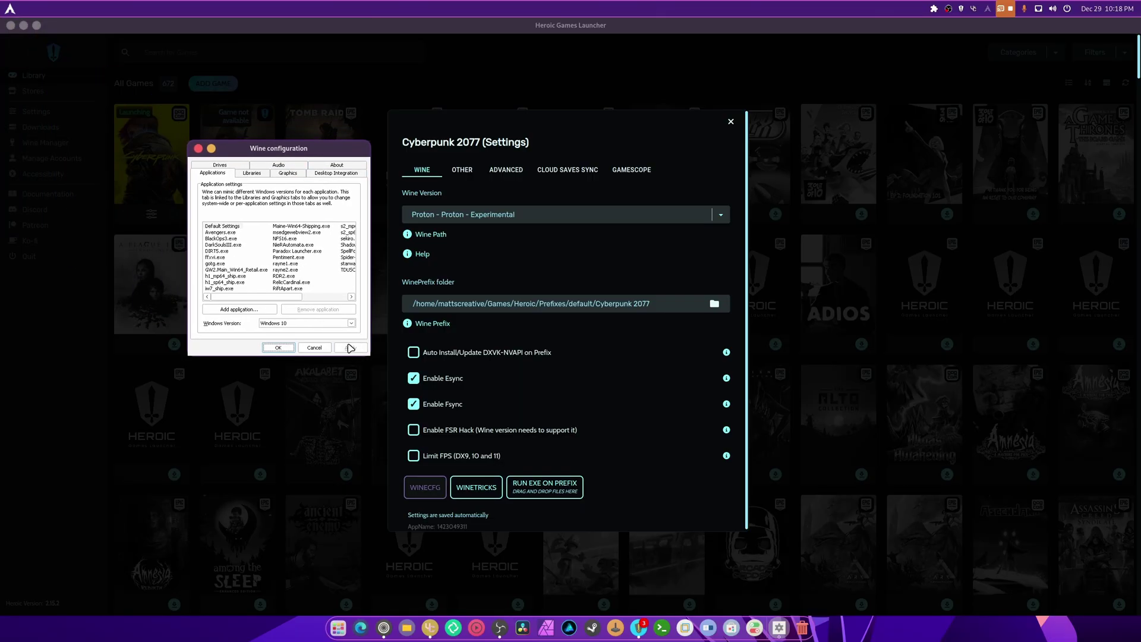
click(350, 324)
click(348, 332)
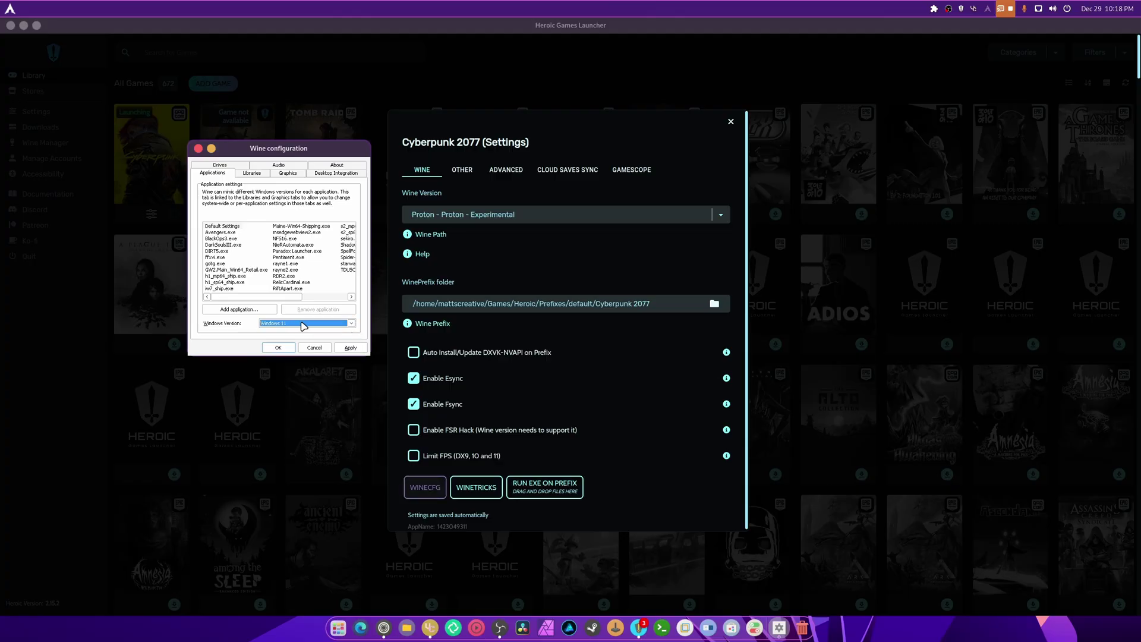
click(350, 348)
click(266, 350)
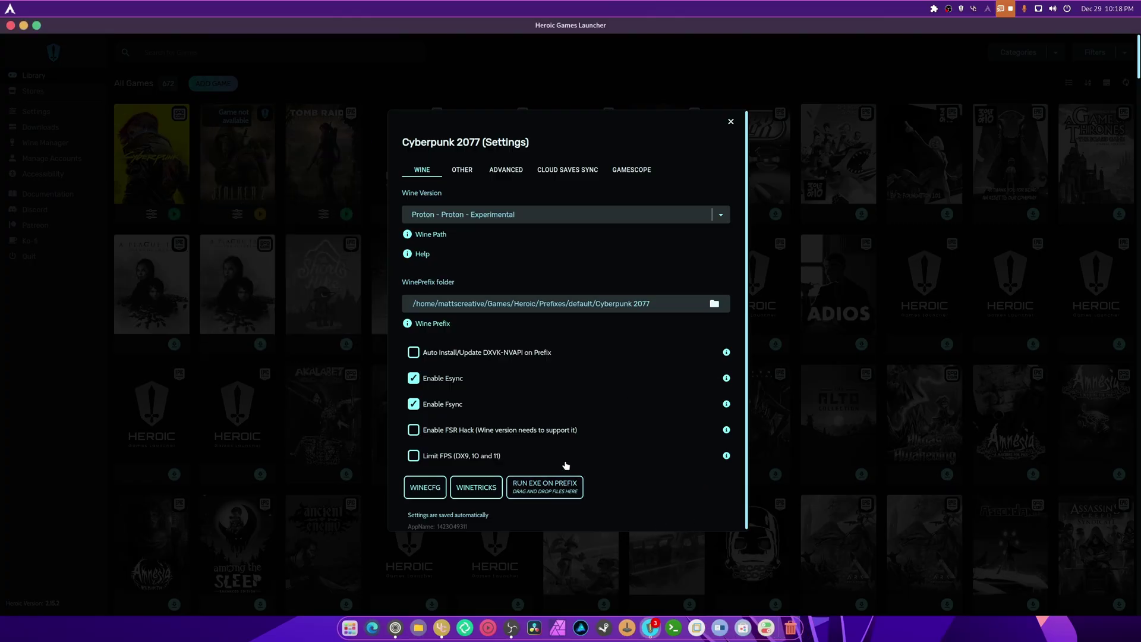
In Winetricks, search 'vcrun', install vcrun2022 into the prefix, and close the dialog when done.
click(475, 487)
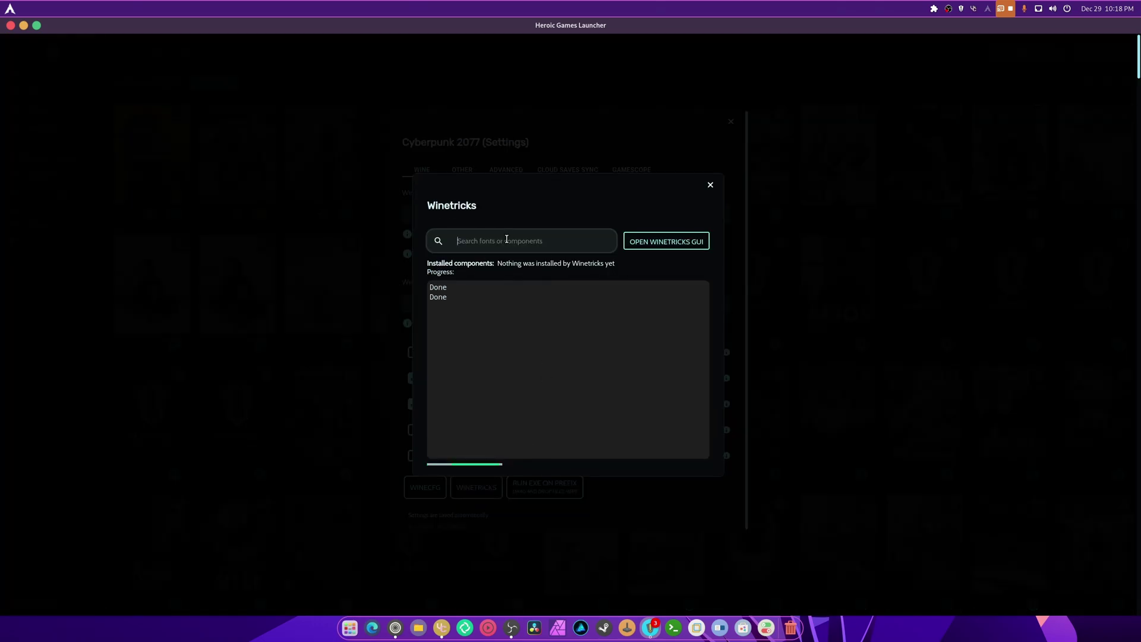
text(vcrun)
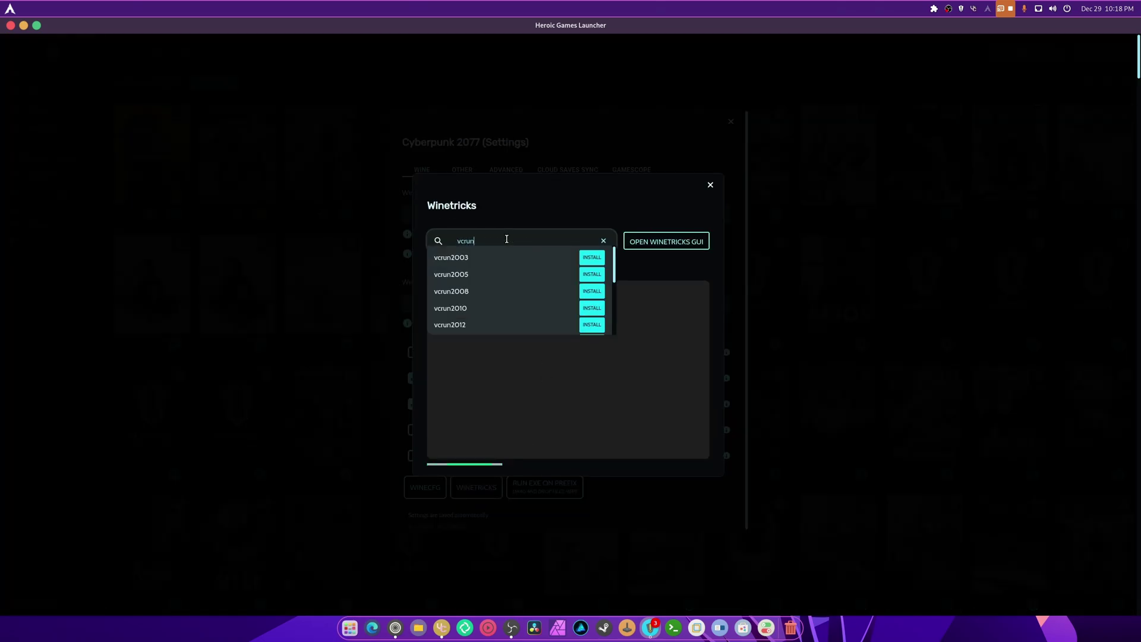
scroll(514, 270, down, 3)
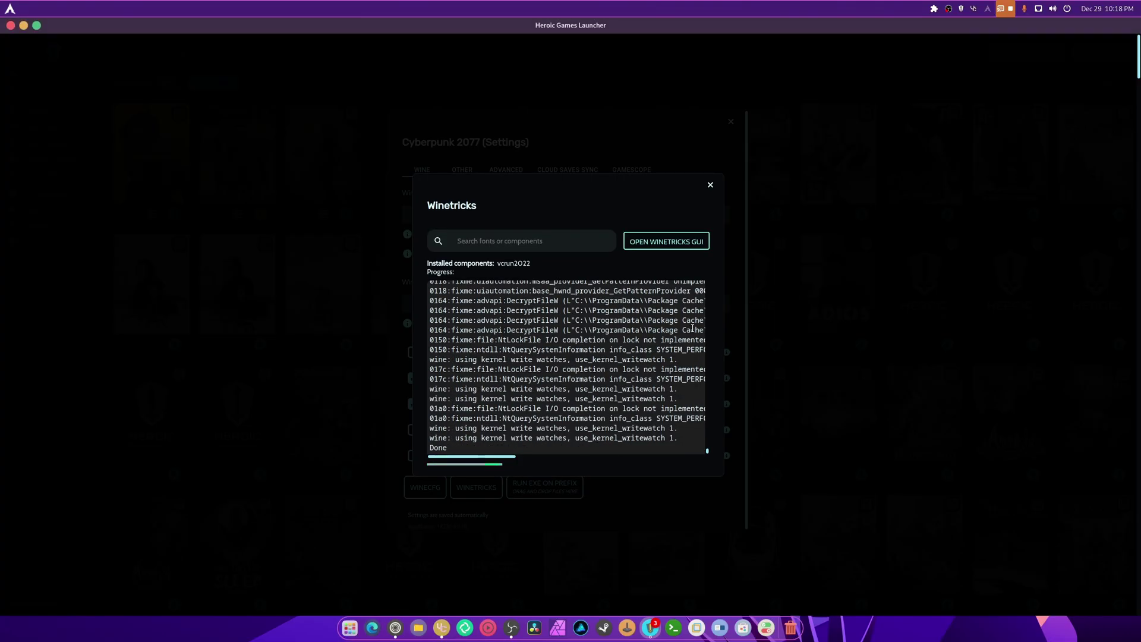
click(709, 186)
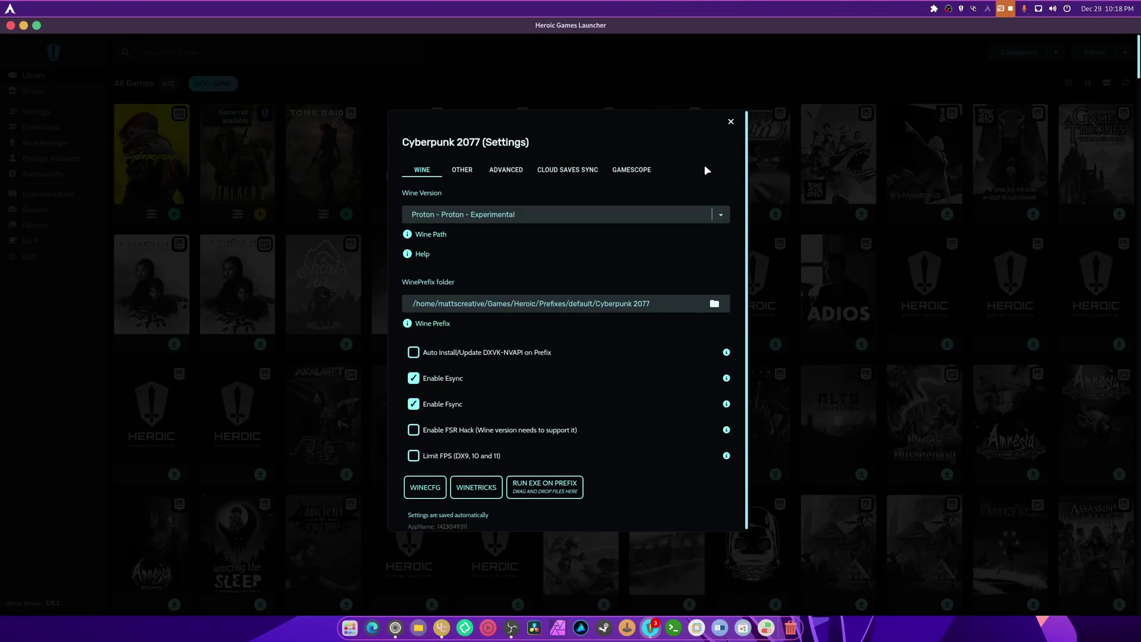
Tick 'Auto Install/Update DXVK-NVAPI on Prefix' on Cyberpunk 2077's Wine tab.
click(429, 354)
Minimize Heroic and make Steam's Library list include Tools.
click(23, 25)
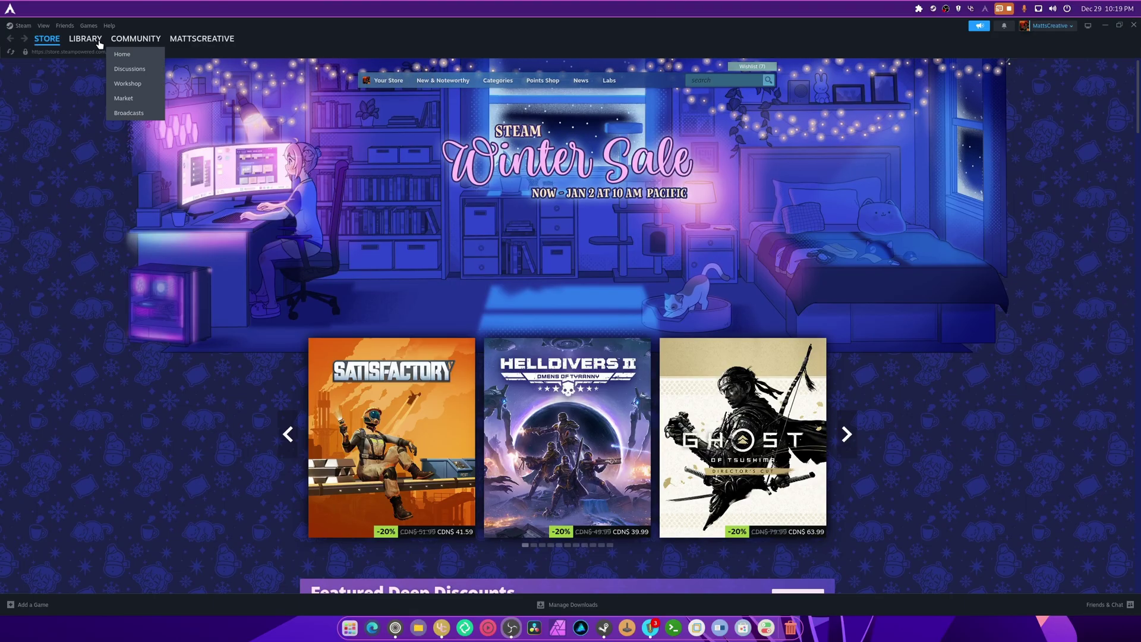
click(97, 40)
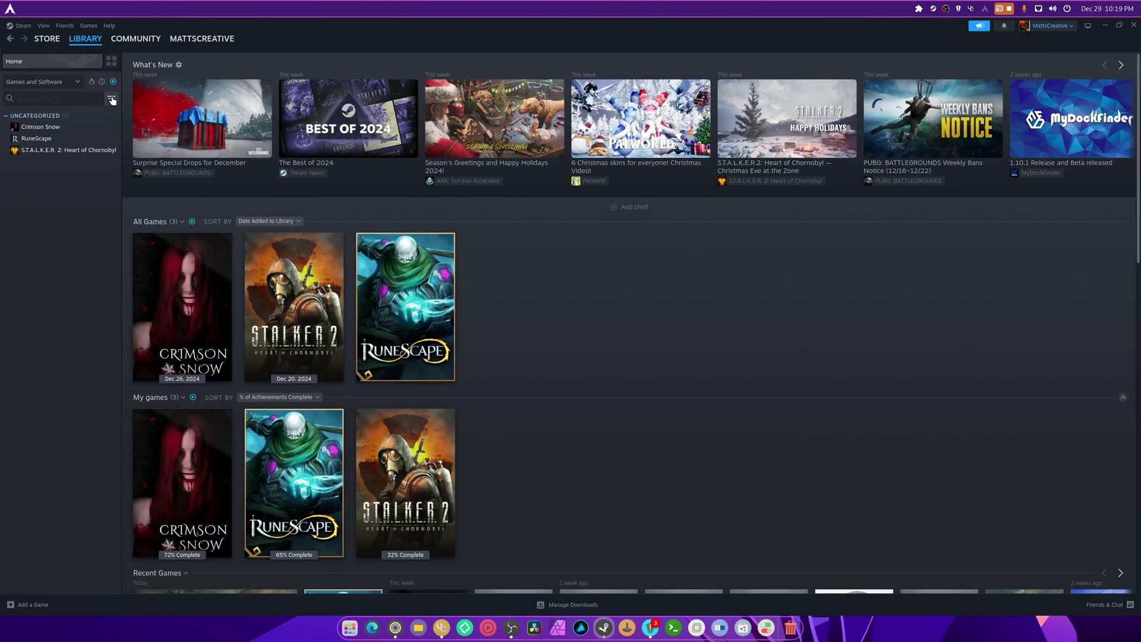
click(42, 81)
click(24, 129)
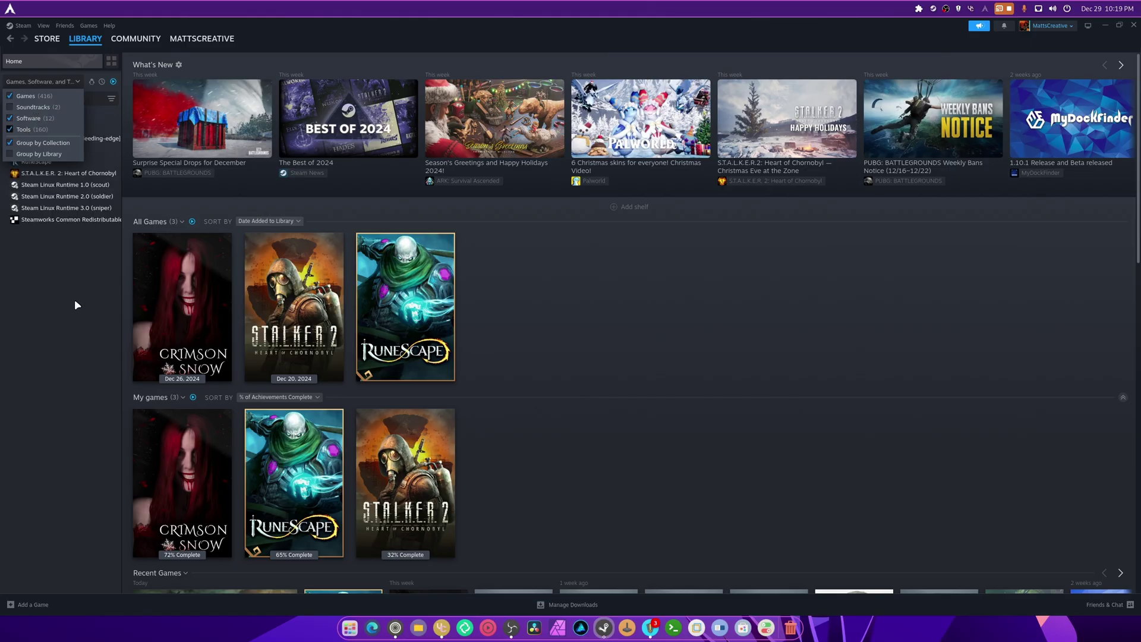
click(74, 299)
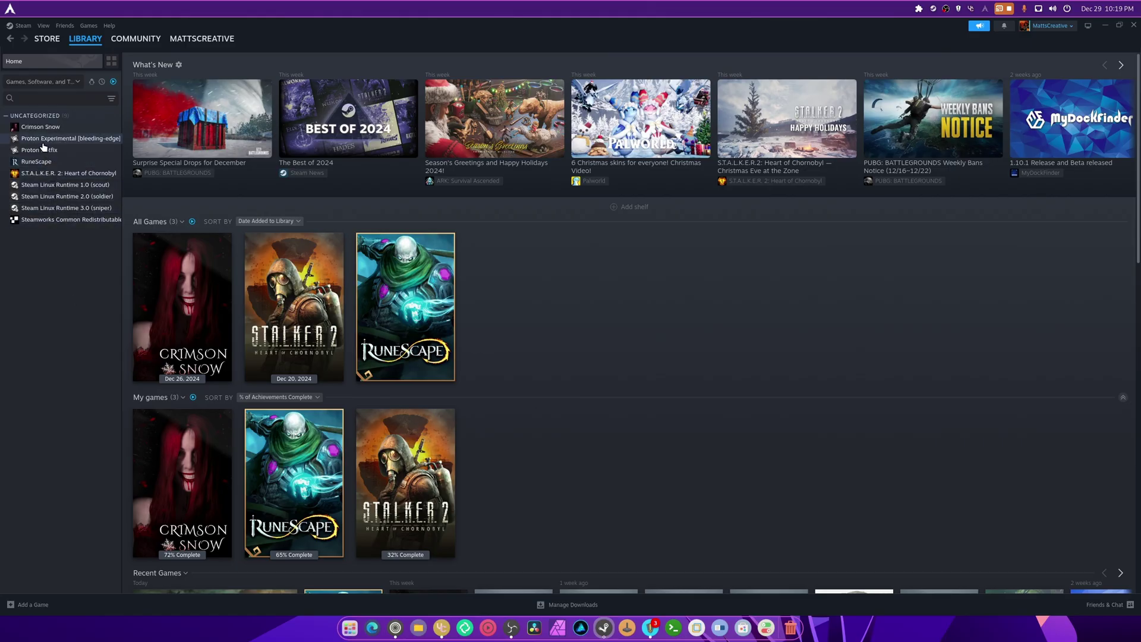
Set Proton Experimental's Betas property to the bleeding-edge branch.
click(41, 141)
right_click(42, 141)
click(59, 211)
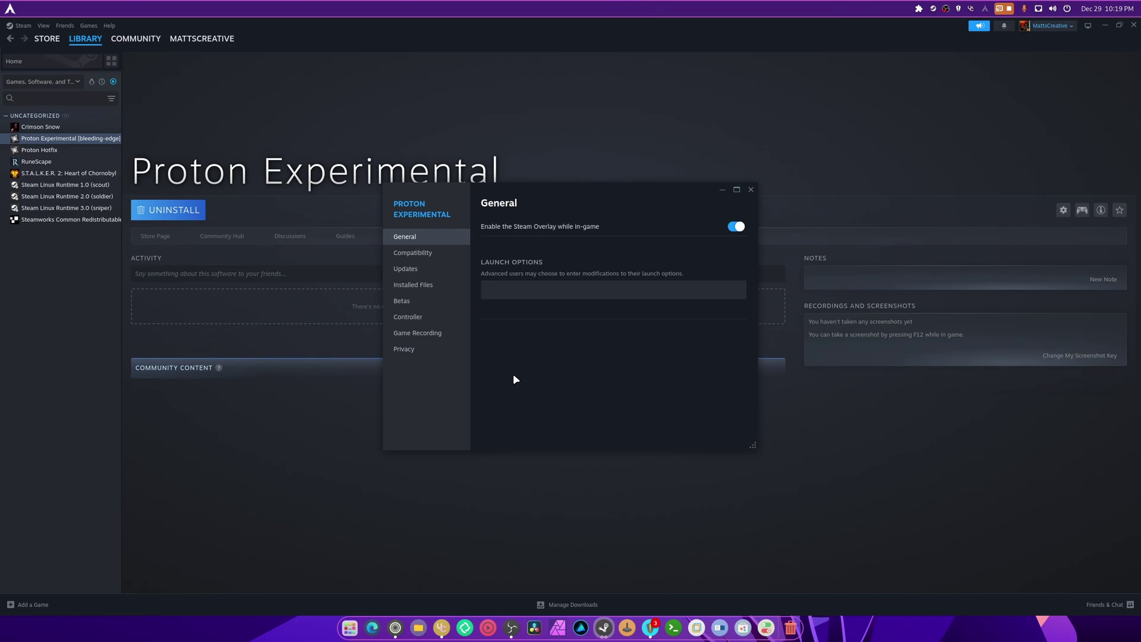
click(402, 301)
click(713, 243)
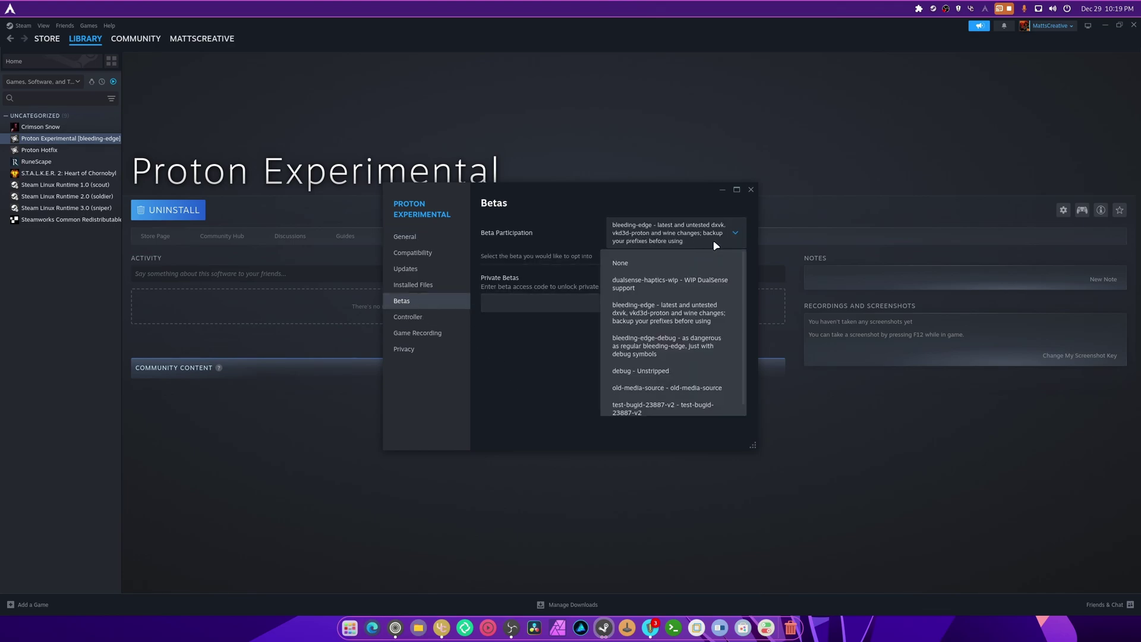
click(689, 324)
click(751, 189)
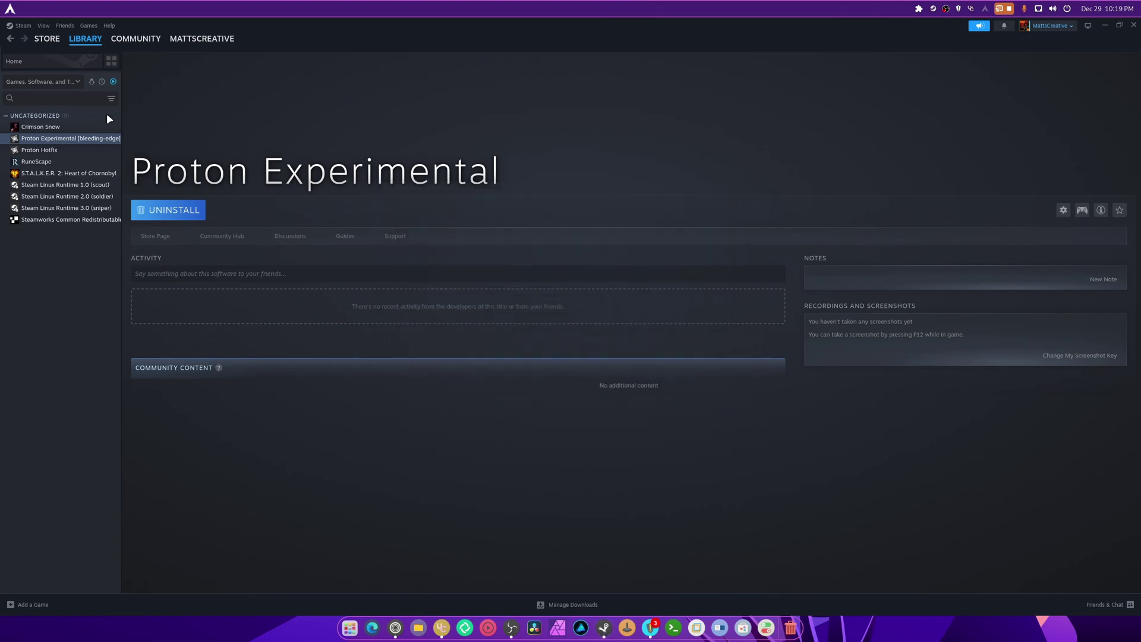
Minimize Steam and quit it completely.
click(1105, 27)
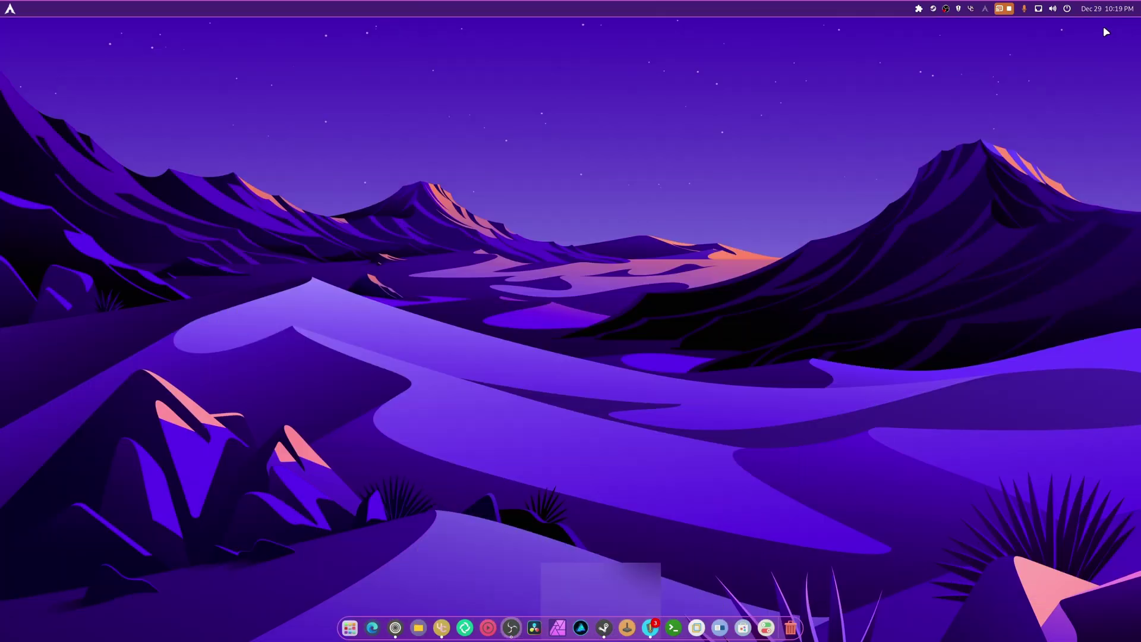
click(942, 12)
click(888, 211)
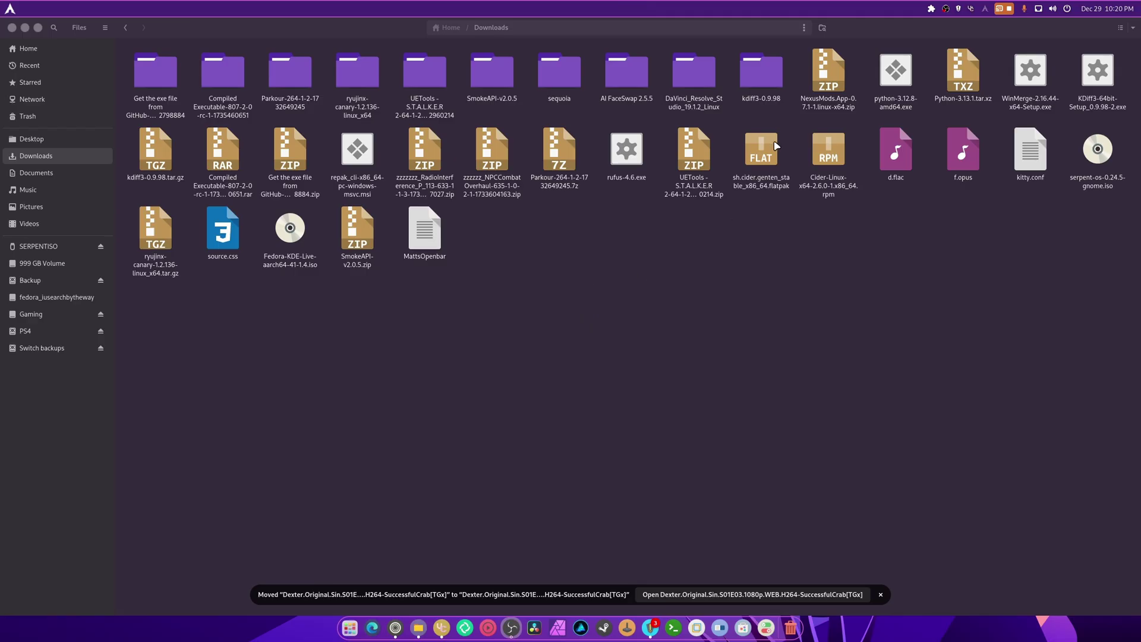
Extract the downloaded NexusMods.App-0.7.1-1.linux-x64.zip in Downloads.
click(812, 92)
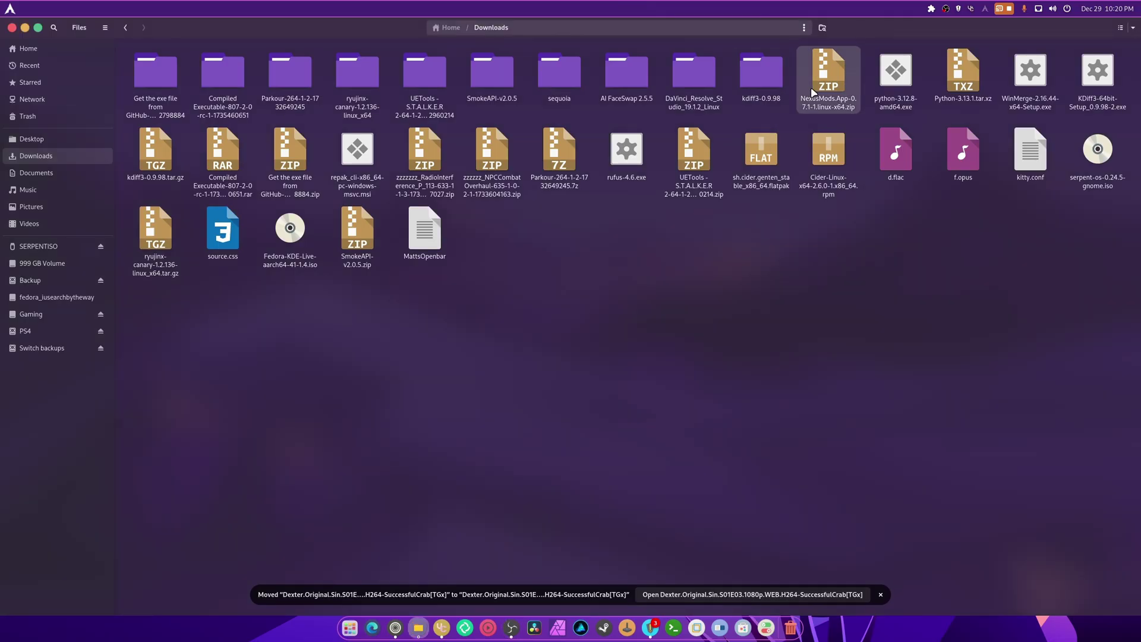
right_click(813, 92)
click(844, 113)
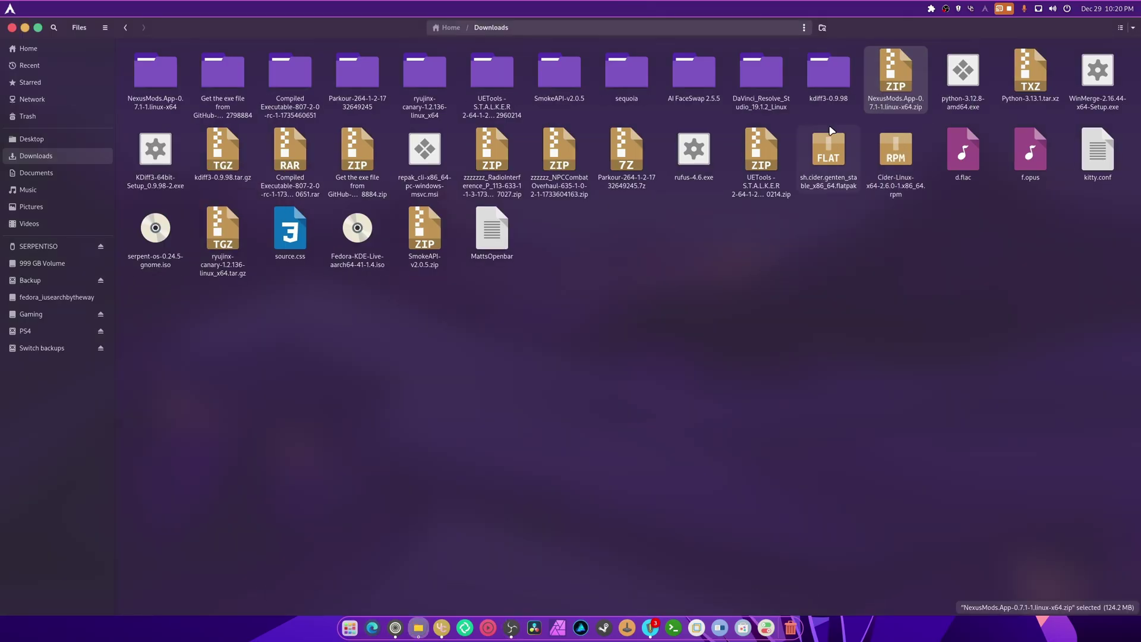
Run the NexusMods.App executable from the extracted NexusMods.App-0.7.1-1.linux-x64 folder.
double_click(149, 101)
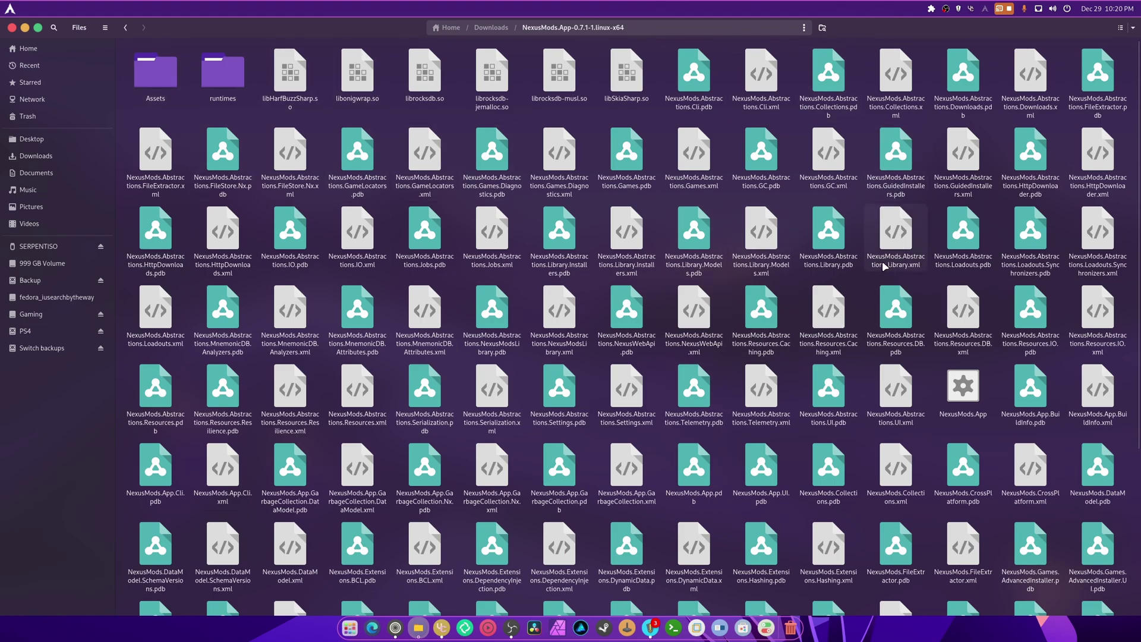
scroll(800, 315, down, 5)
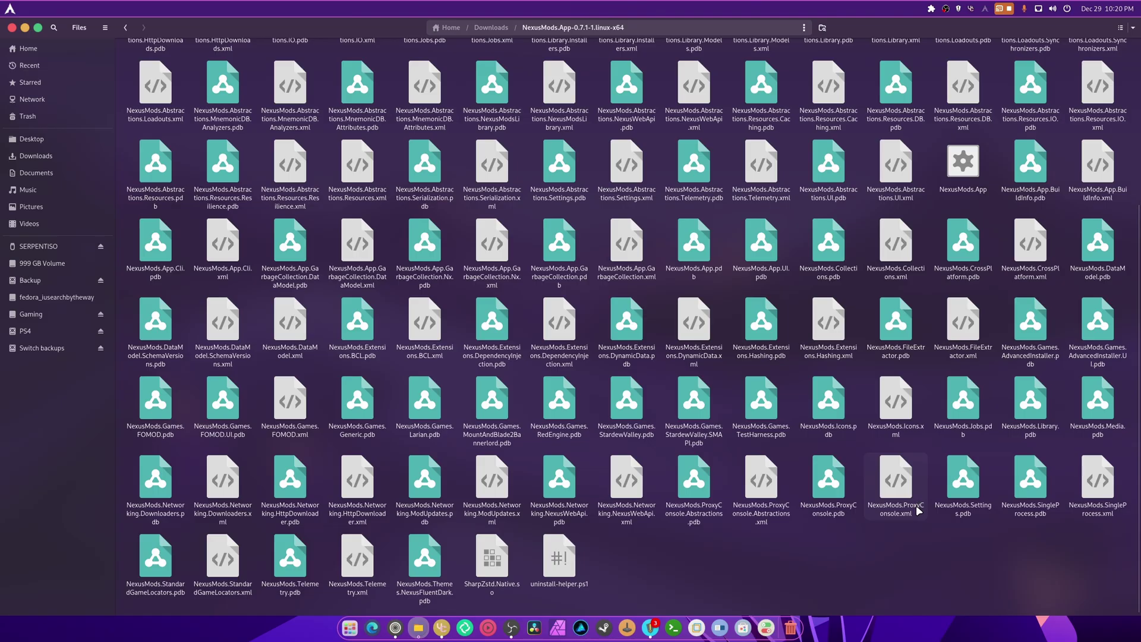
click(951, 192)
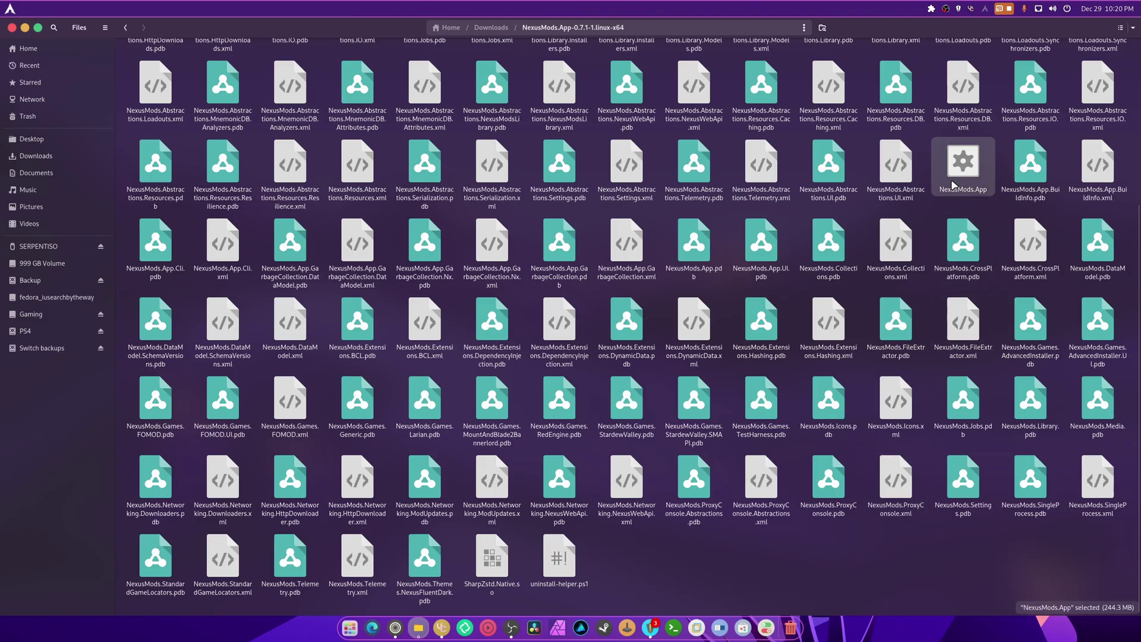
right_click(956, 168)
click(871, 244)
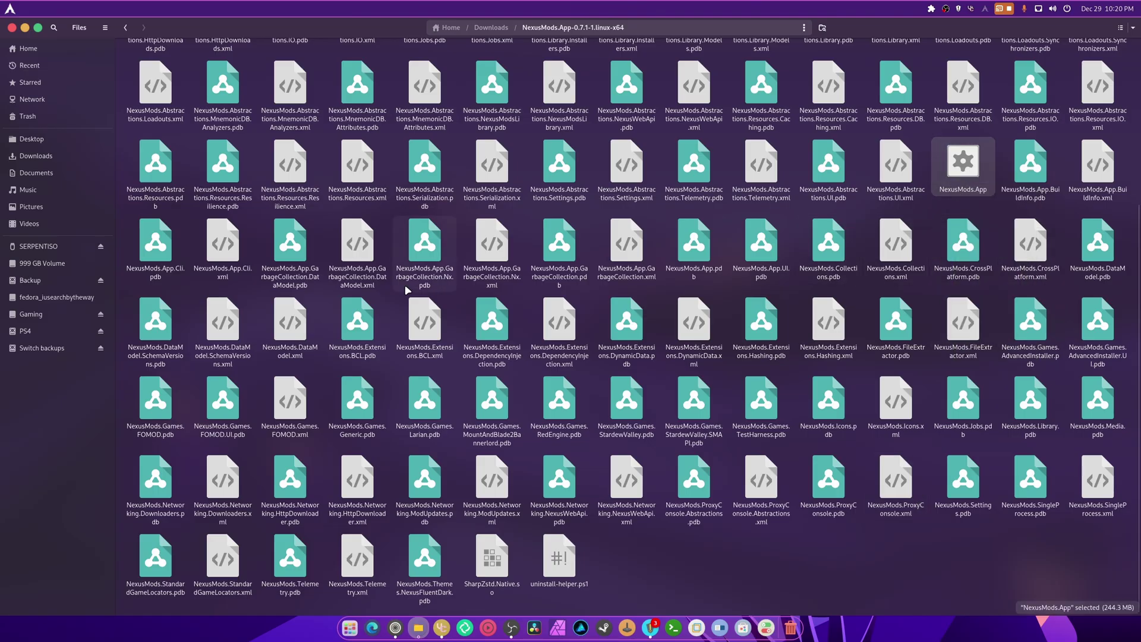
Reposition the app window, dismiss the alpha welcome with Let's Go, Allow analytics, then choose Log In.
drag(385, 51, 642, 112)
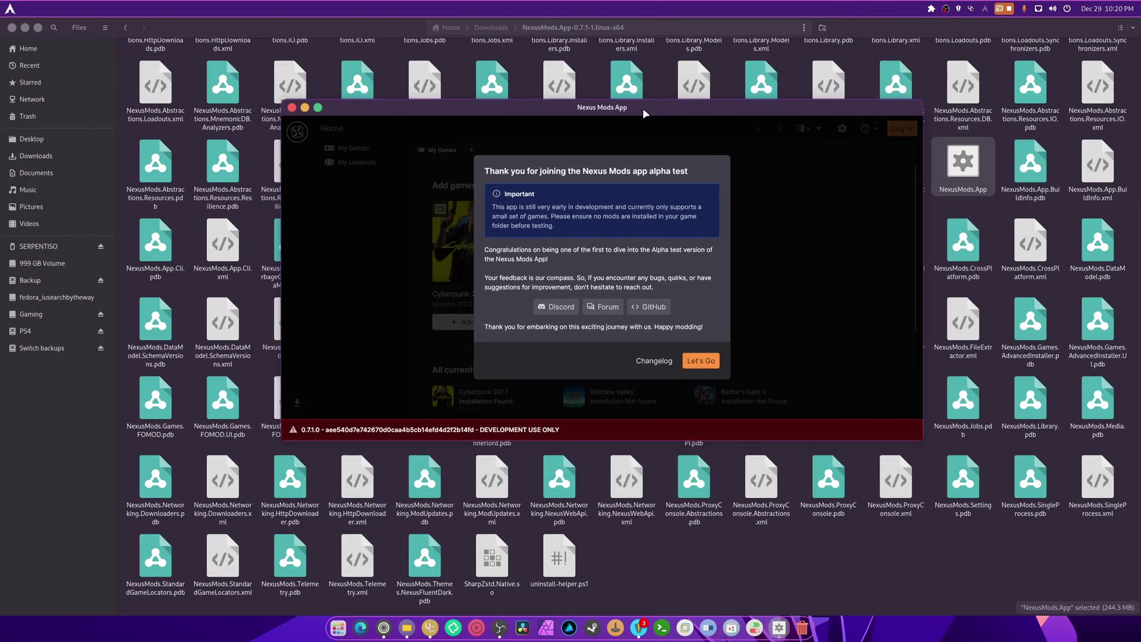
click(710, 362)
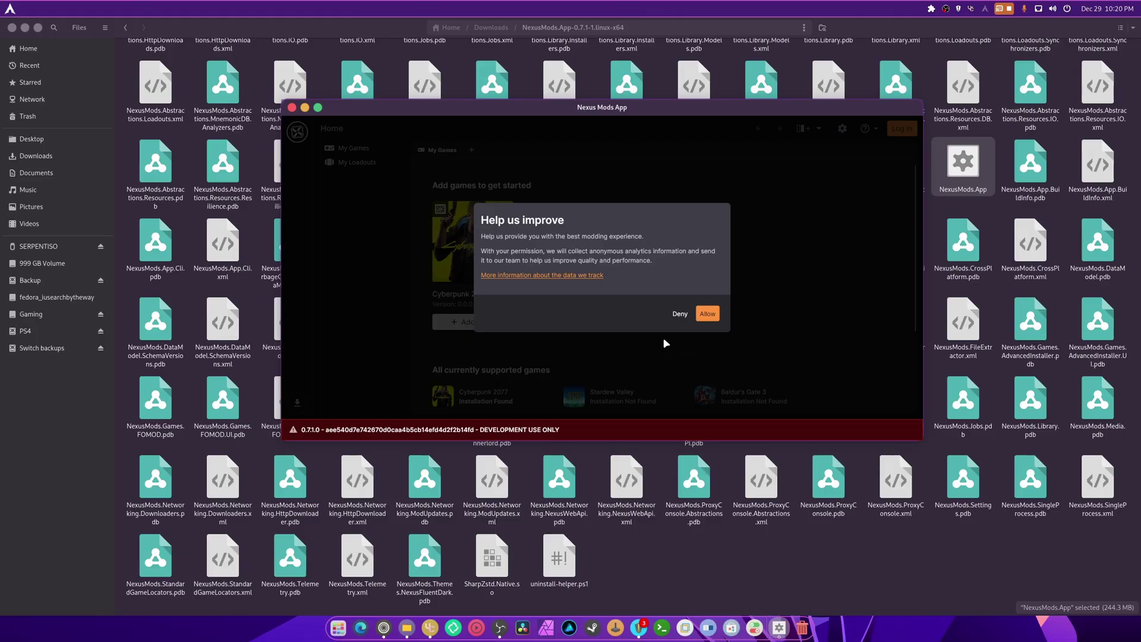
click(708, 314)
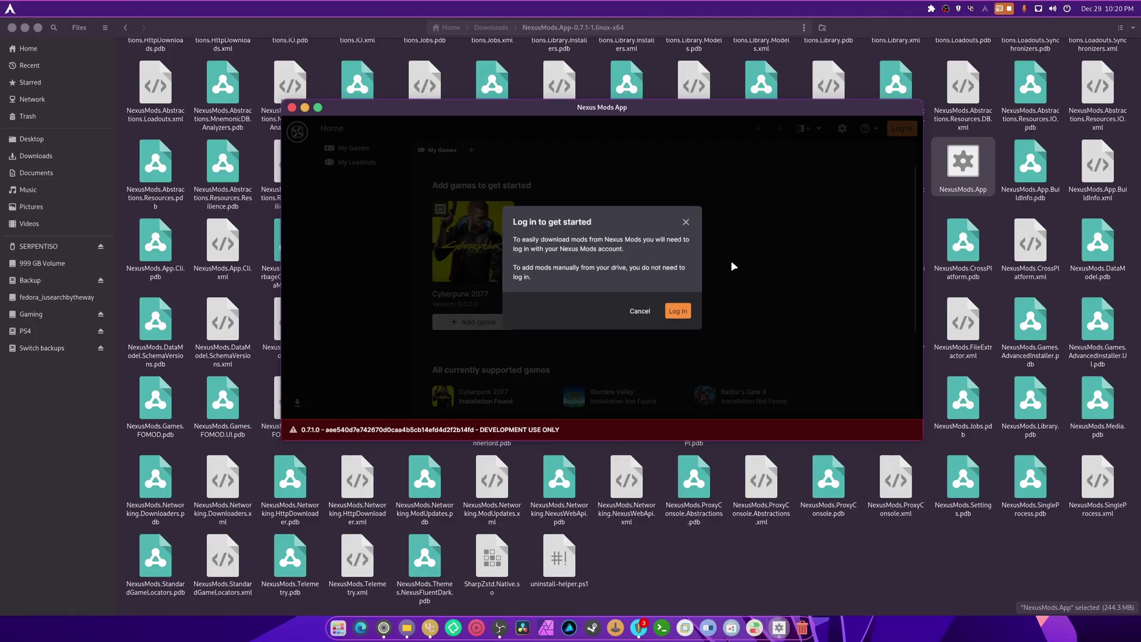
click(677, 311)
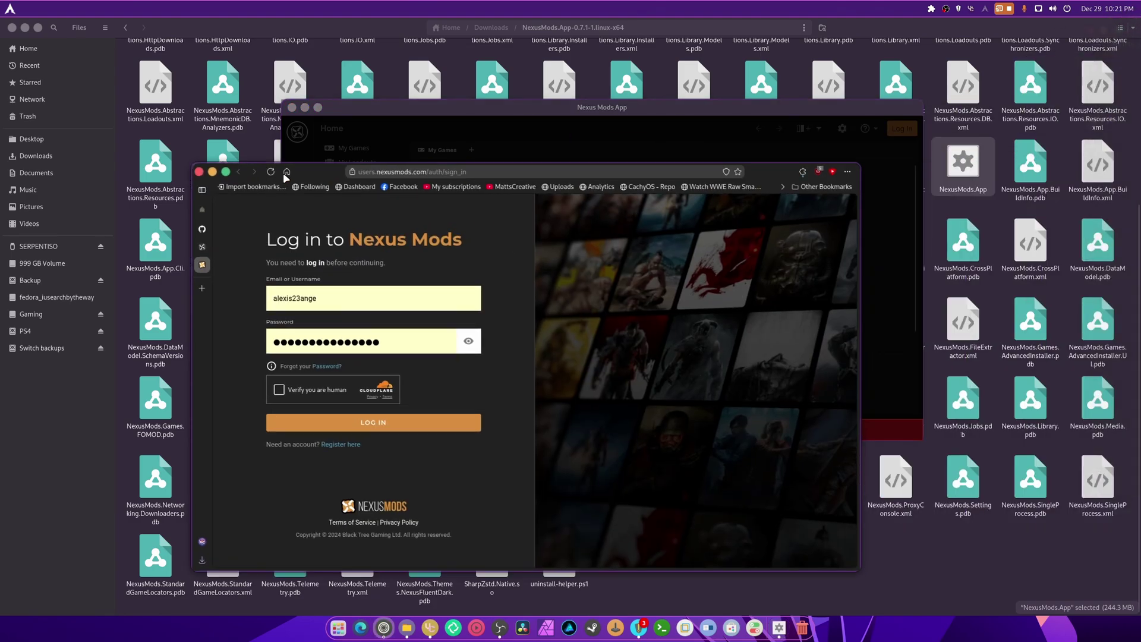
Pass the human verification check and submit the Nexus Mods login form.
click(226, 354)
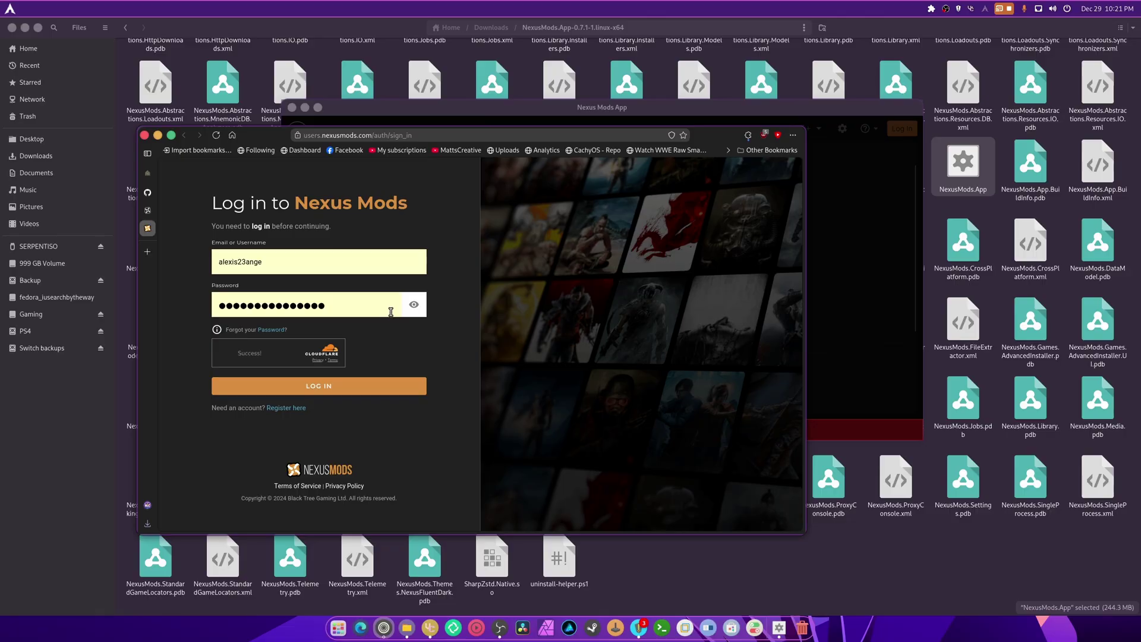
key(ctrl+w)
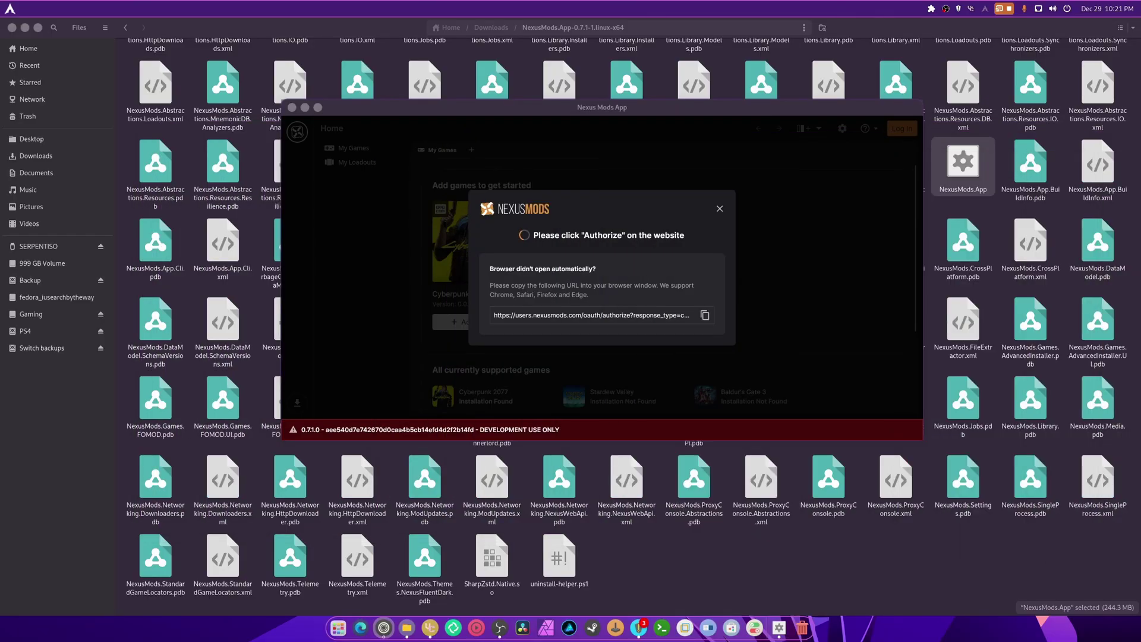
key(Return)
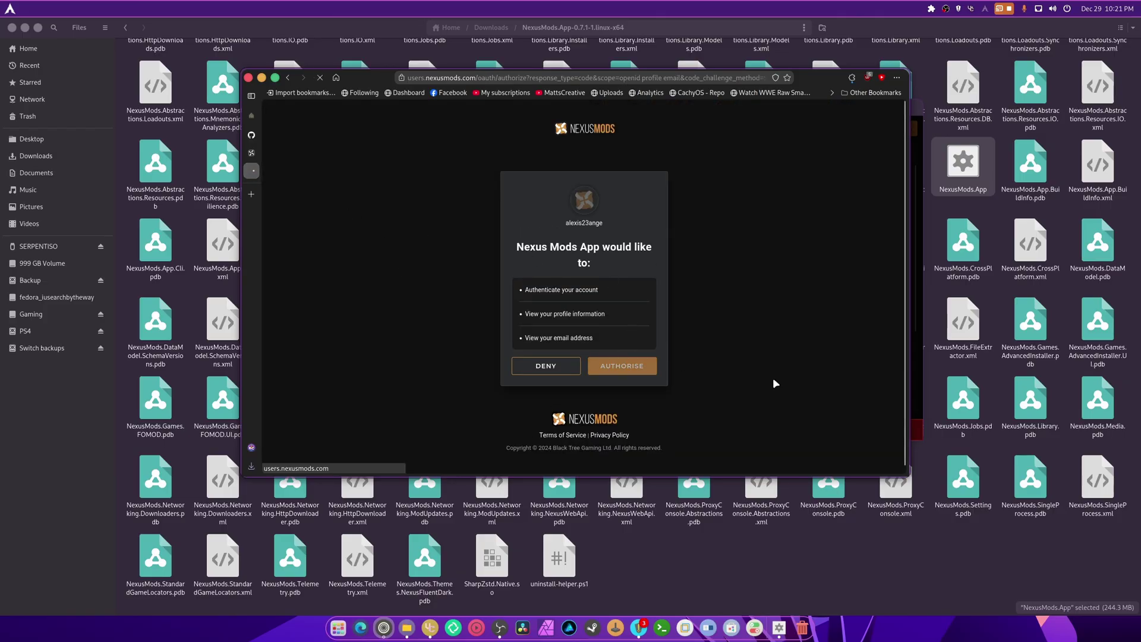
Continue after authorisation and always allow nexusmods.com to open nxm links in Nexus Mods App.
click(599, 241)
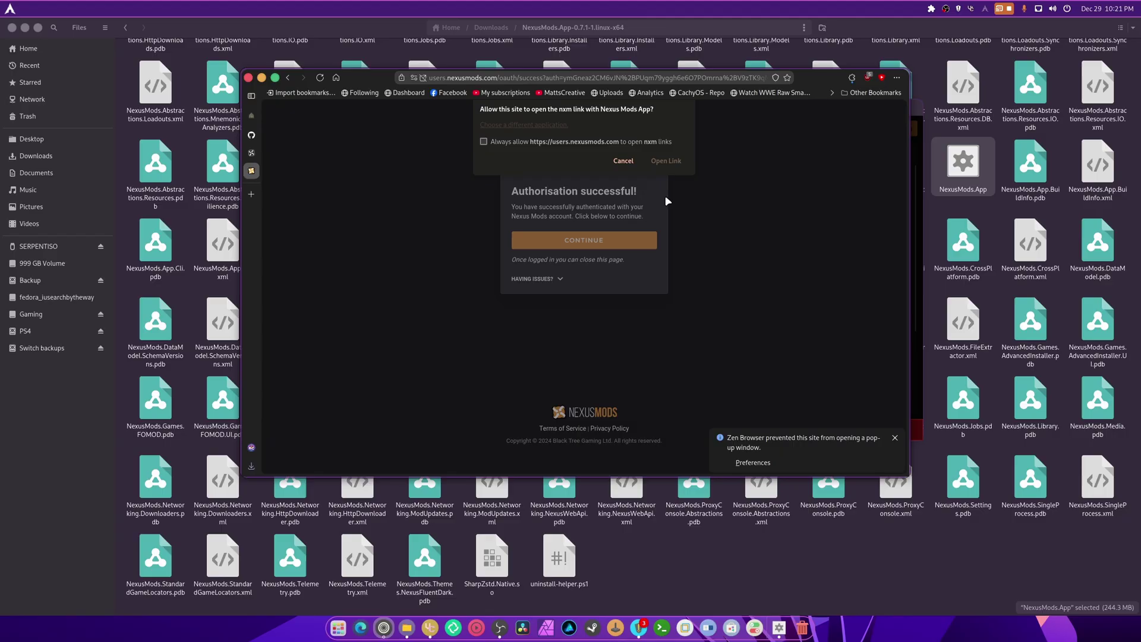
click(556, 144)
click(665, 161)
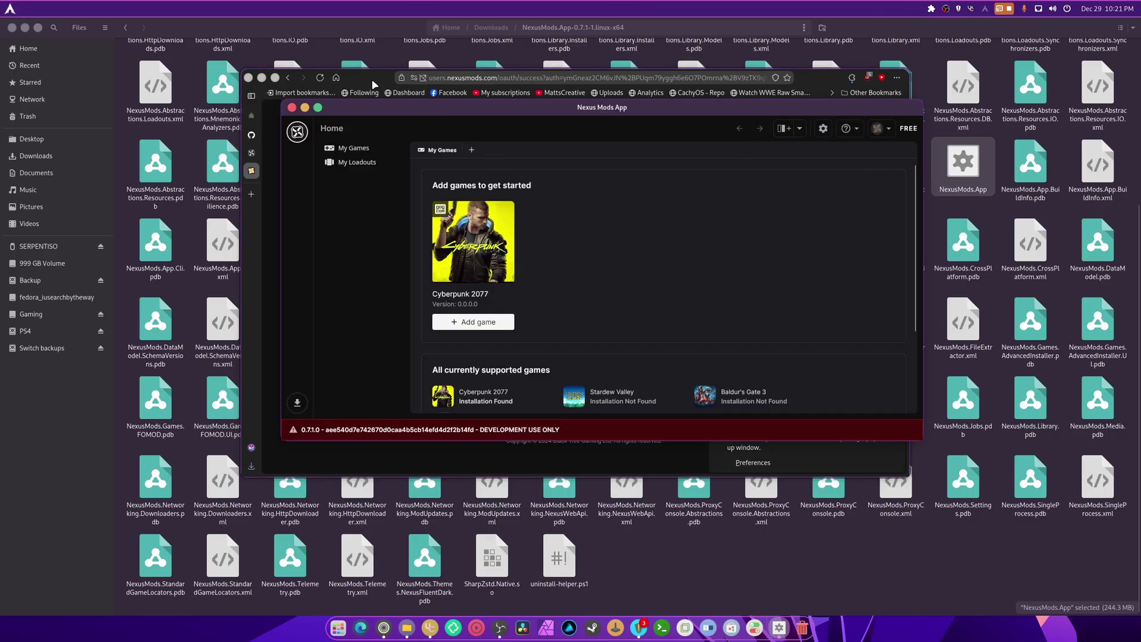
Close the browser, maximise Nexus Mods App, and add Cyberpunk 2077 as a managed game.
click(261, 78)
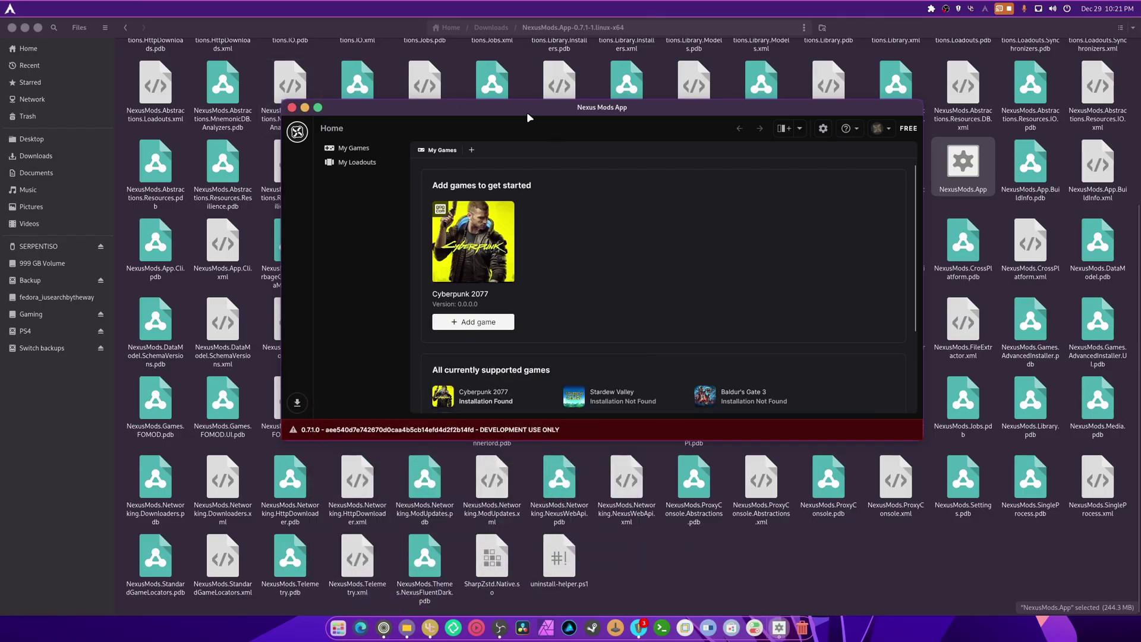
double_click(528, 115)
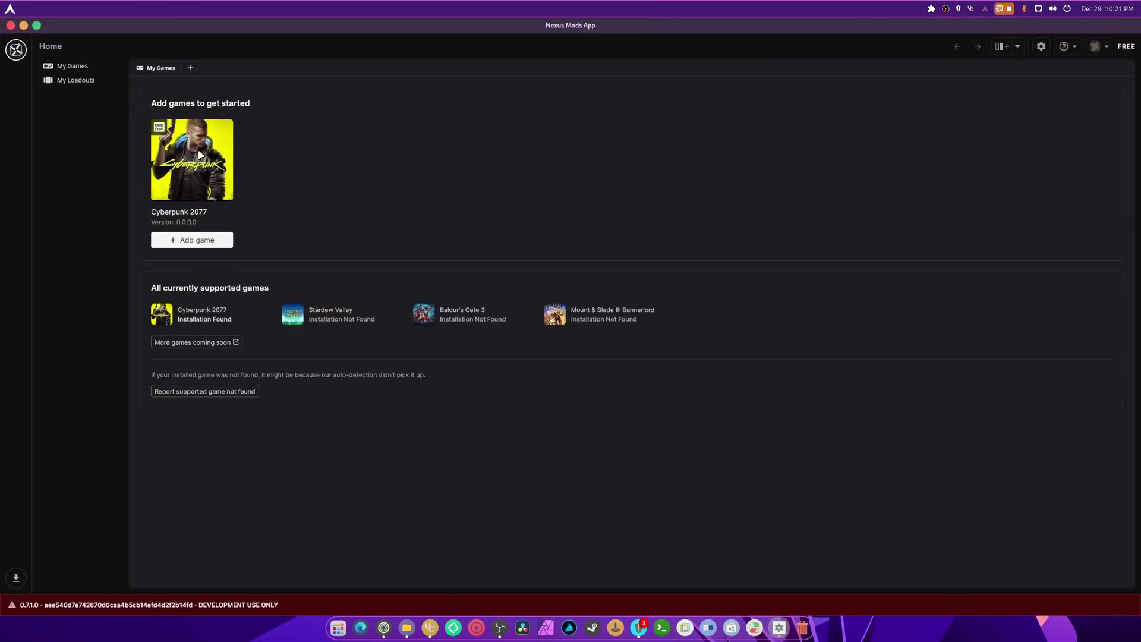
click(192, 240)
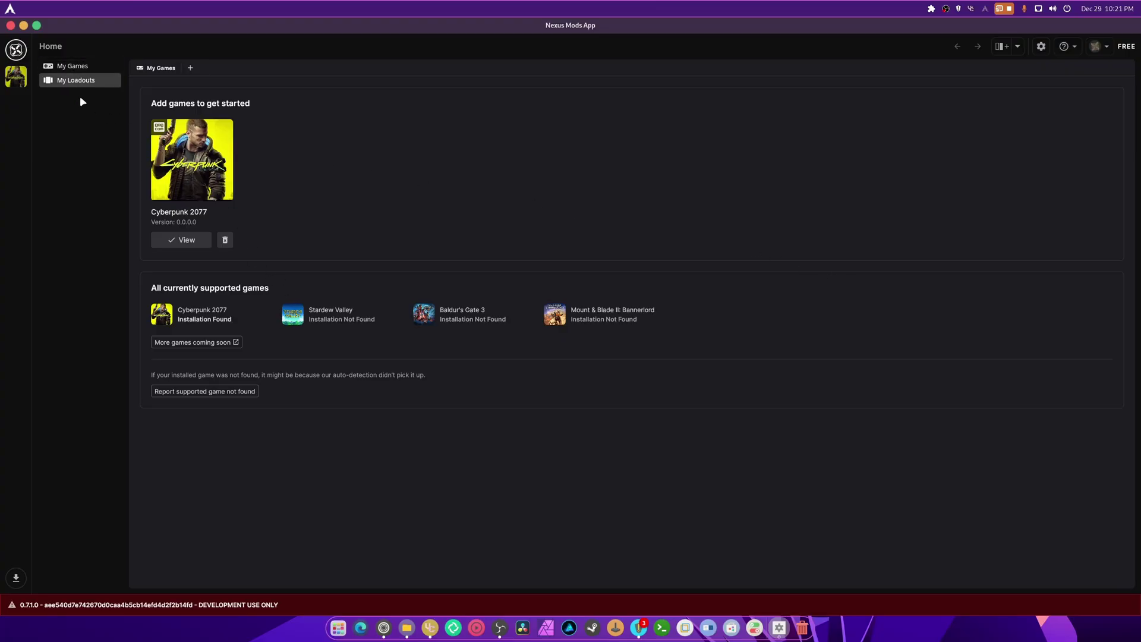
Open Cyberpunk 2077's loadout Health Check and view the missing-Protontricks error details.
click(19, 82)
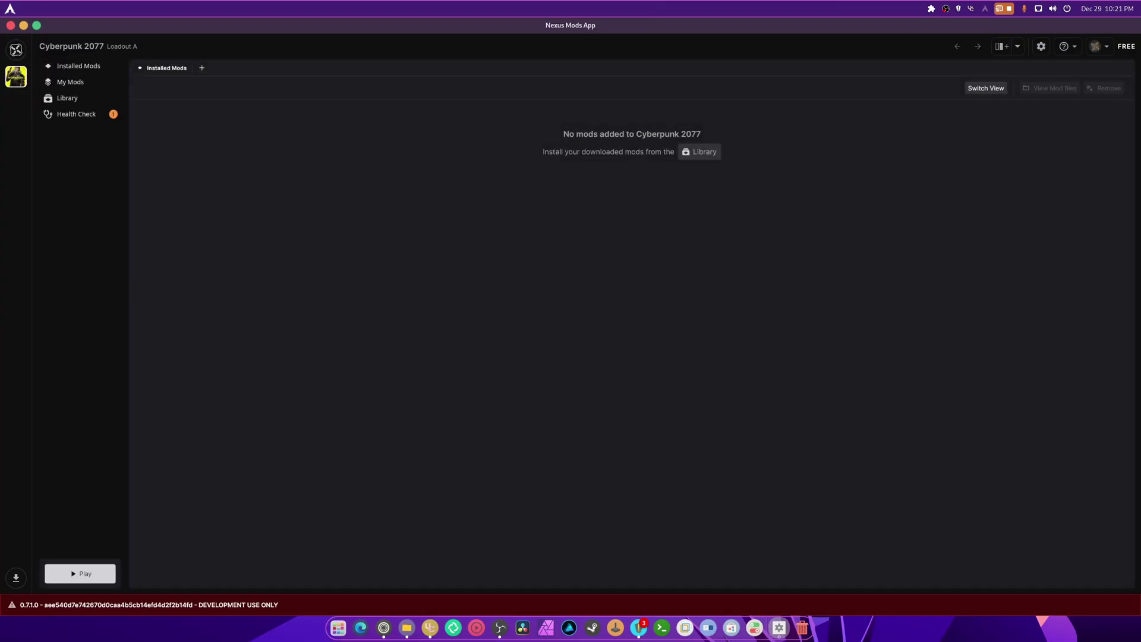
click(70, 118)
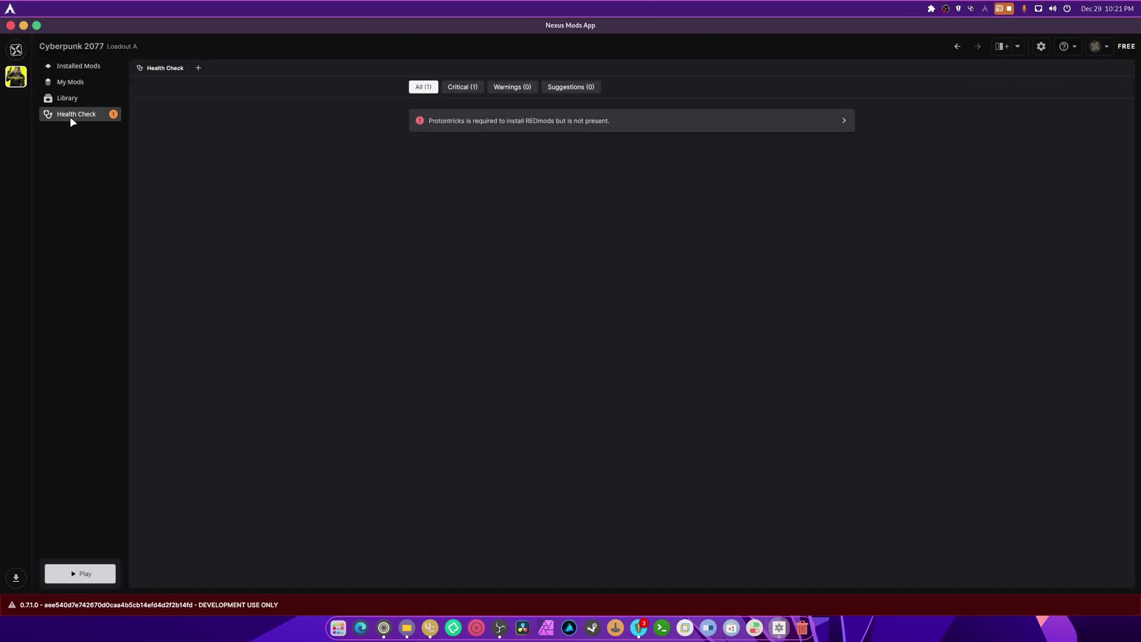
click(486, 122)
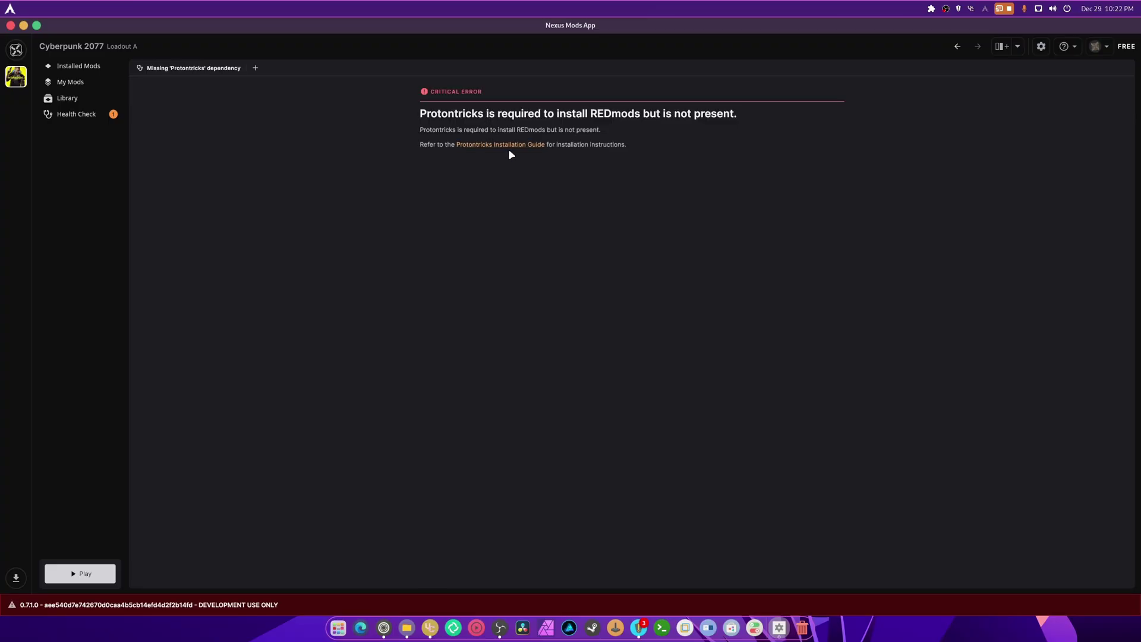
Install the cachyos protontricks package with yay, choosing option 2 and confirming.
click(662, 627)
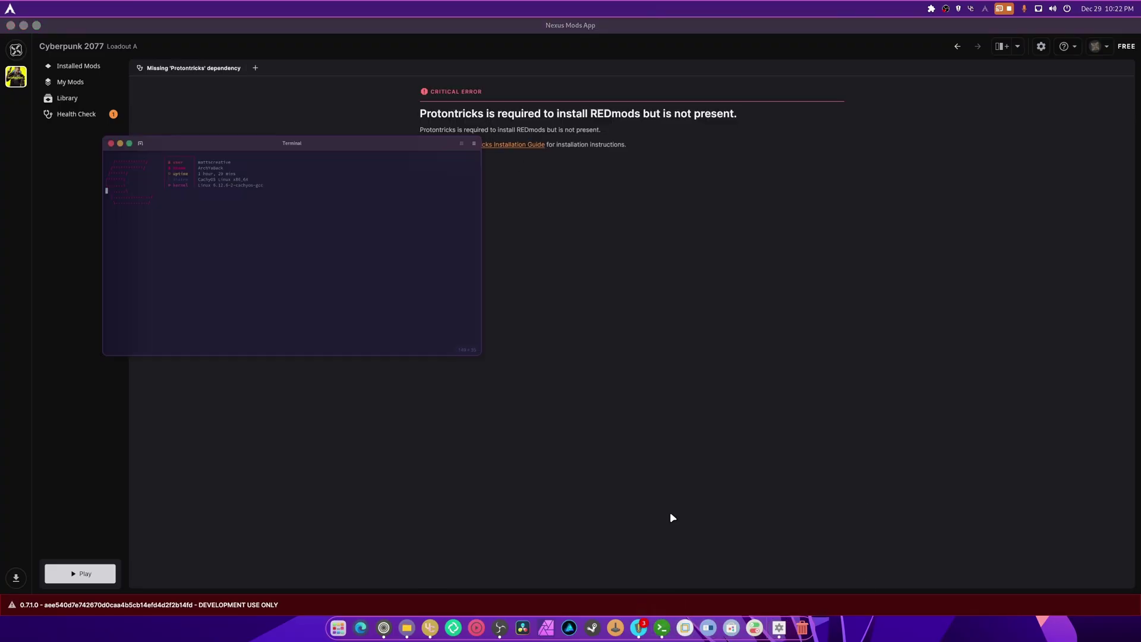
text(yay proto)
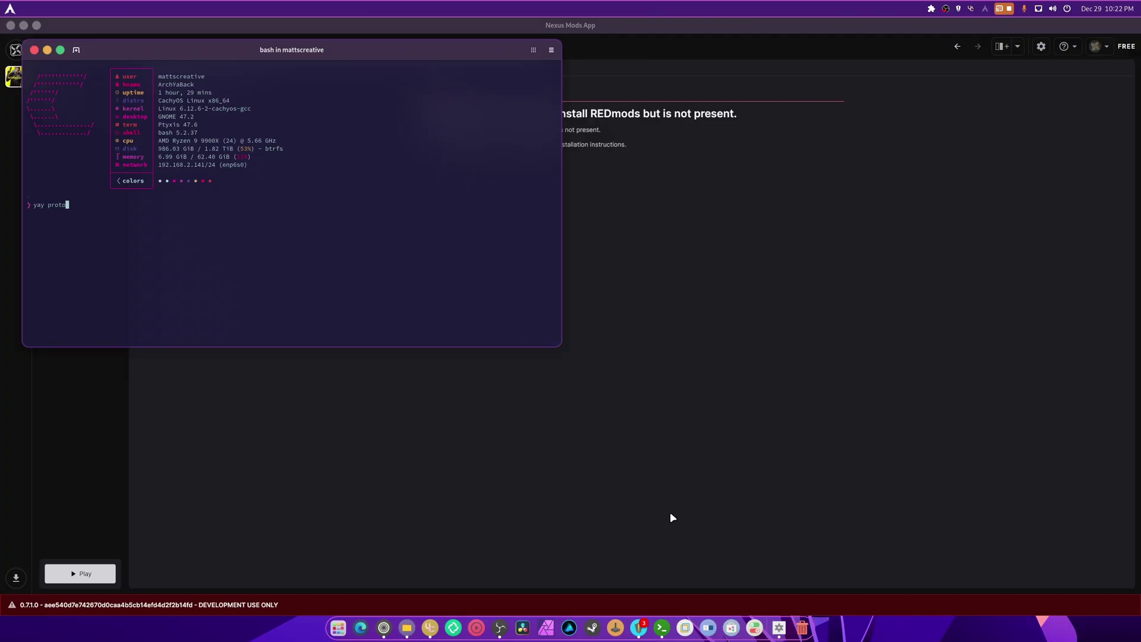
text(ntricks)
key(Return)
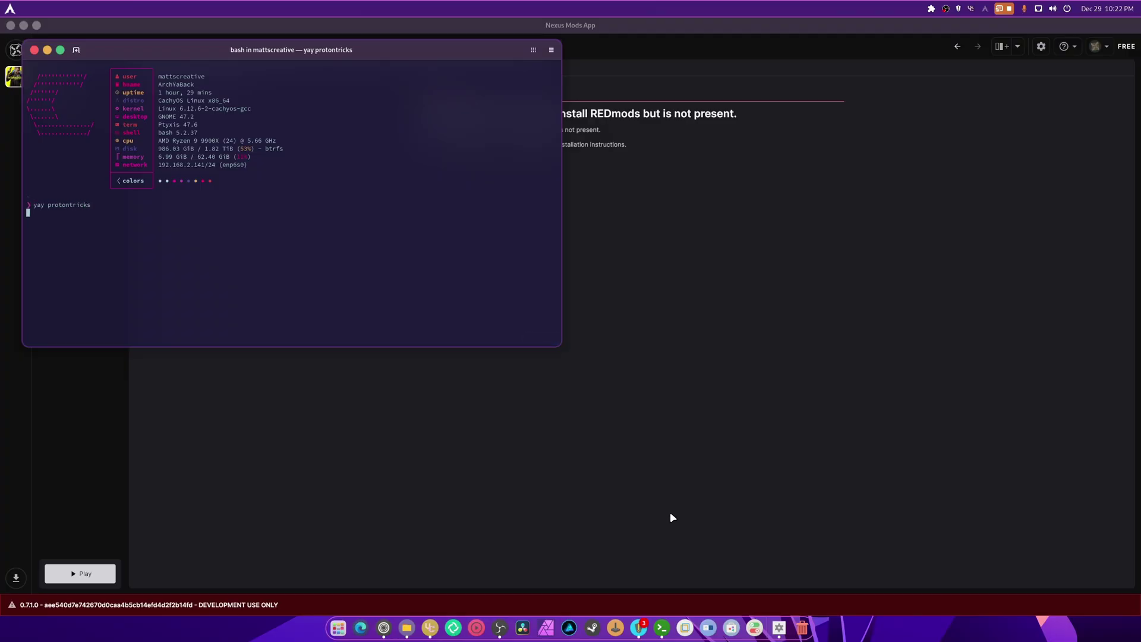
text(2)
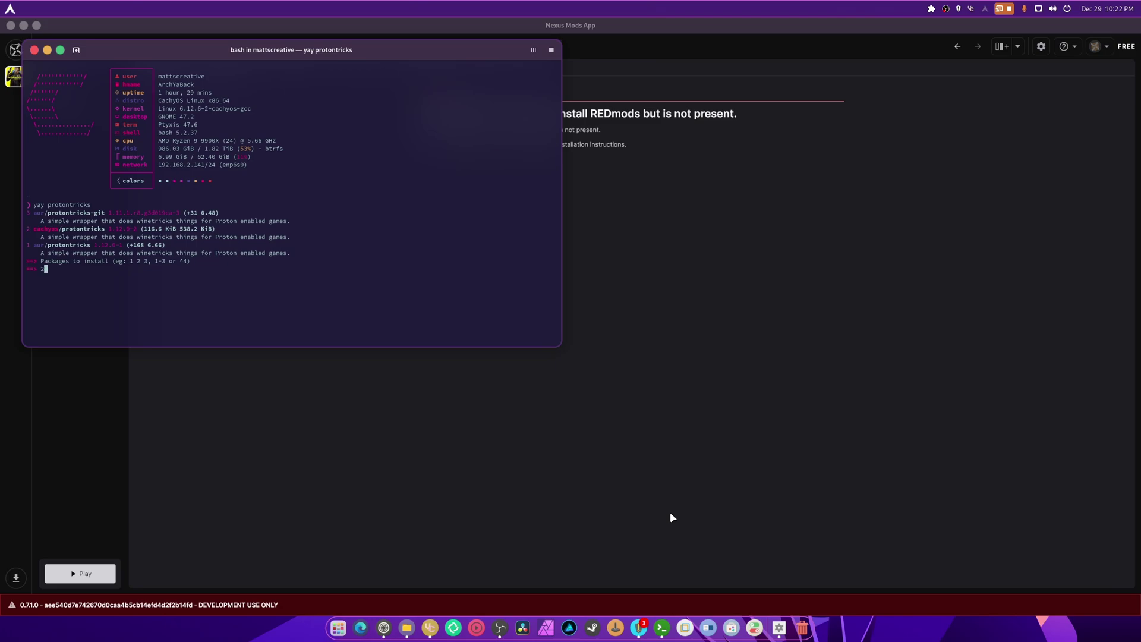
key(Return)
text(y)
key(Return)
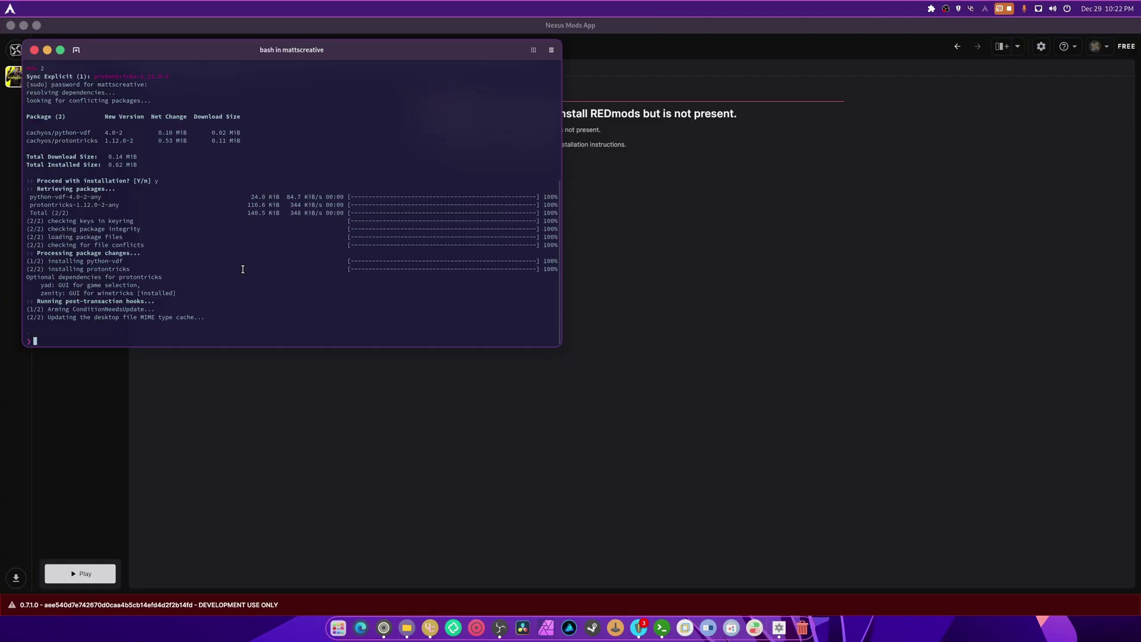
Reinstall protontricks with sudo pacman -S protontricks and confirm the prompt.
key(ctrl+plus)
key(ctrl+plus)
key(ctrl+plus)
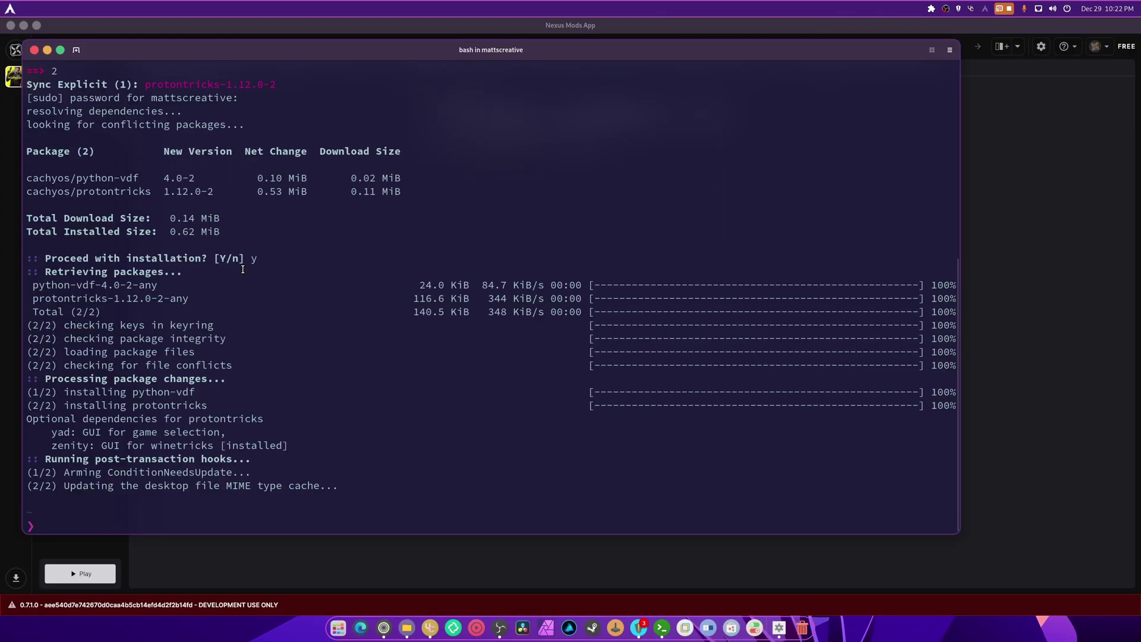
text(sudo pacman 0)
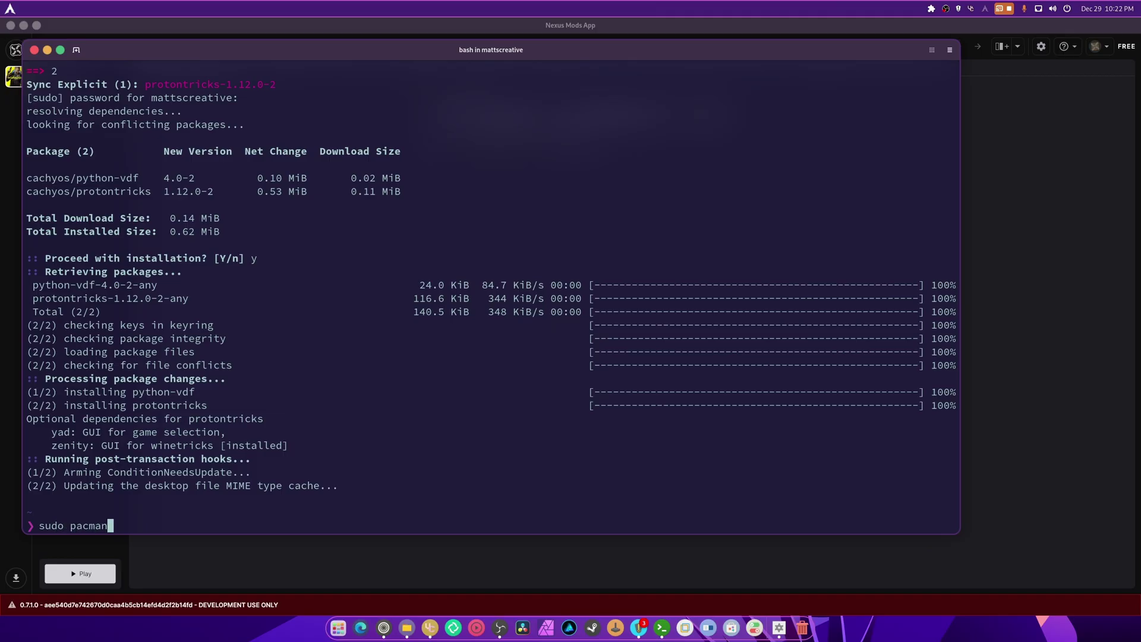
key(BackSpace)
text(-S protontricks)
key(Return)
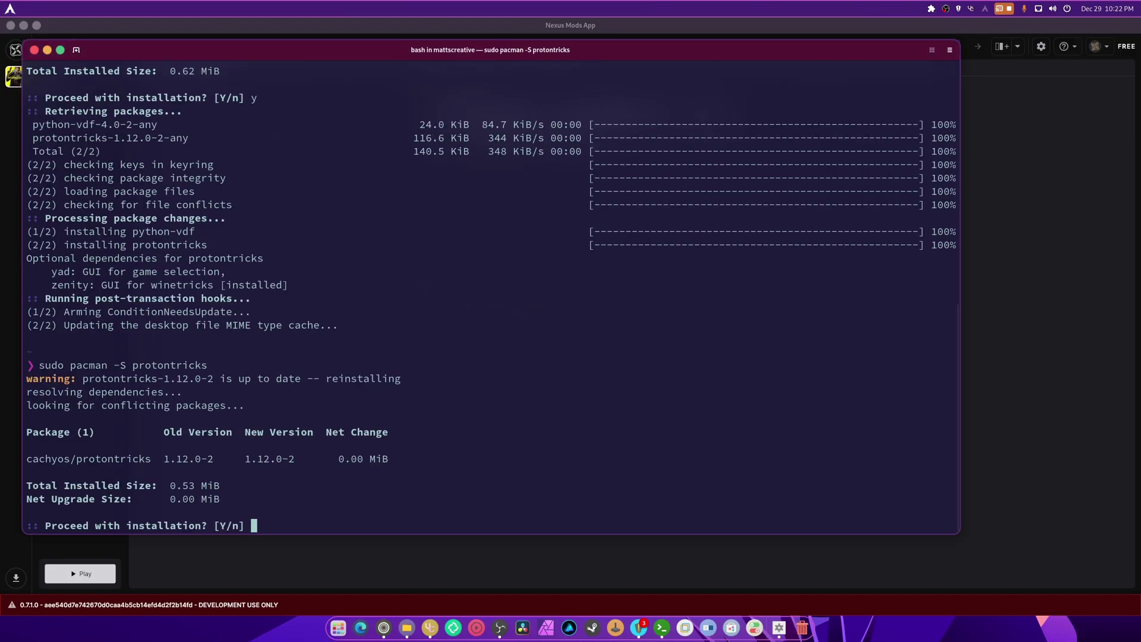
text(y)
key(Return)
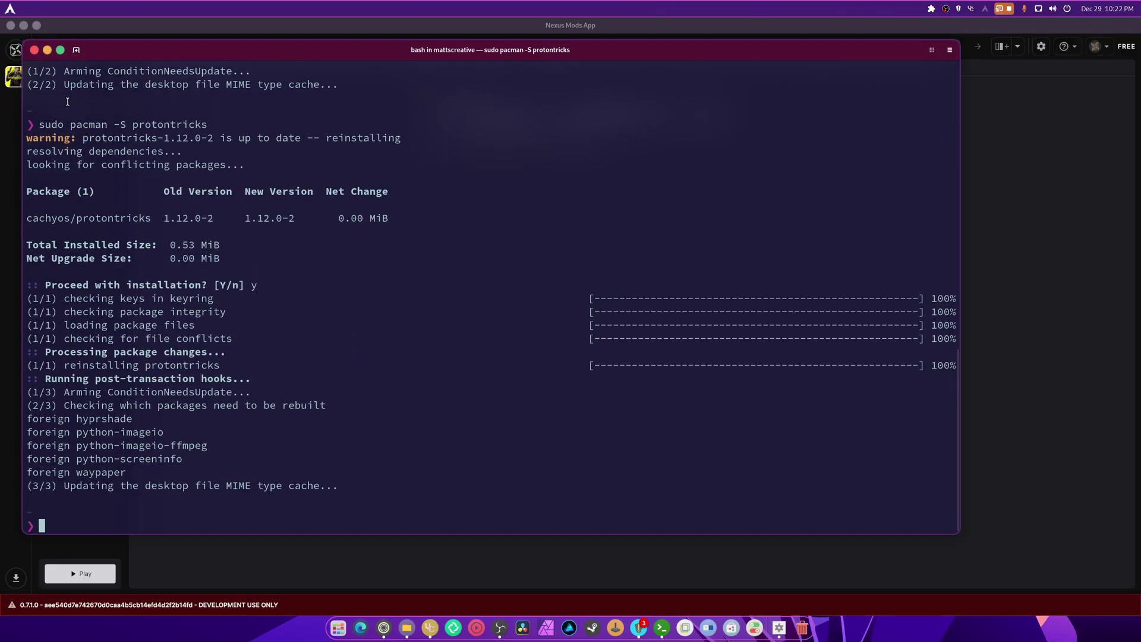
Close the terminal and bring back Files showing the NexusMods.App-0.7.1-1.linux-x64 folder.
click(34, 51)
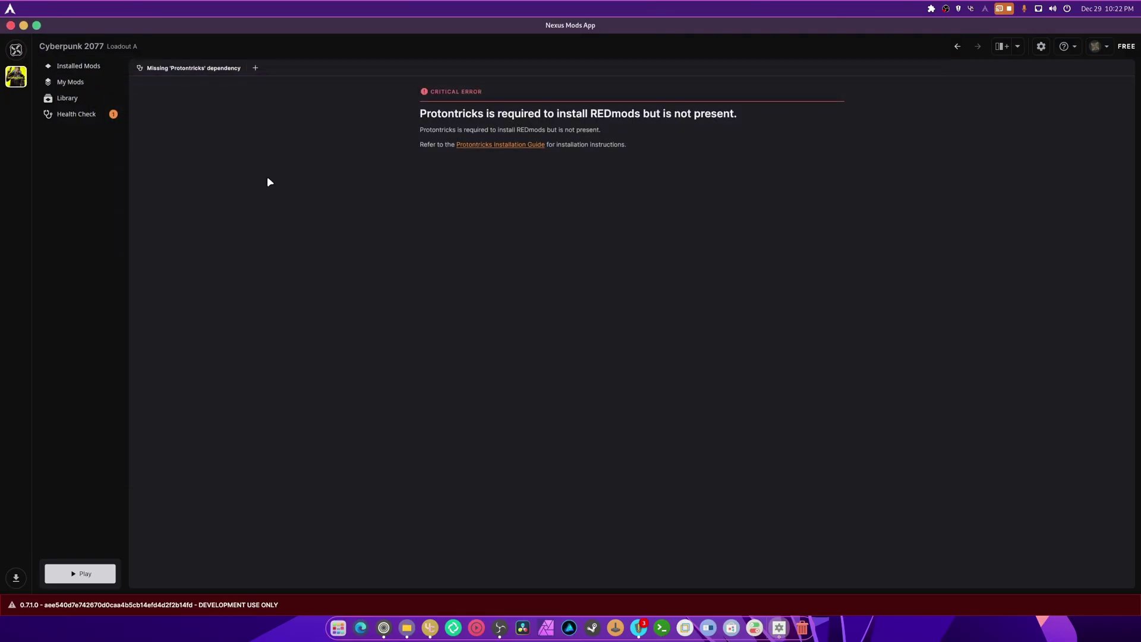
click(78, 114)
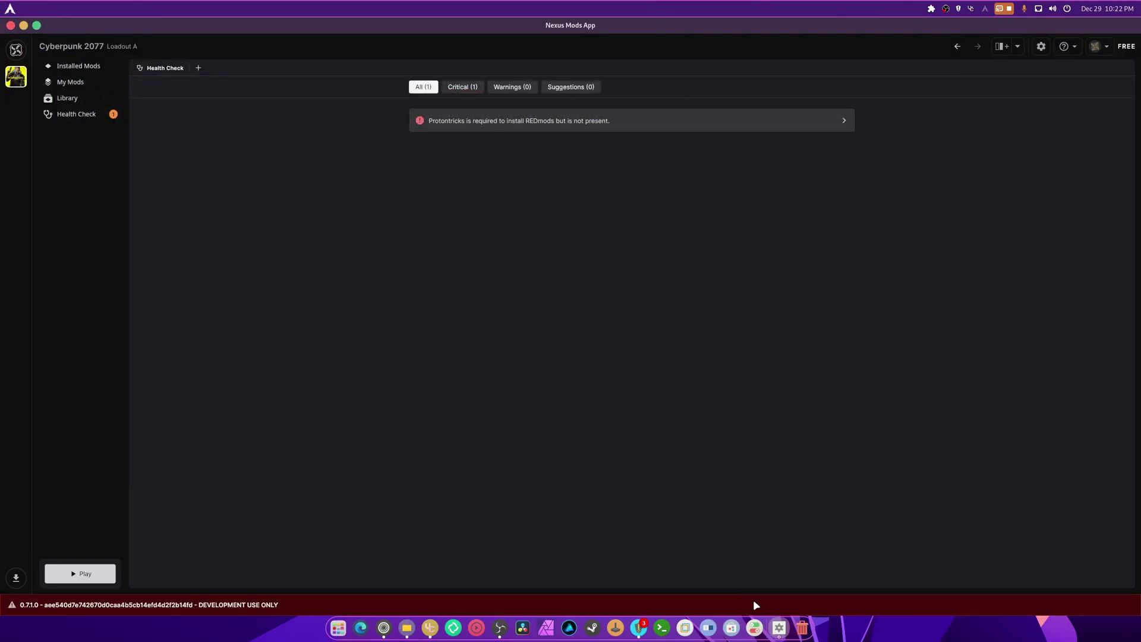
mouse_move(784, 628)
click(778, 593)
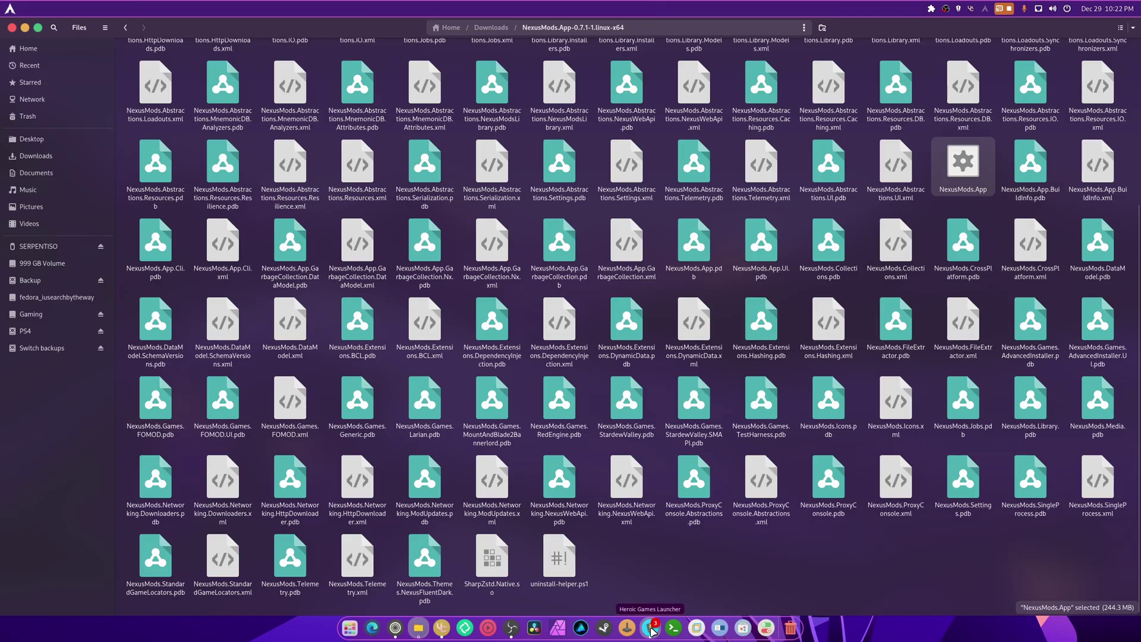
In Lutris, start adding a locally installed game using the Linux runner.
click(630, 628)
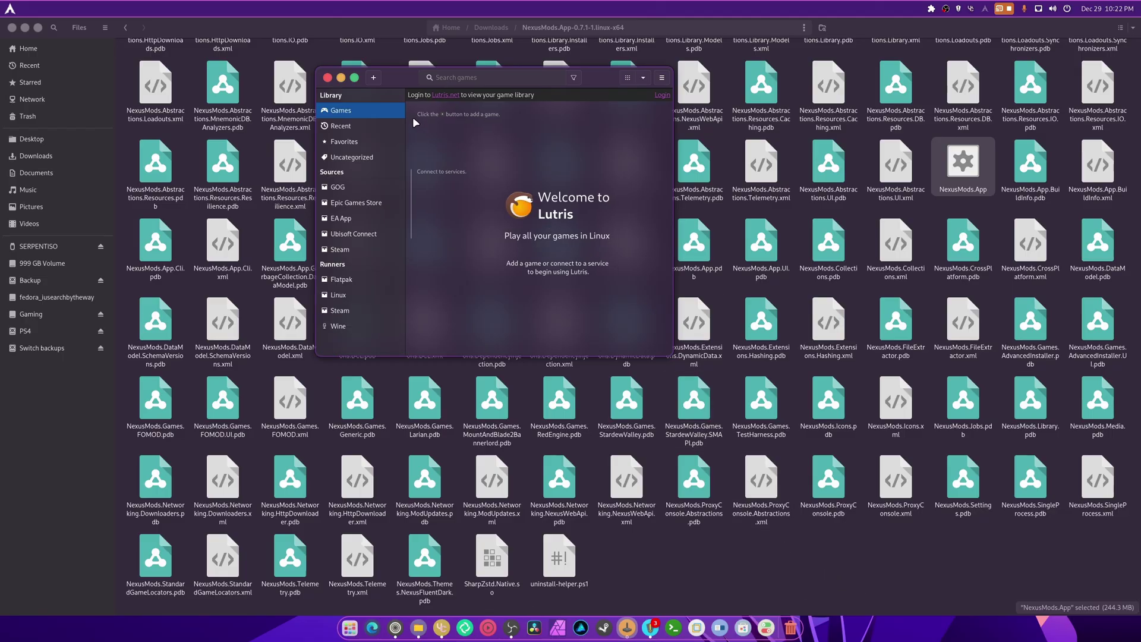
click(373, 78)
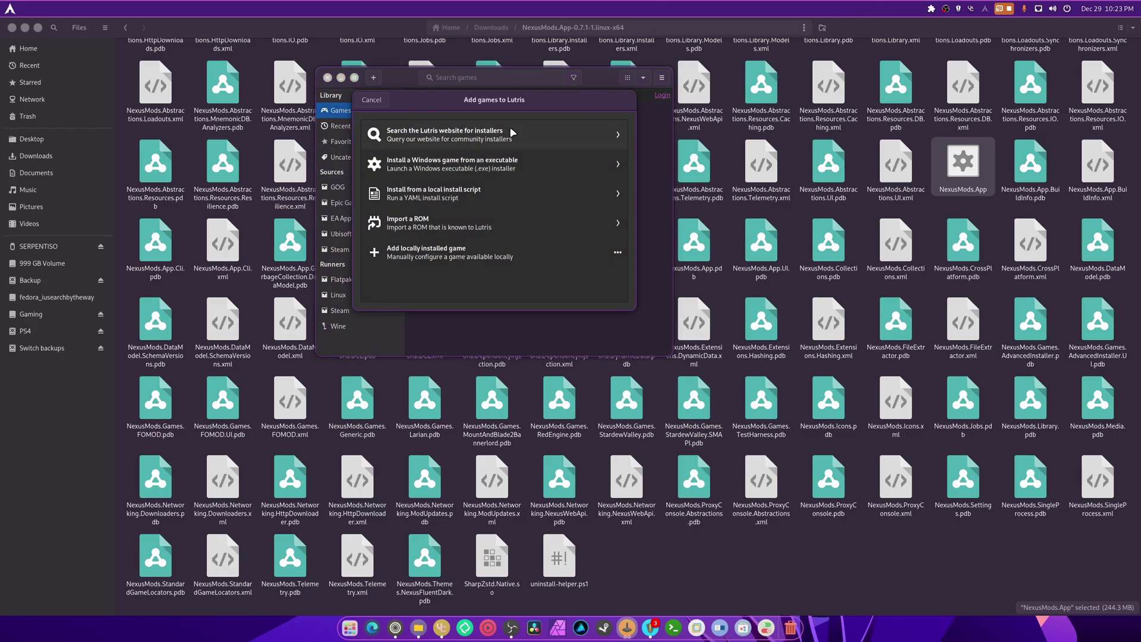
click(452, 256)
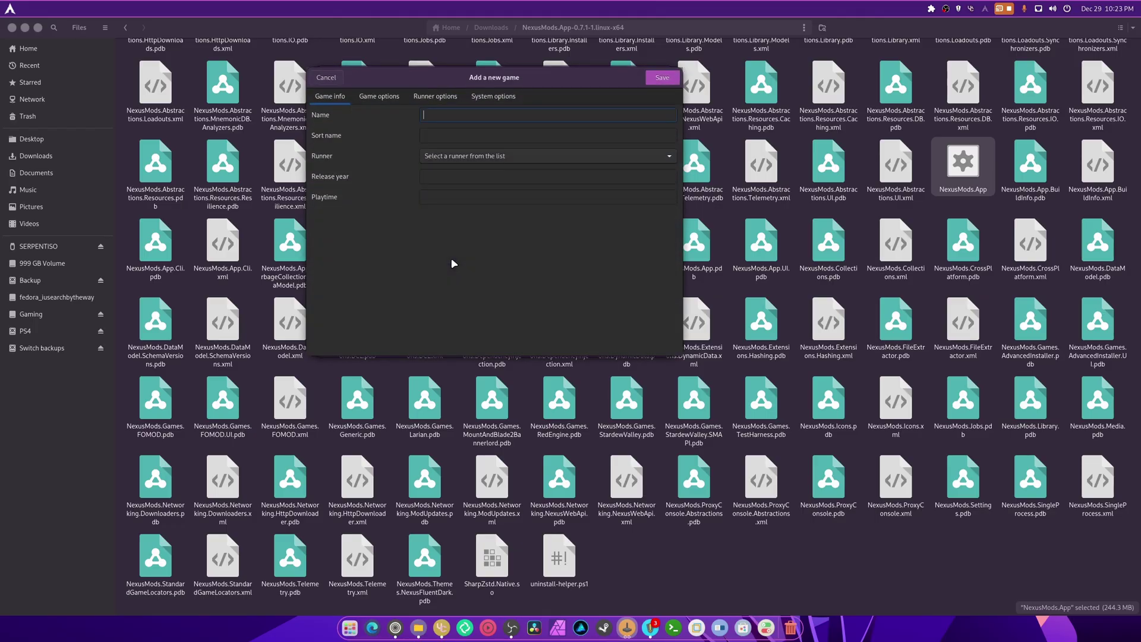
click(529, 160)
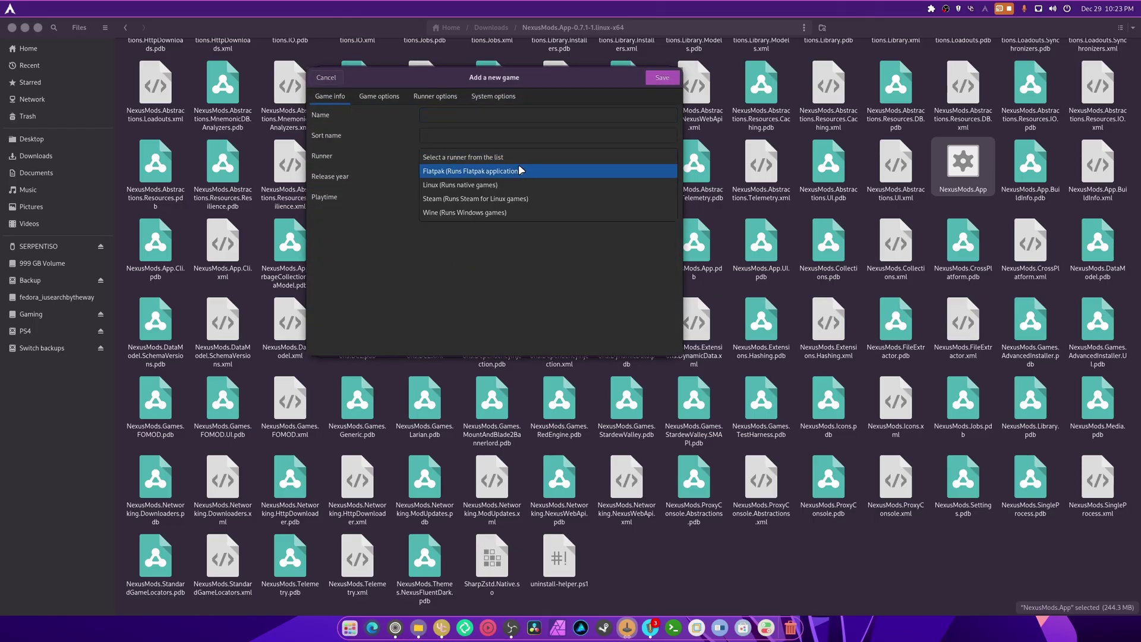
click(475, 169)
Name the game Nexus Mod Manager and browse Game options for its executable.
click(448, 116)
text(Nexus)
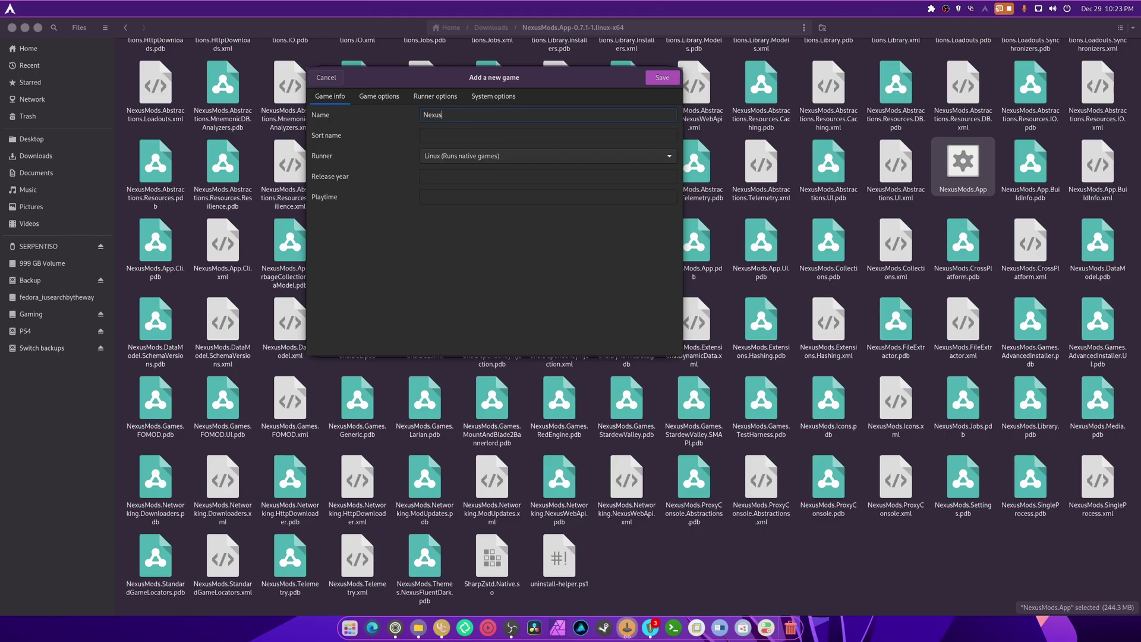
text(Mod Manager)
click(394, 96)
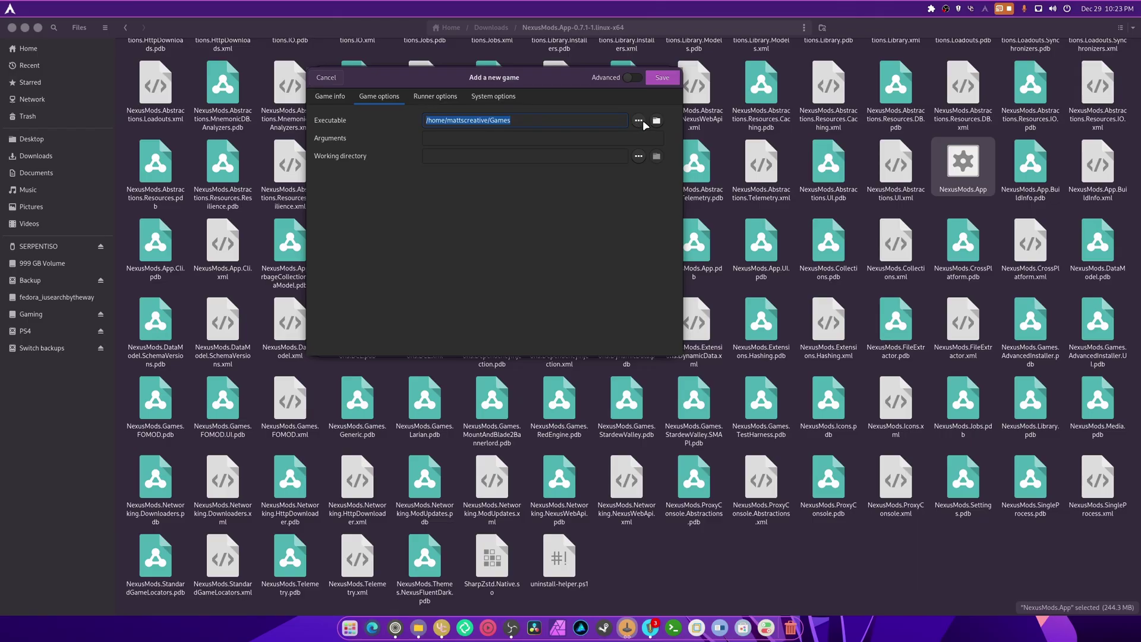
click(639, 120)
Choose Downloads/NexusMods.App-0.7.1-1.linux-x64/NexusMods.App as the game's executable.
click(253, 102)
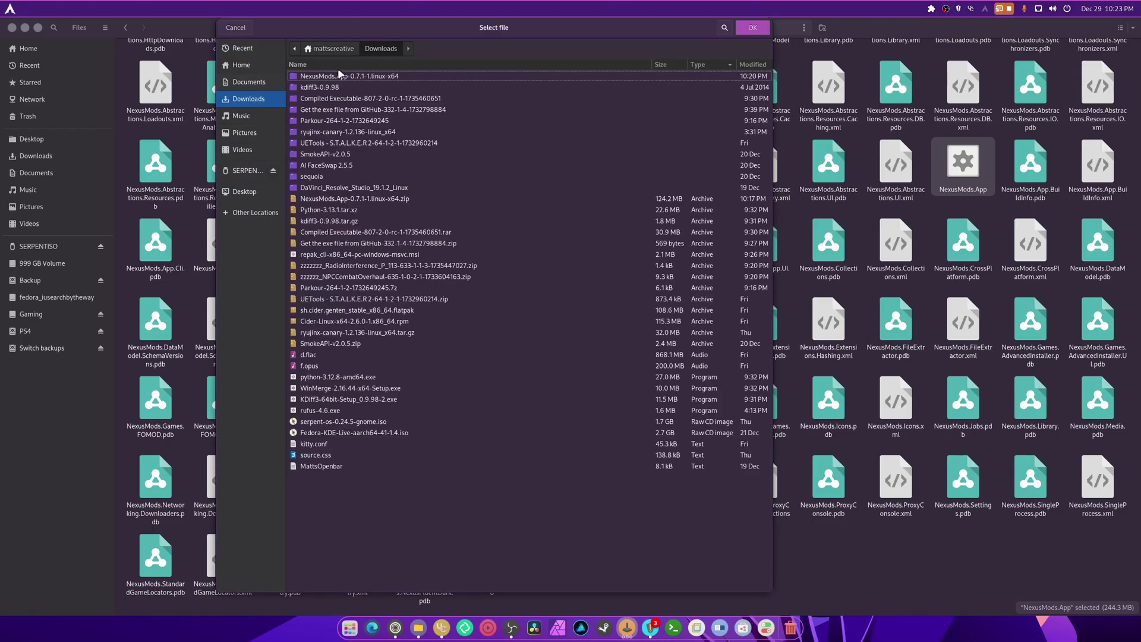
double_click(344, 77)
scroll(432, 220, down, 20)
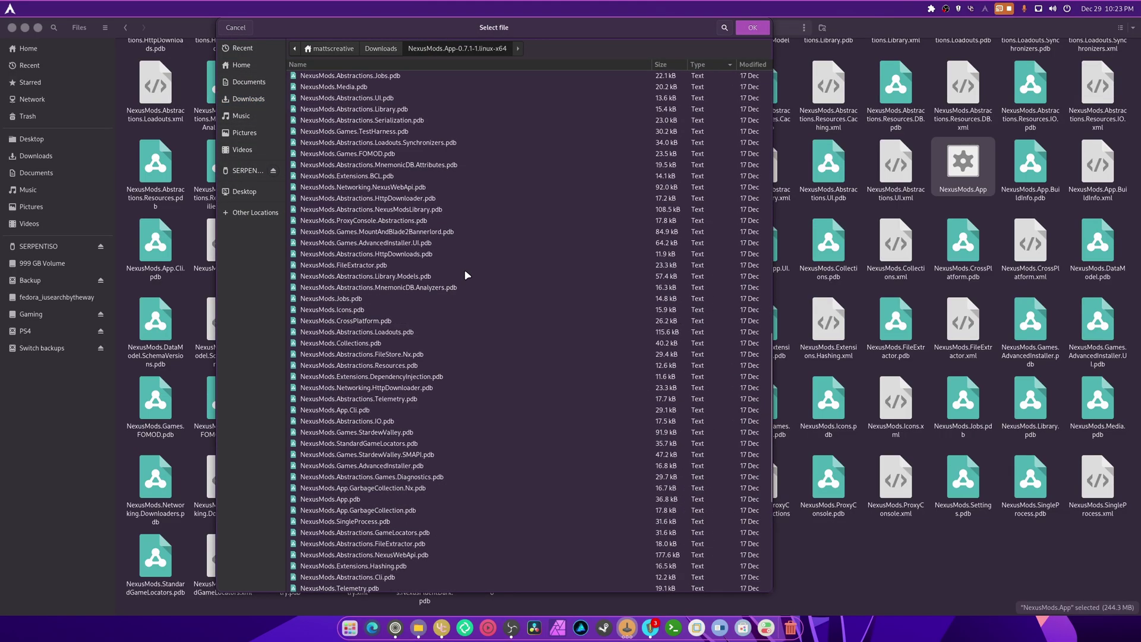
scroll(476, 414, up, 10)
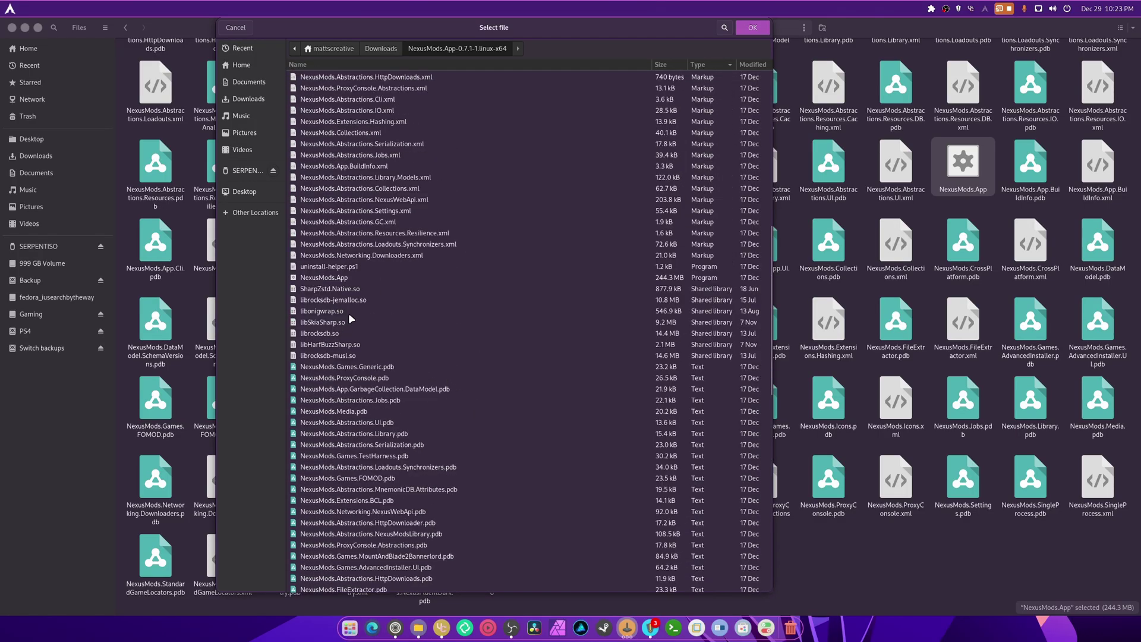
double_click(326, 279)
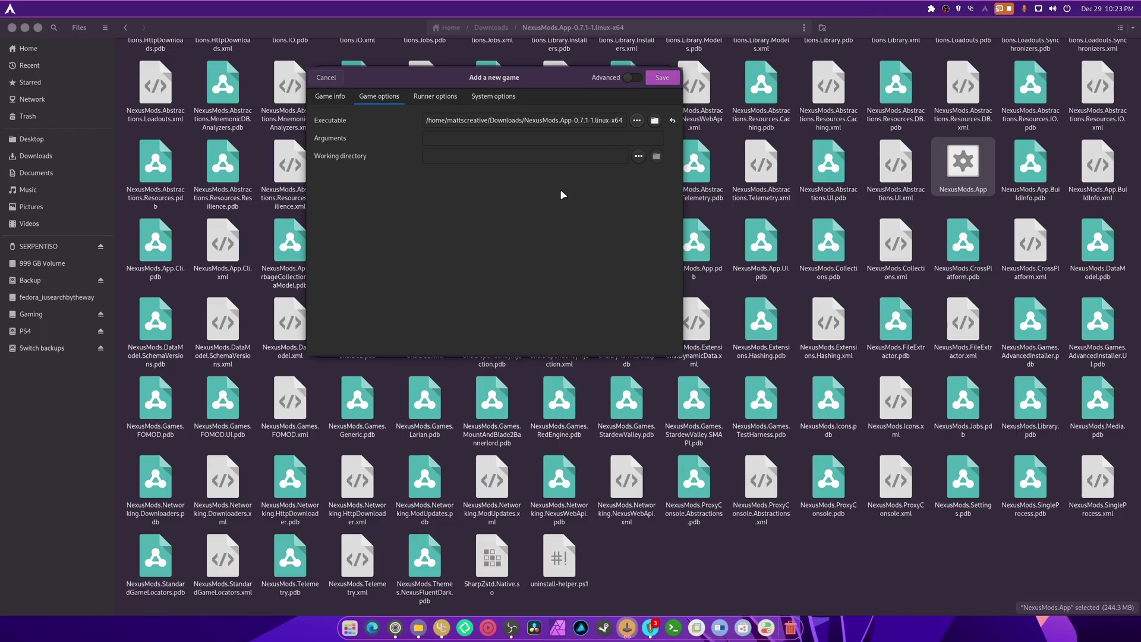
Save the Nexus Mod Manager entry and launch it with Play from its tile menu.
click(447, 99)
click(502, 98)
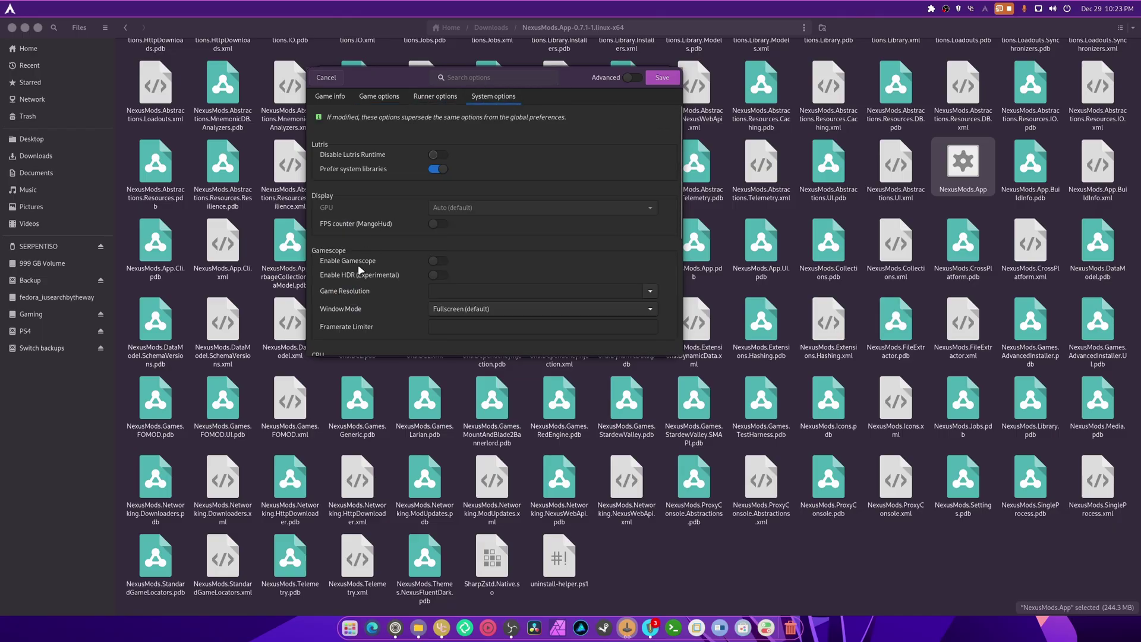
scroll(356, 300, down, 5)
click(663, 80)
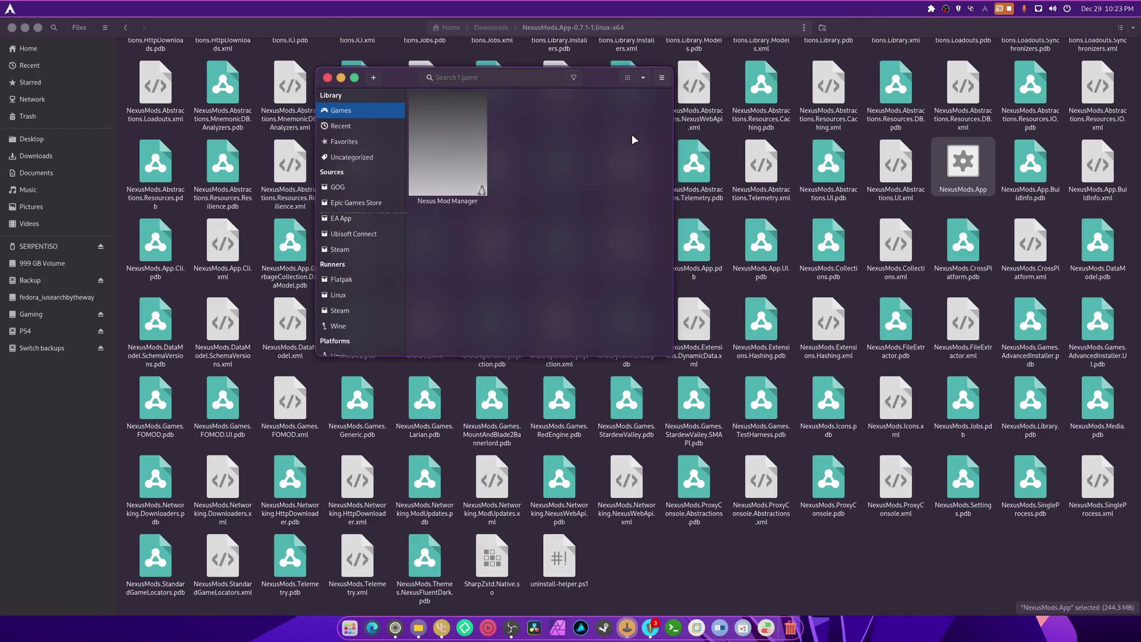
right_click(447, 149)
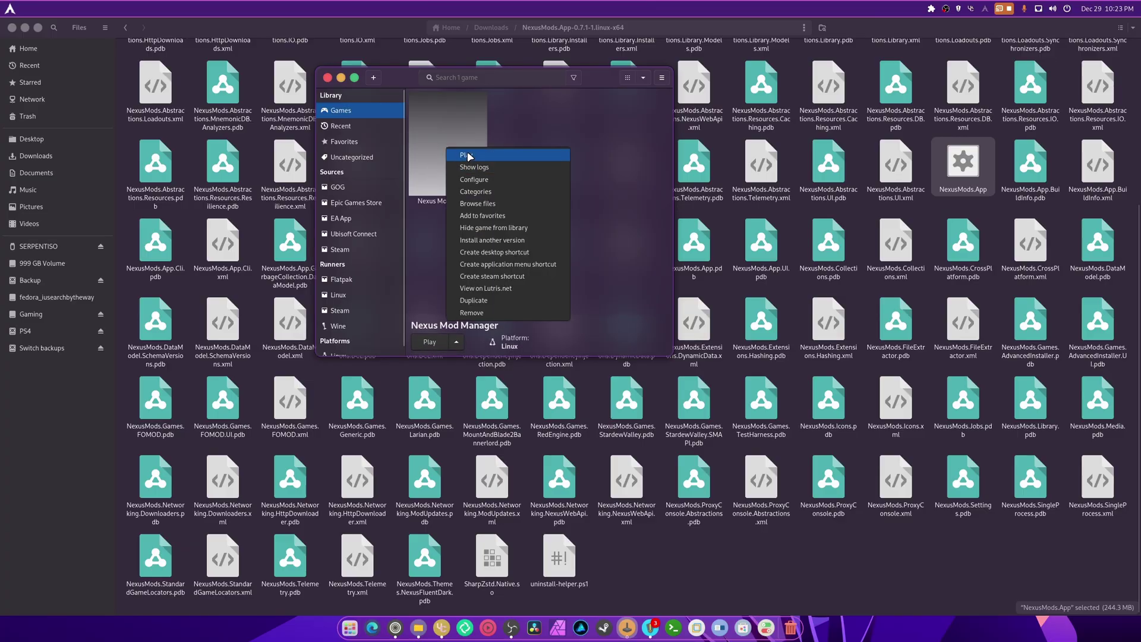
click(468, 155)
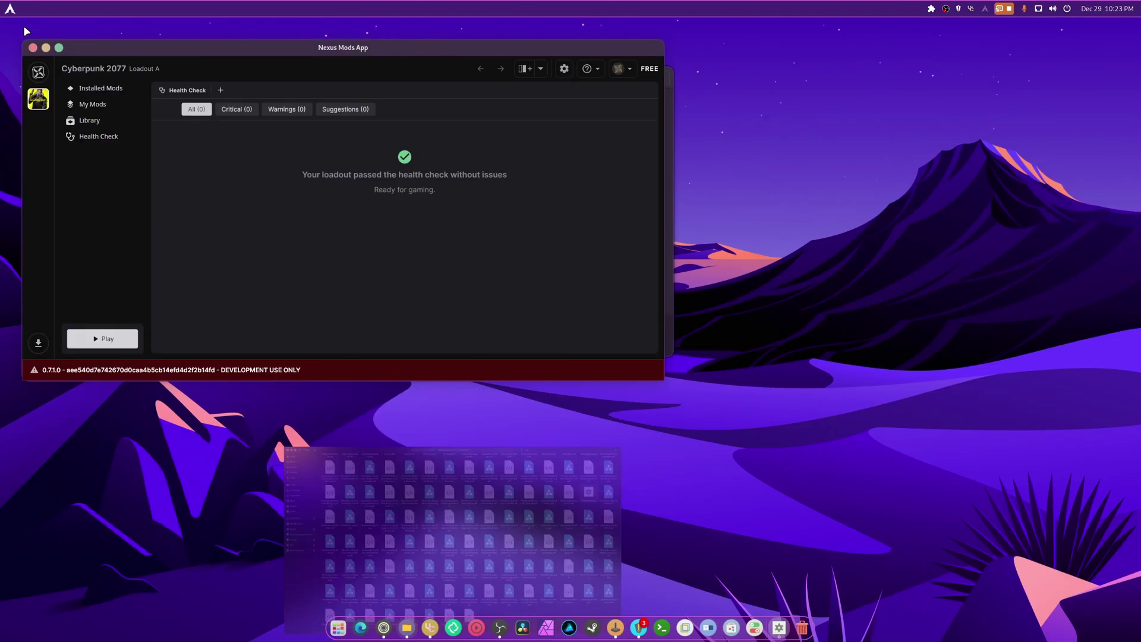
Move the Nexus Mods App window aside and bring the Lutris library forward.
drag(358, 52, 586, 178)
click(427, 128)
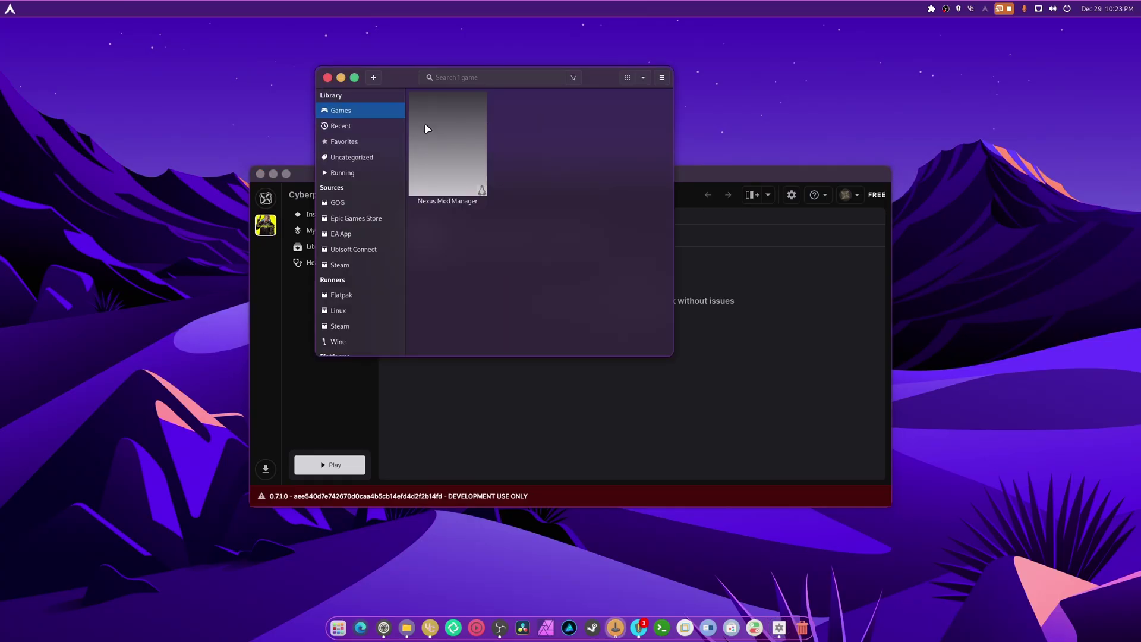
right_click(445, 138)
click(609, 140)
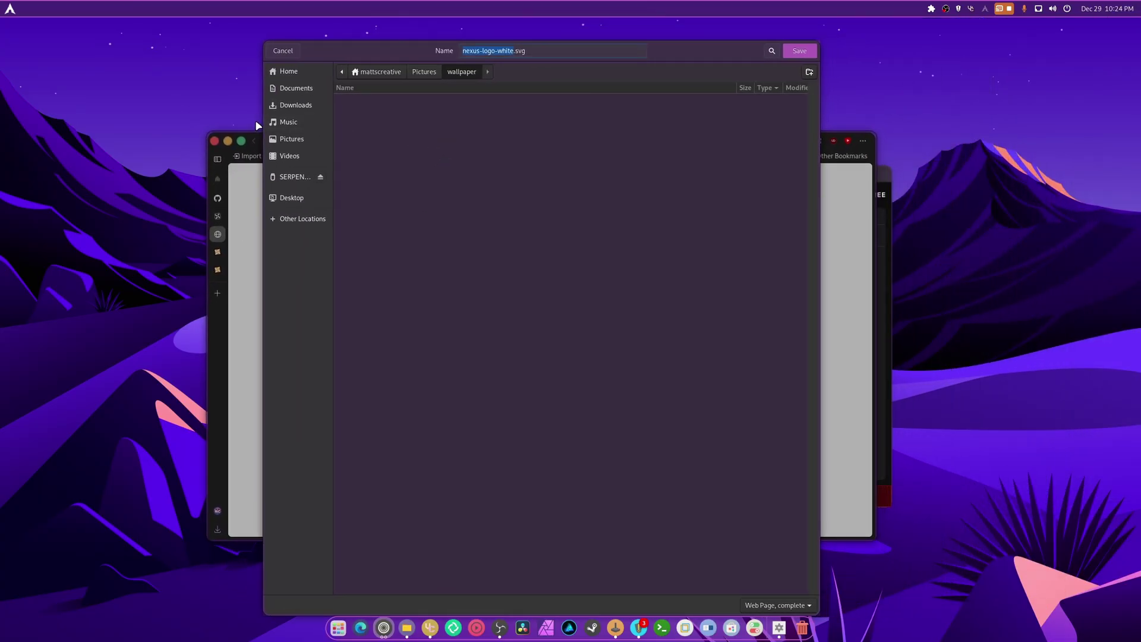
Save nexus-logo-white.svg into Pictures/logo, then return to the Lutris library.
click(306, 139)
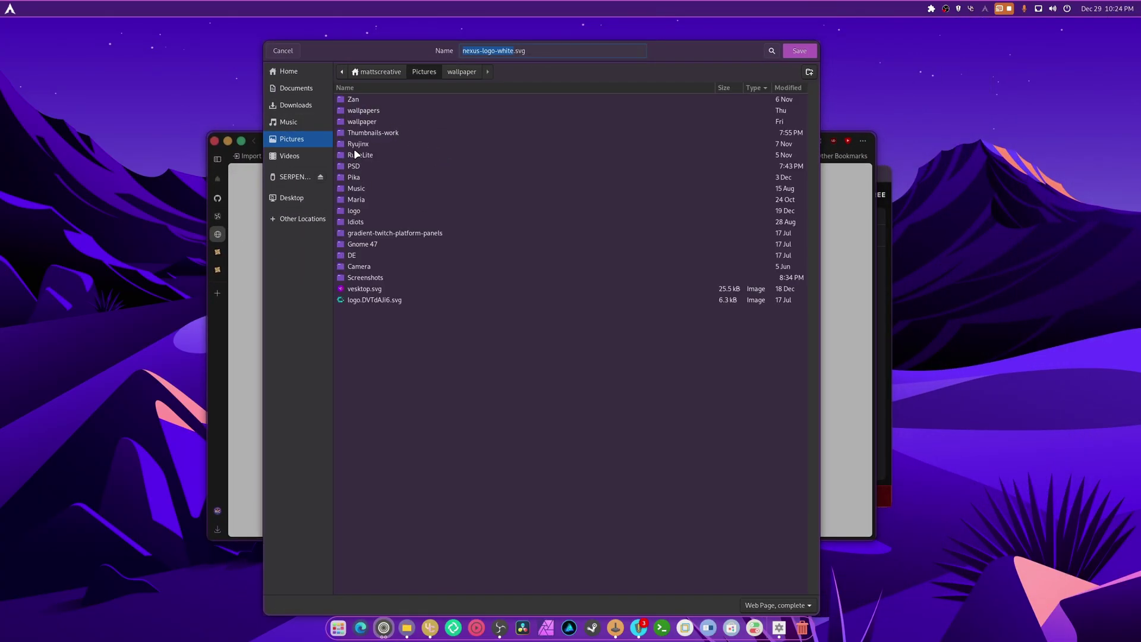
double_click(353, 211)
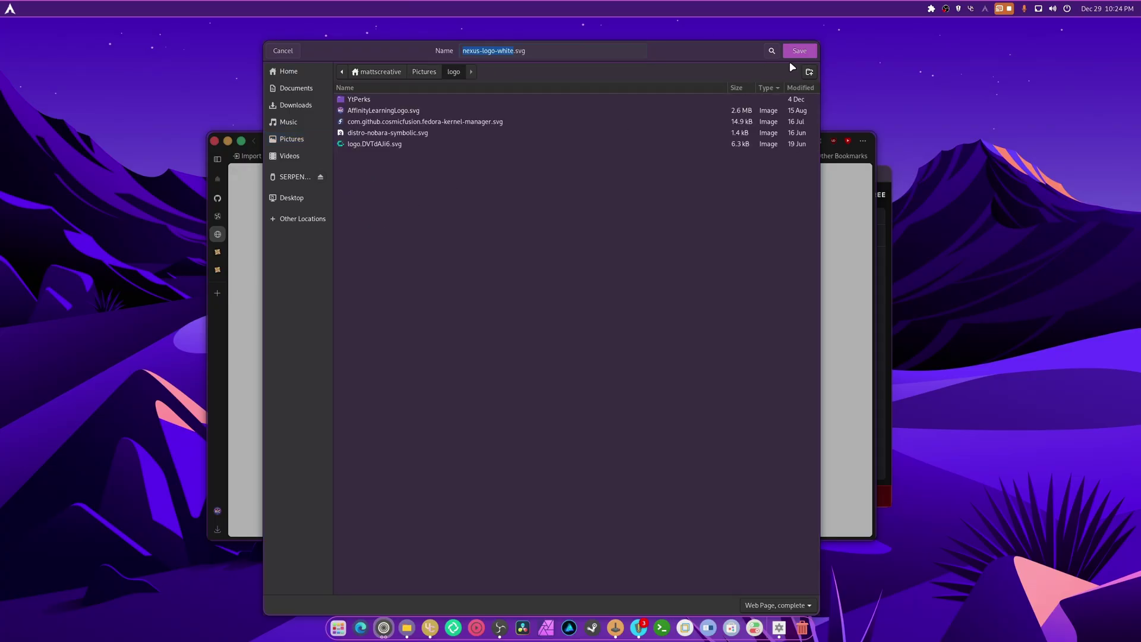
click(808, 51)
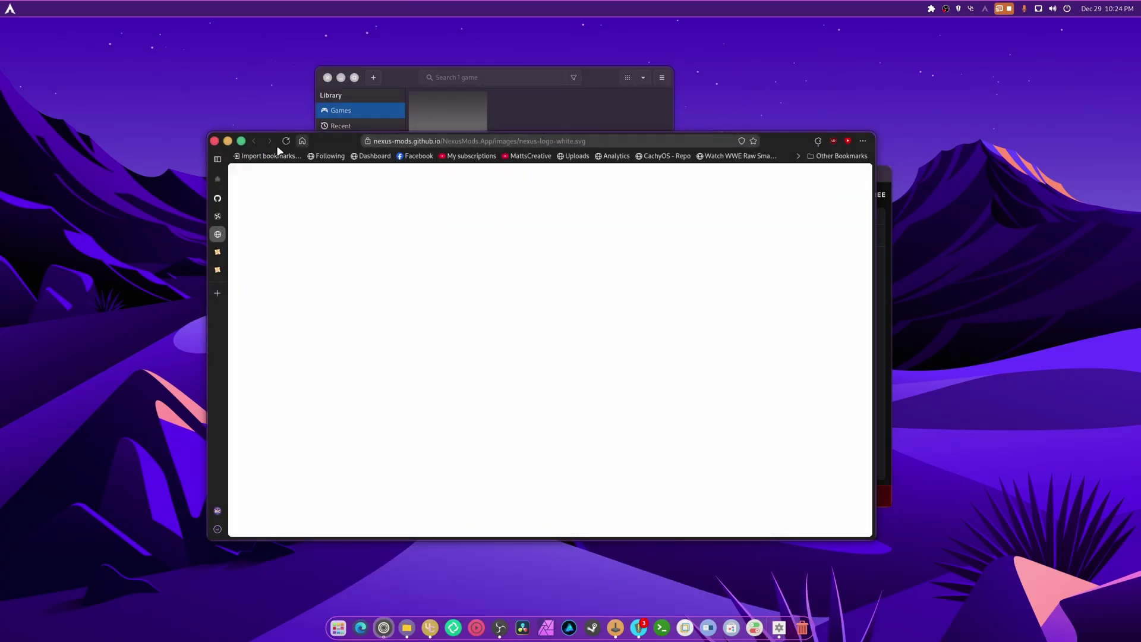
click(451, 116)
Set nexus-logo-white.svg as Nexus Mod Manager's banner and save the configuration.
right_click(477, 110)
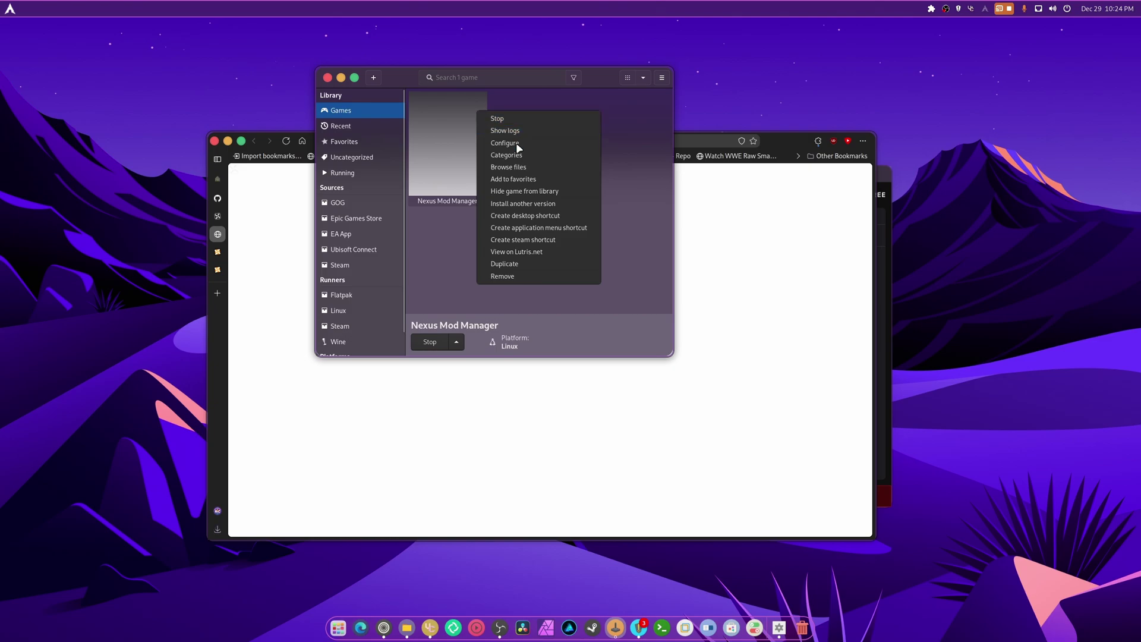
click(520, 149)
click(519, 151)
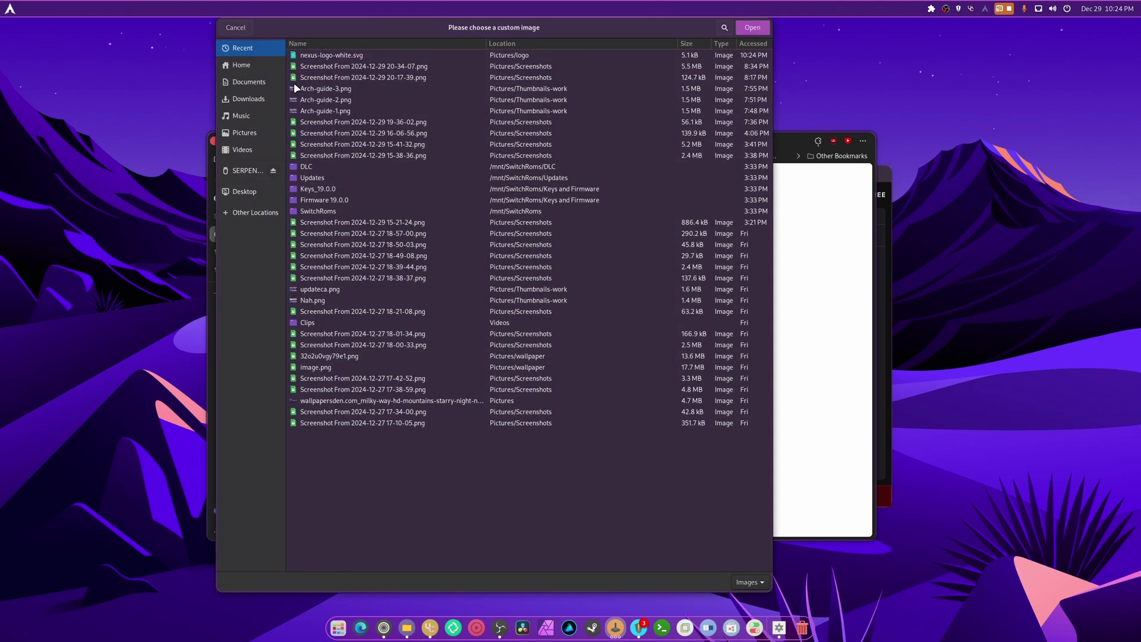
double_click(315, 56)
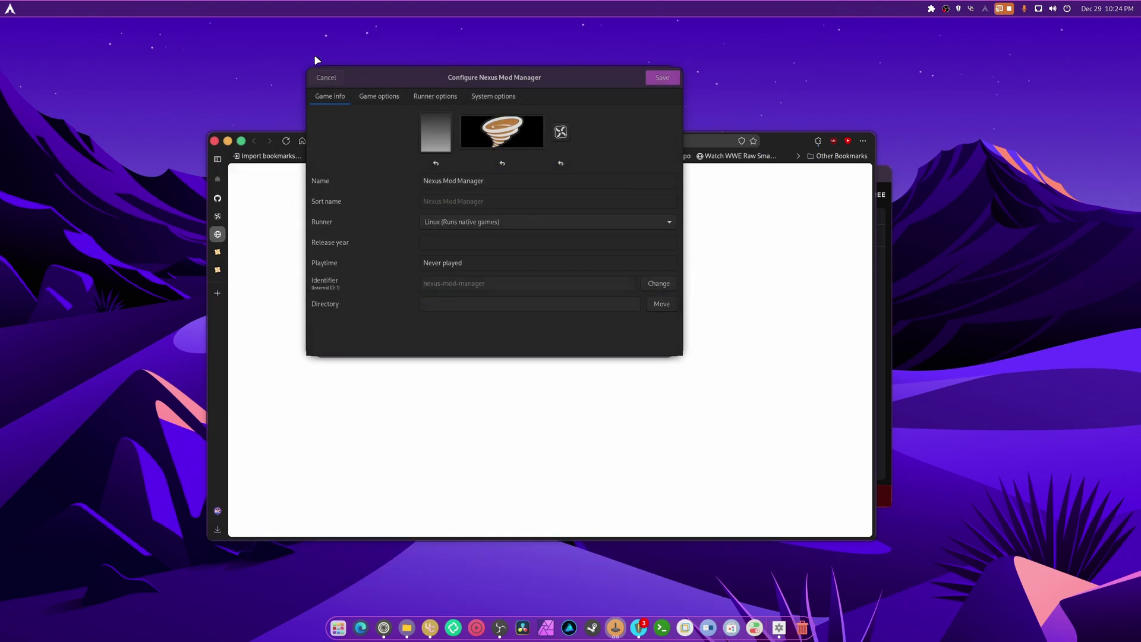
click(662, 78)
Create an application menu shortcut for Nexus Mod Manager and minimize Lutris.
right_click(445, 154)
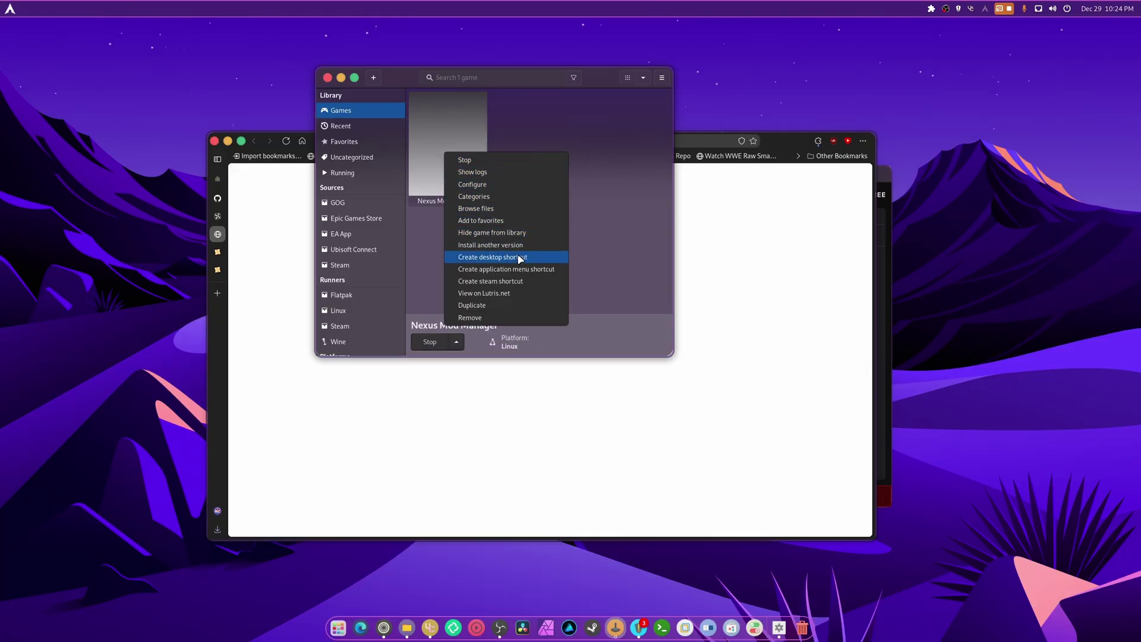
click(501, 266)
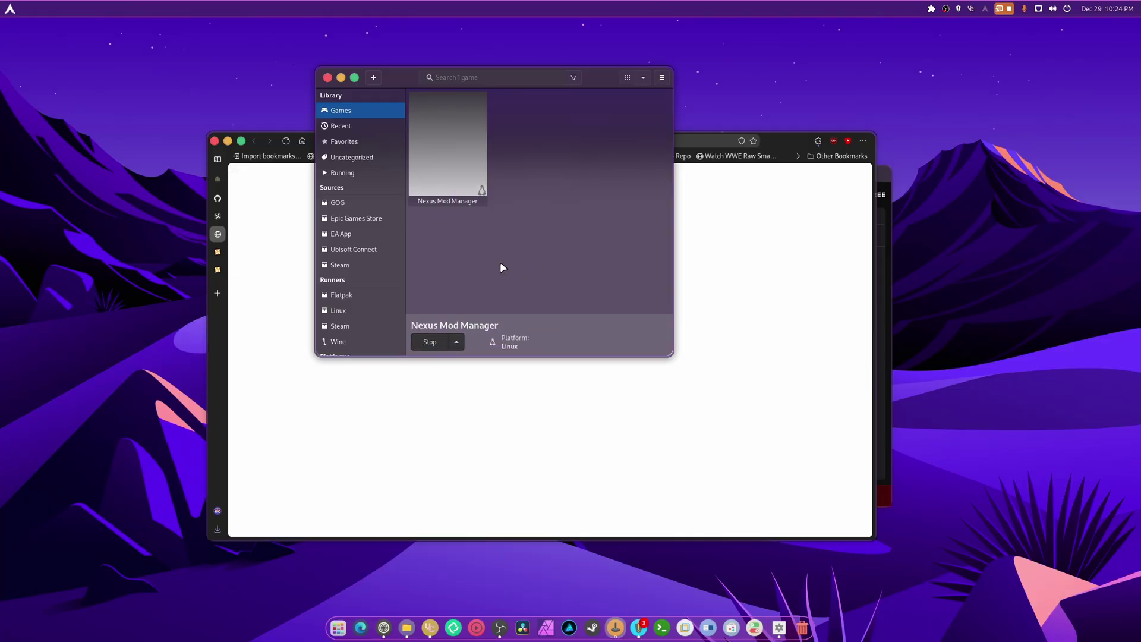
click(342, 81)
Pin the new Nexus Mod Manager shortcut from the app launcher to the dock.
click(227, 141)
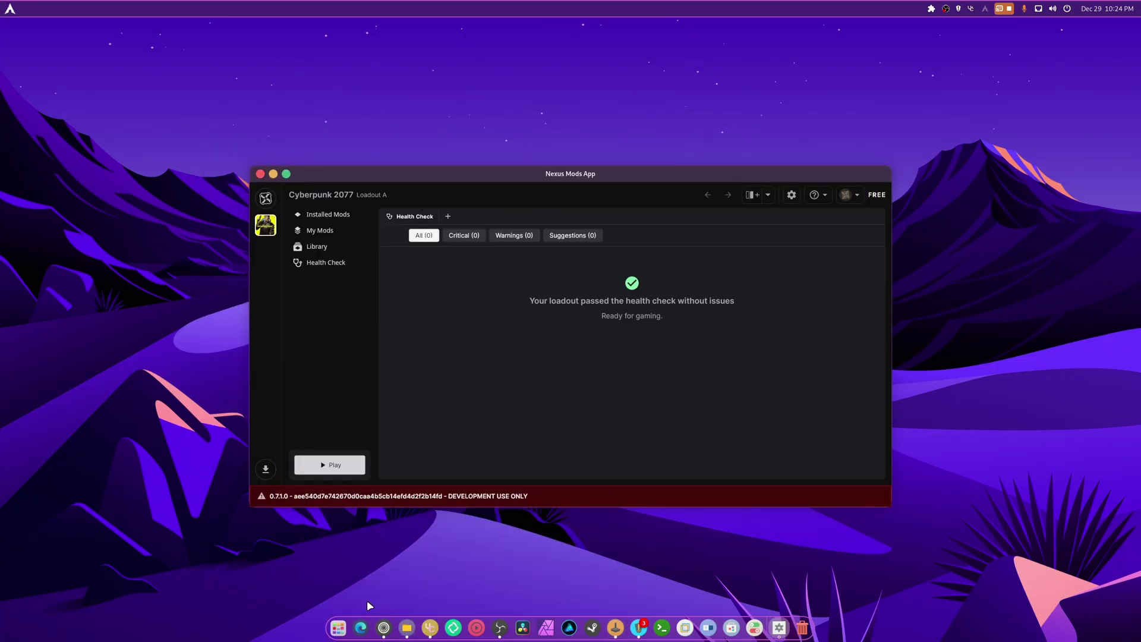
click(339, 628)
scroll(690, 483, down, 4)
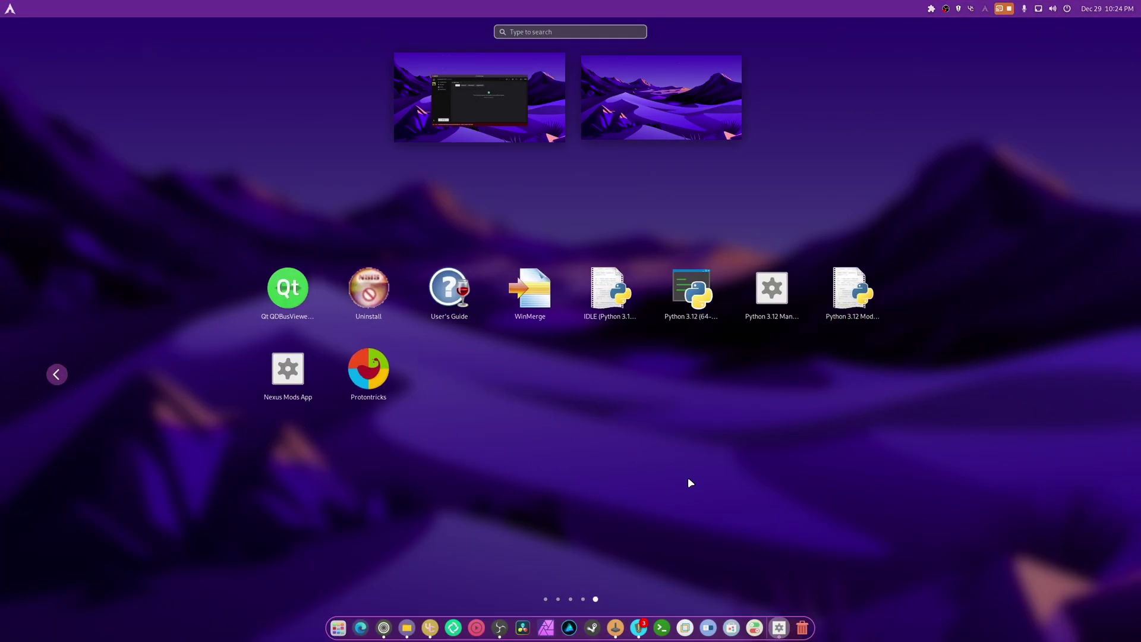
drag(449, 368, 650, 627)
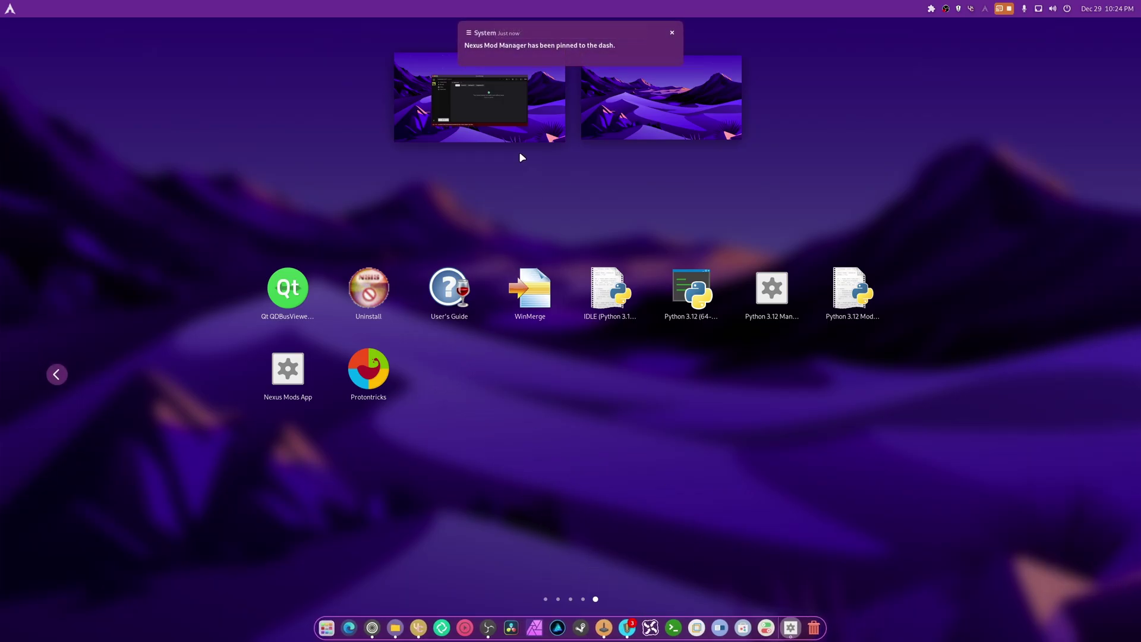
Return to Nexus Mods App and open its My Mods page.
click(502, 130)
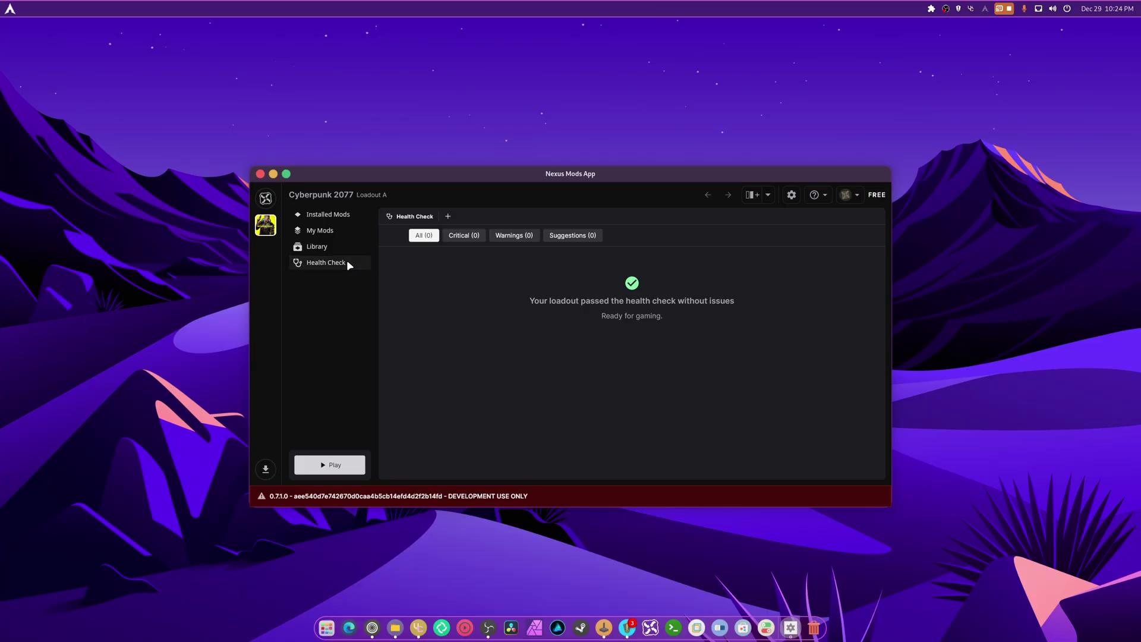
click(325, 246)
click(320, 230)
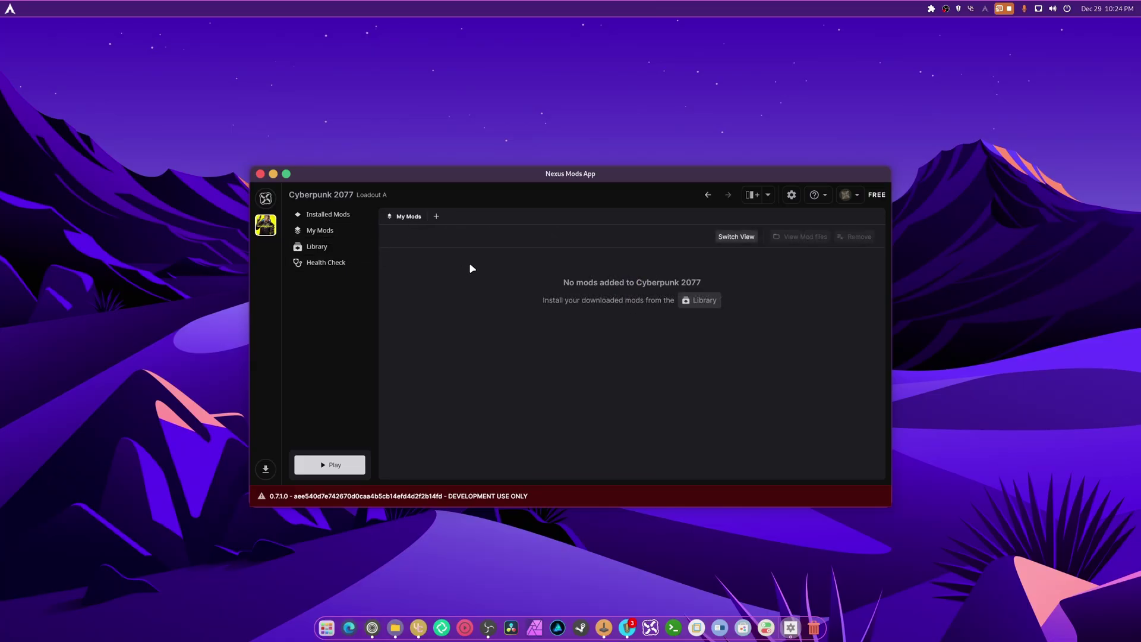
drag(462, 178, 479, 156)
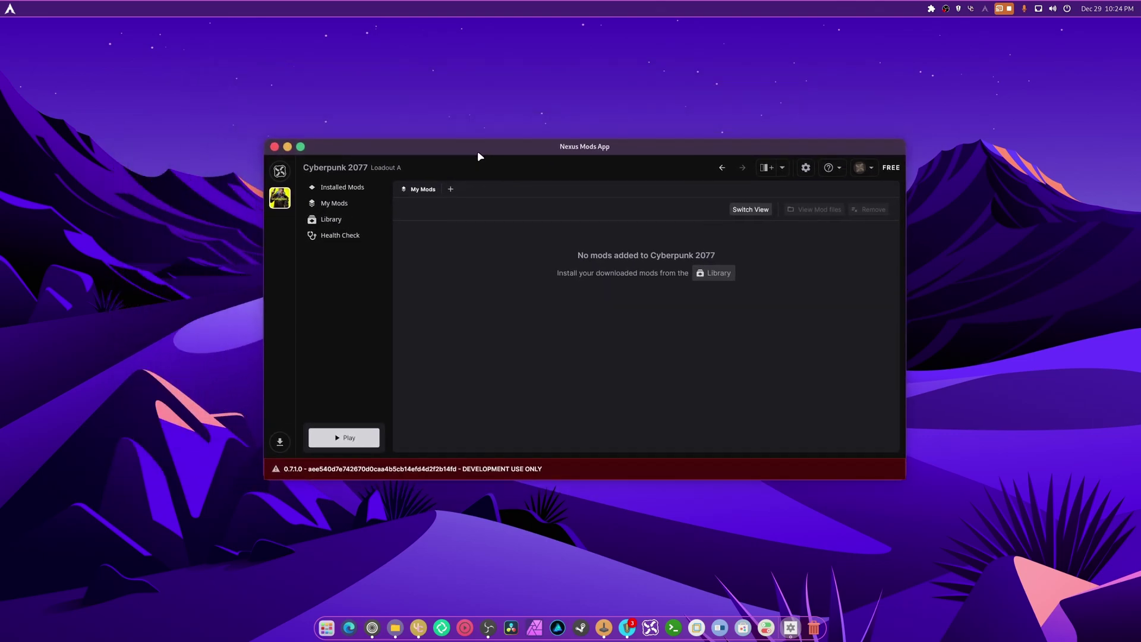
click(287, 147)
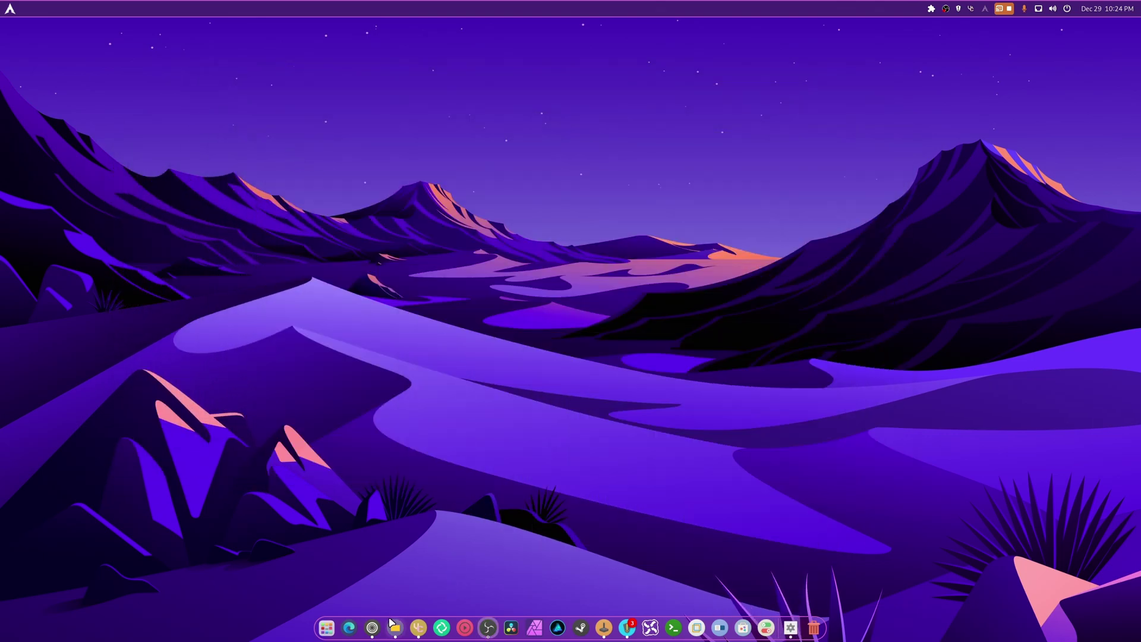
click(372, 627)
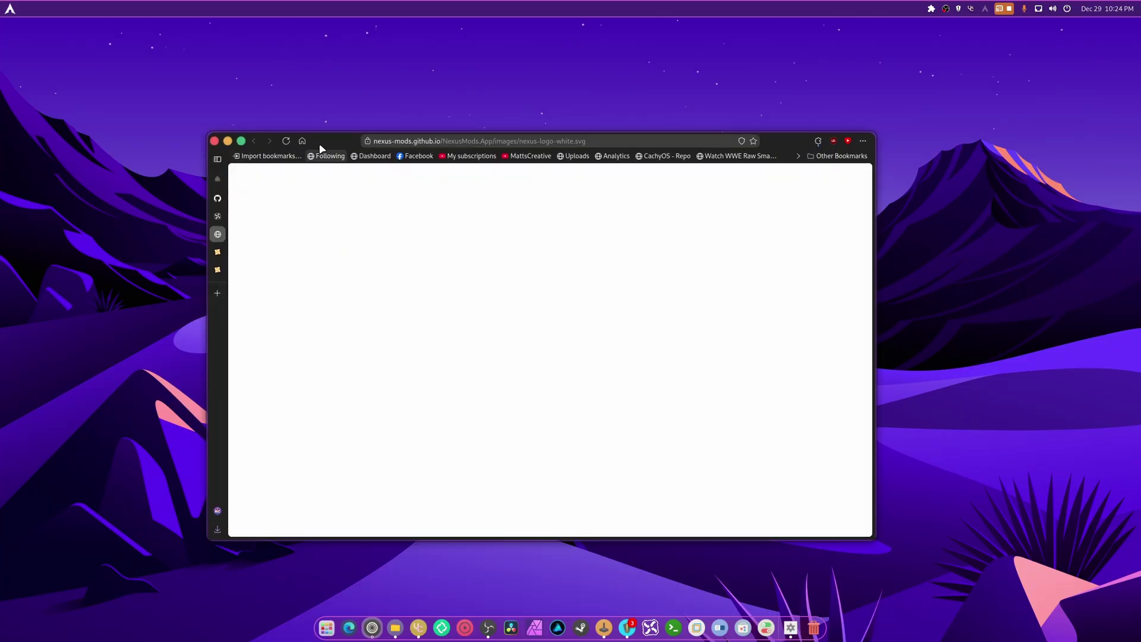
key(ctrl+w)
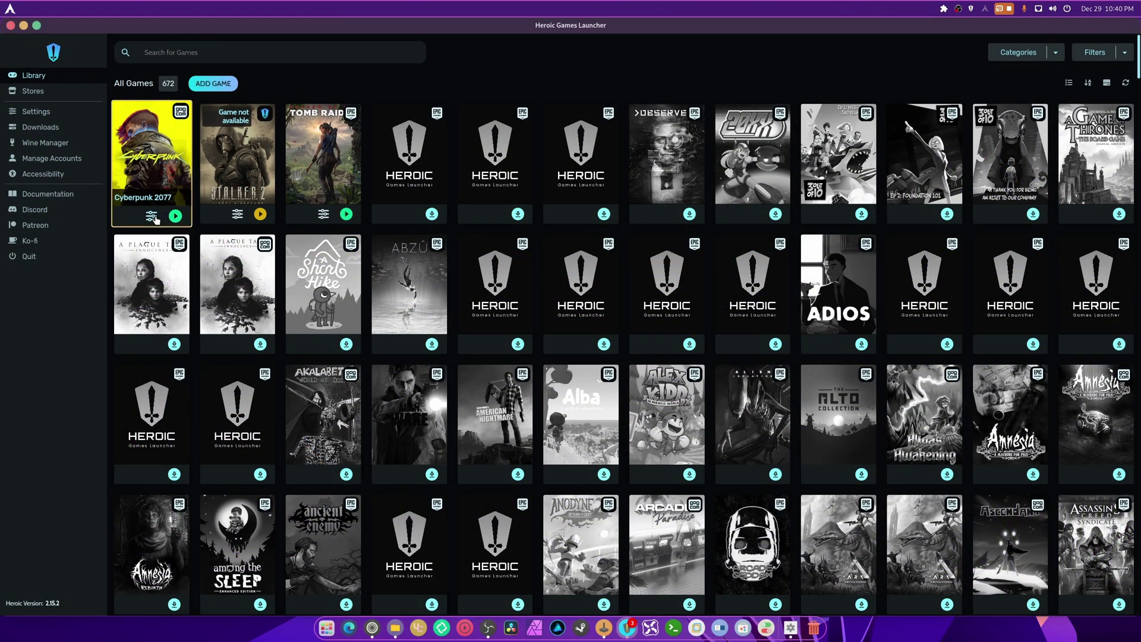
In Cyberpunk 2077's Advanced settings, paste WINEDLLOVERRIDES as a new environment variable.
click(153, 218)
click(464, 170)
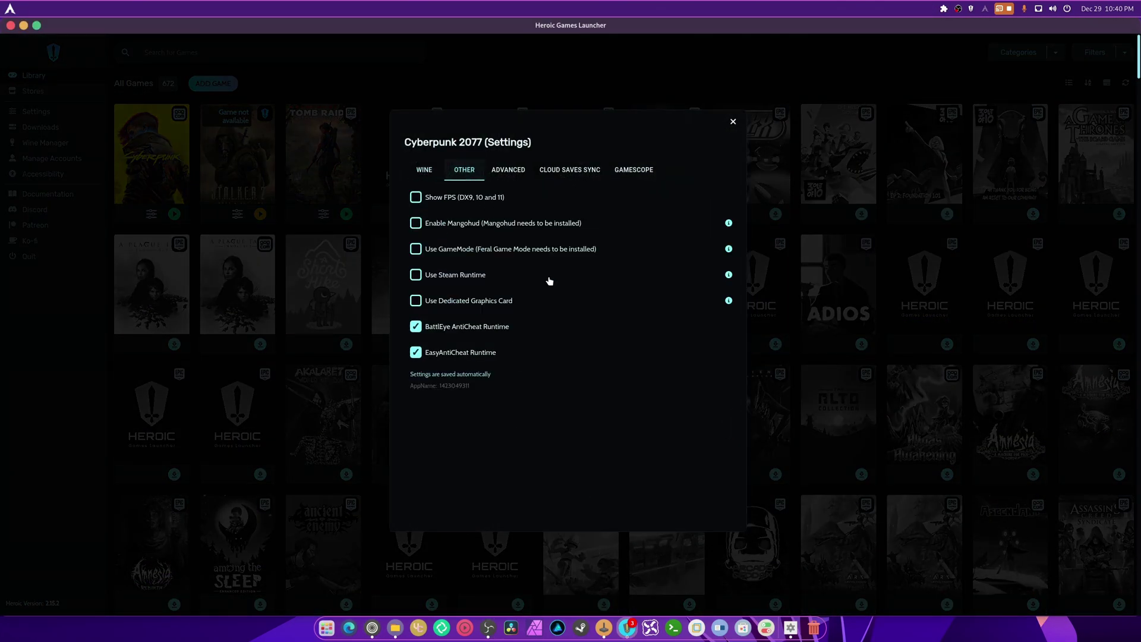
click(509, 171)
scroll(574, 325, down, 4)
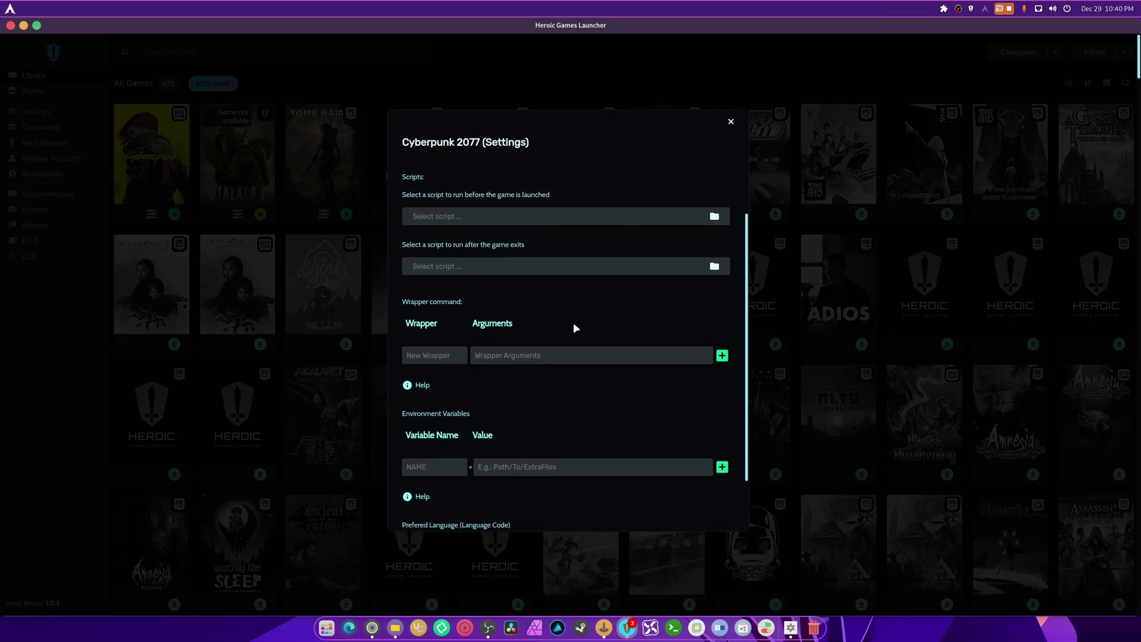
scroll(573, 322, down, 1)
click(437, 308)
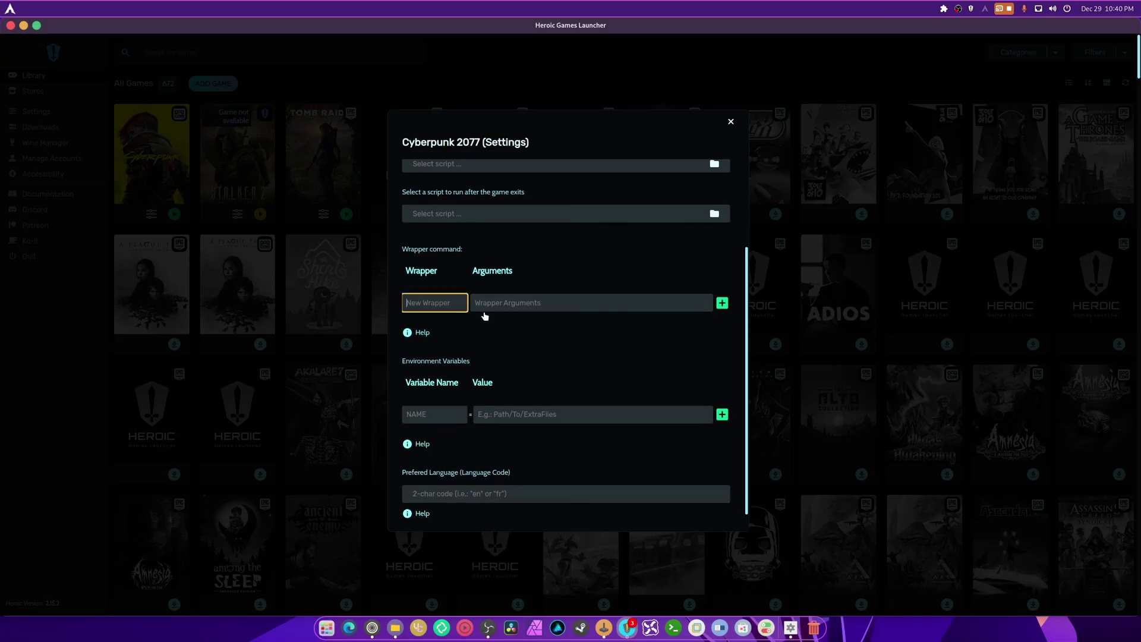
click(440, 415)
text(WINEDLLOVERRIDES="nvngx.dll,winmm.dll)
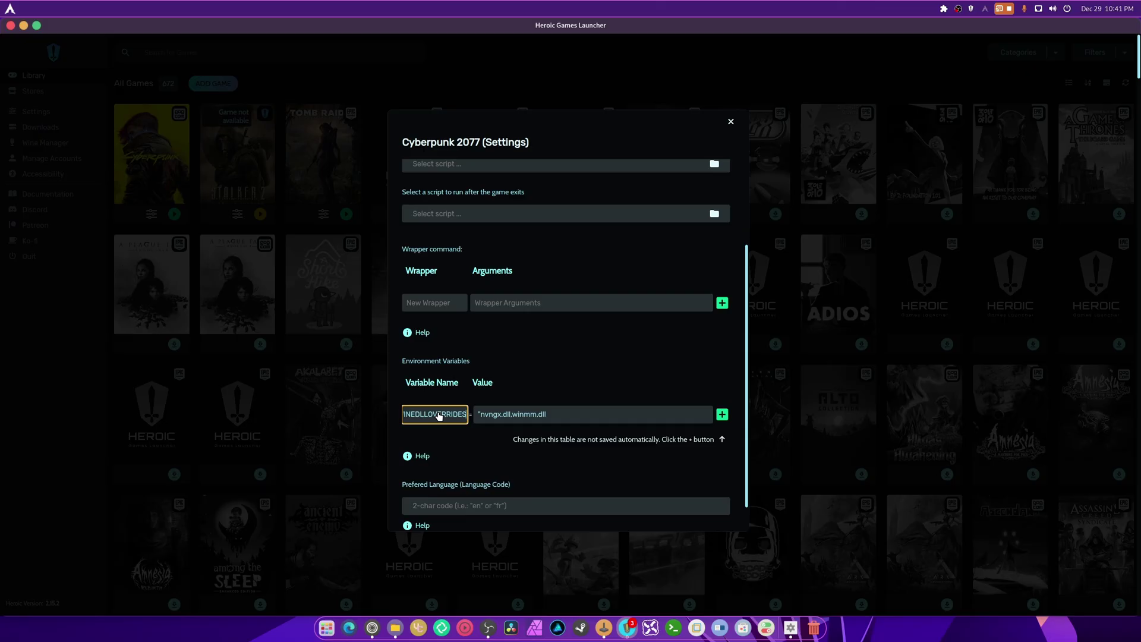
Replace the variable's value with winmm.dll=n,b and add it.
click(510, 416)
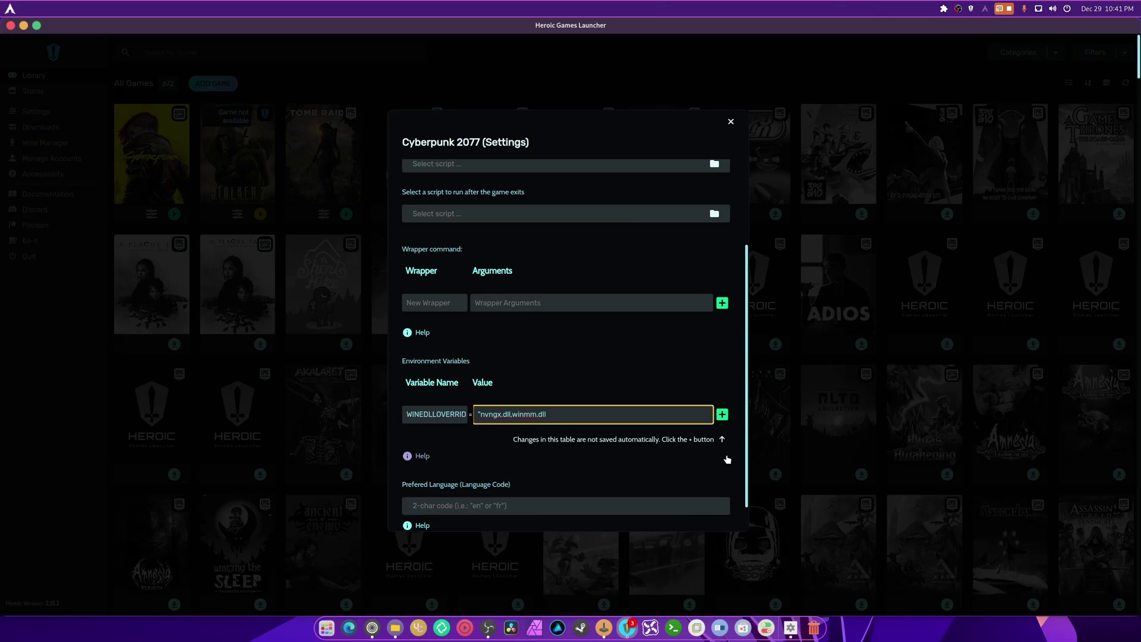
click(480, 420)
drag(481, 421, 546, 416)
key(BackSpace)
click(372, 629)
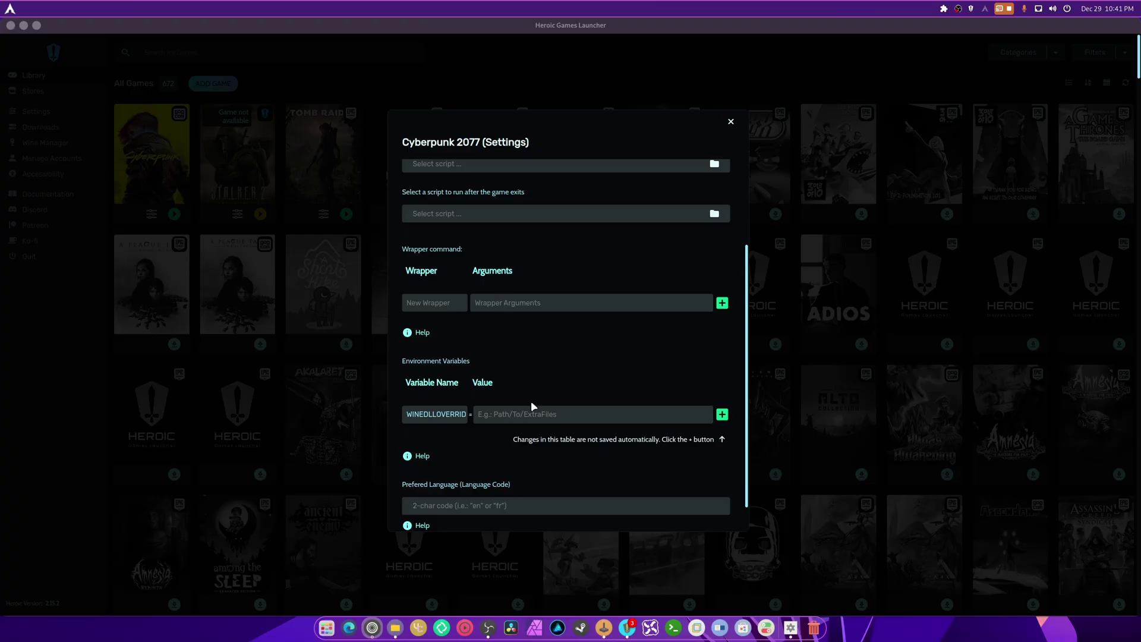
click(523, 416)
text(winmm.dll=n,b)
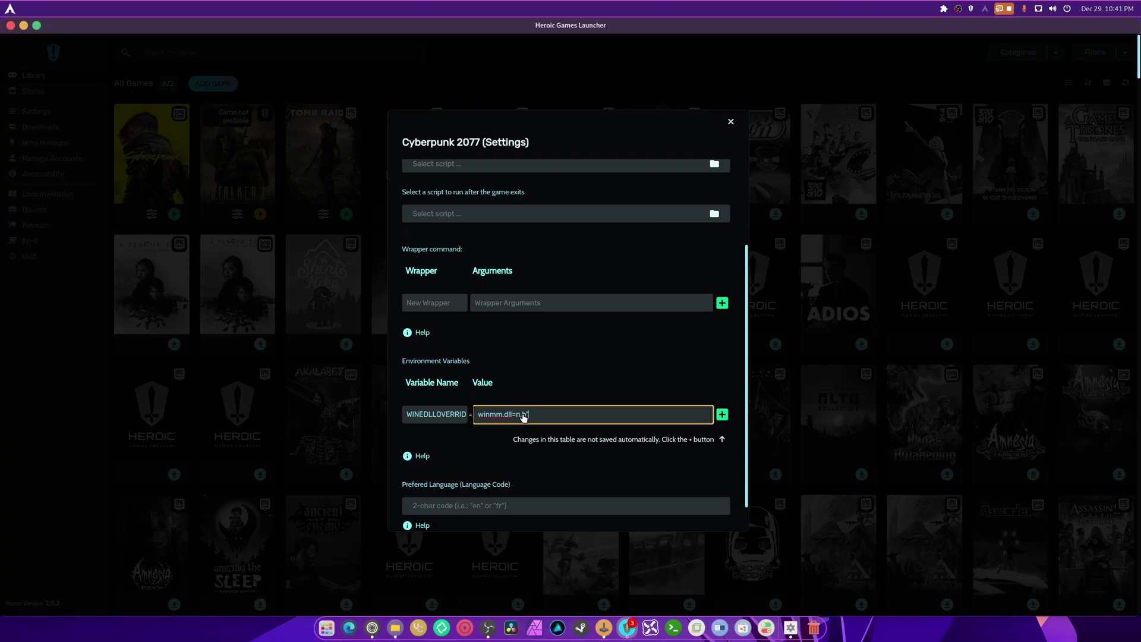
key(shift+Tab)
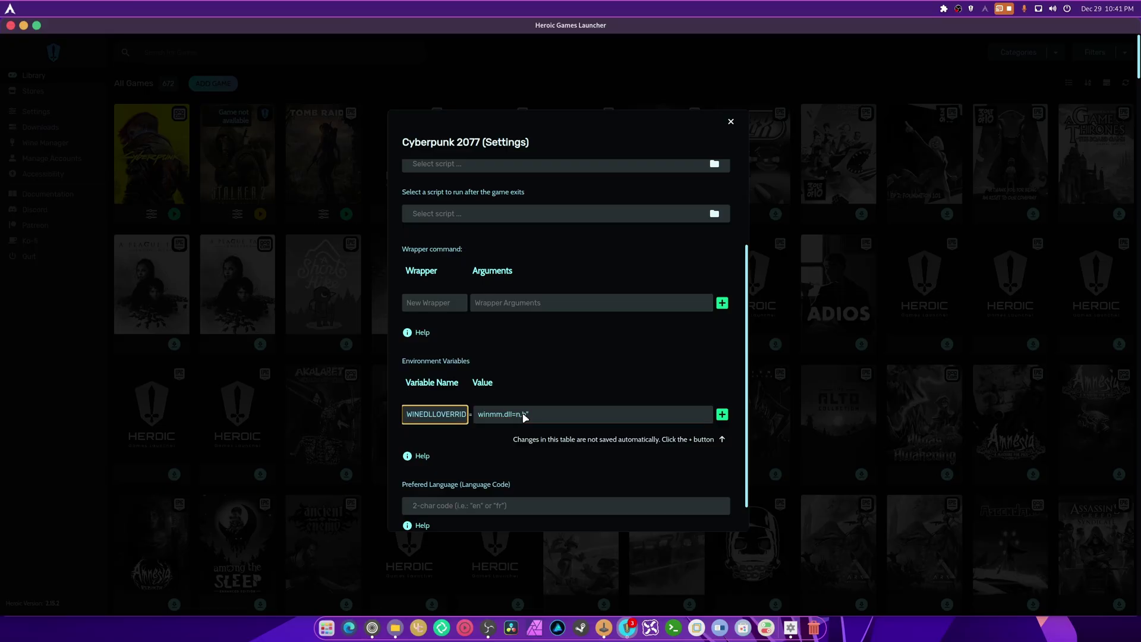
click(474, 415)
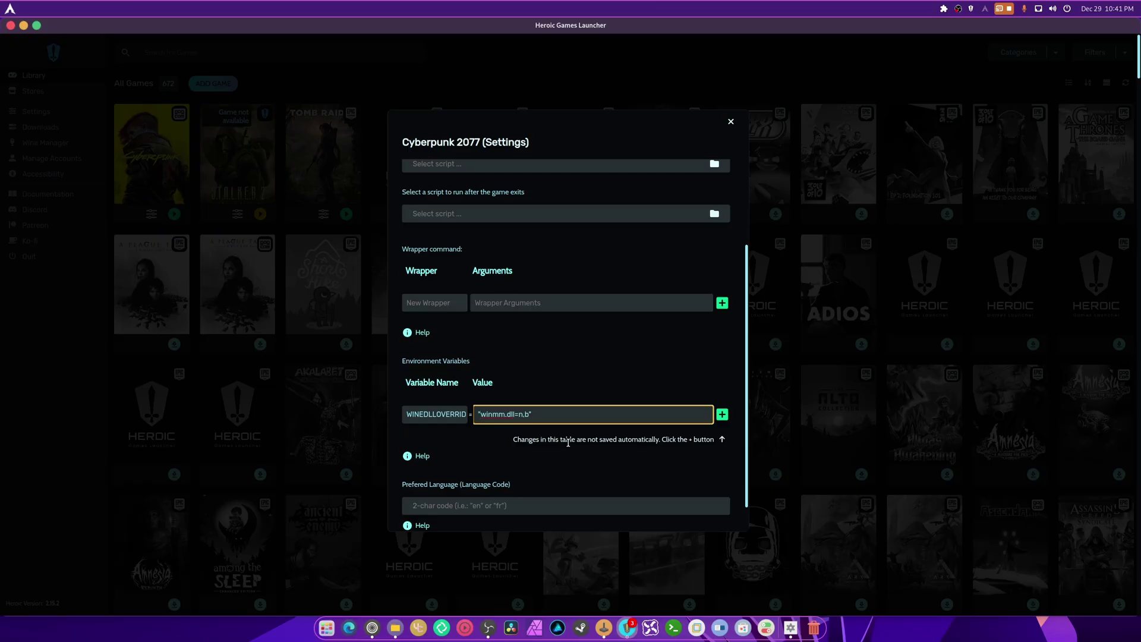
click(722, 415)
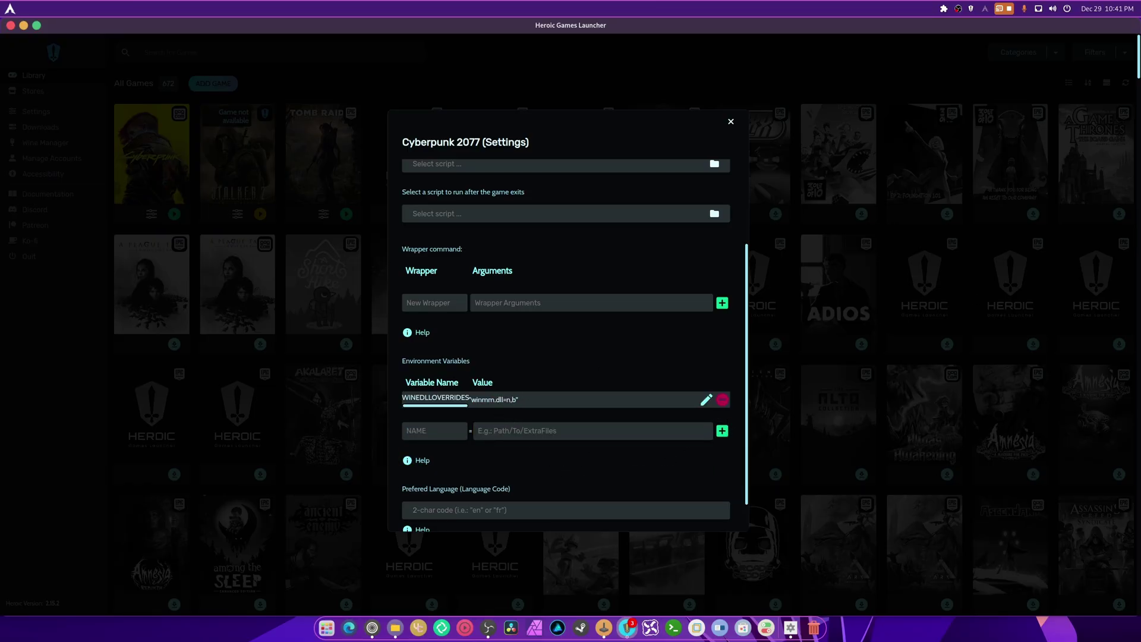
key(alt+Tab)
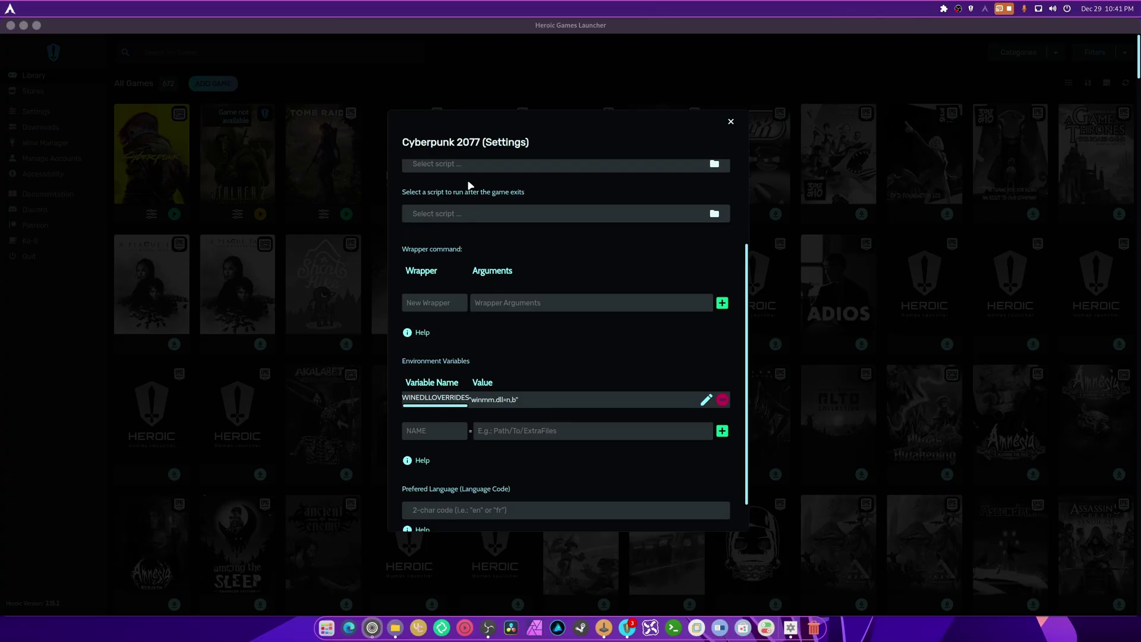
scroll(500, 232, up, 4)
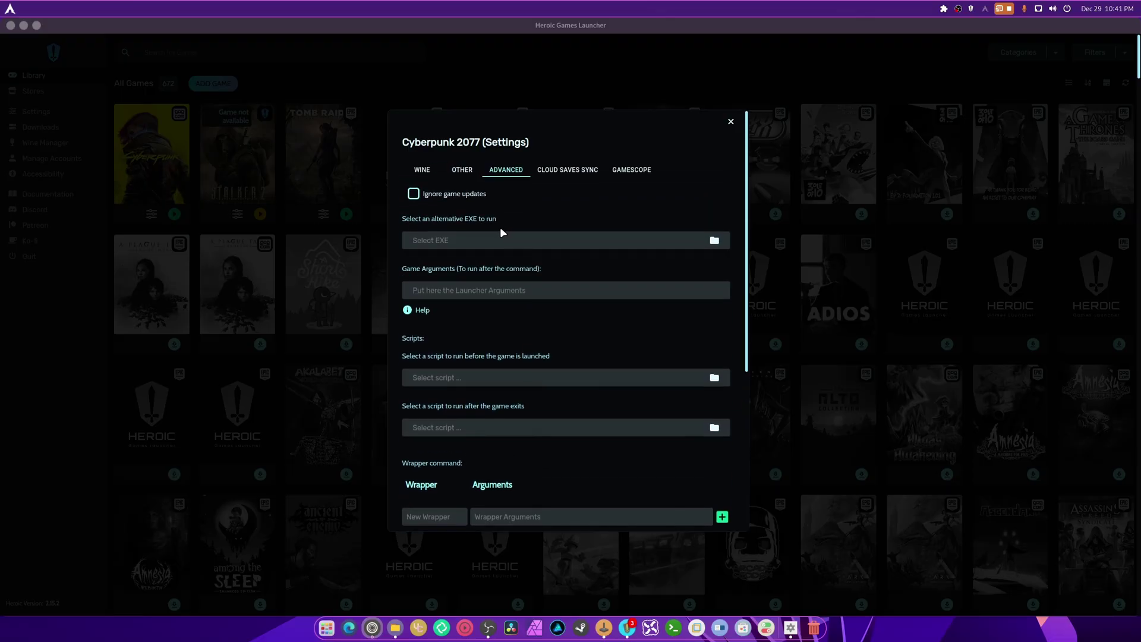
Check in Winetricks that vcrun2022 is installed in Cyberpunk 2077's prefix.
click(434, 171)
click(476, 488)
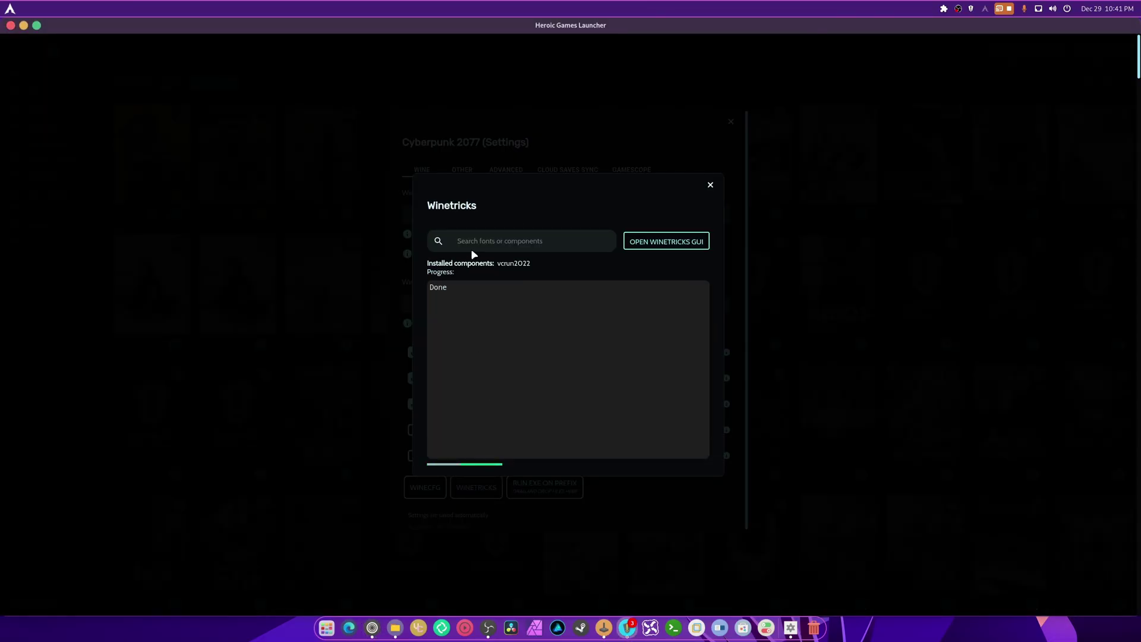
text(vcrun)
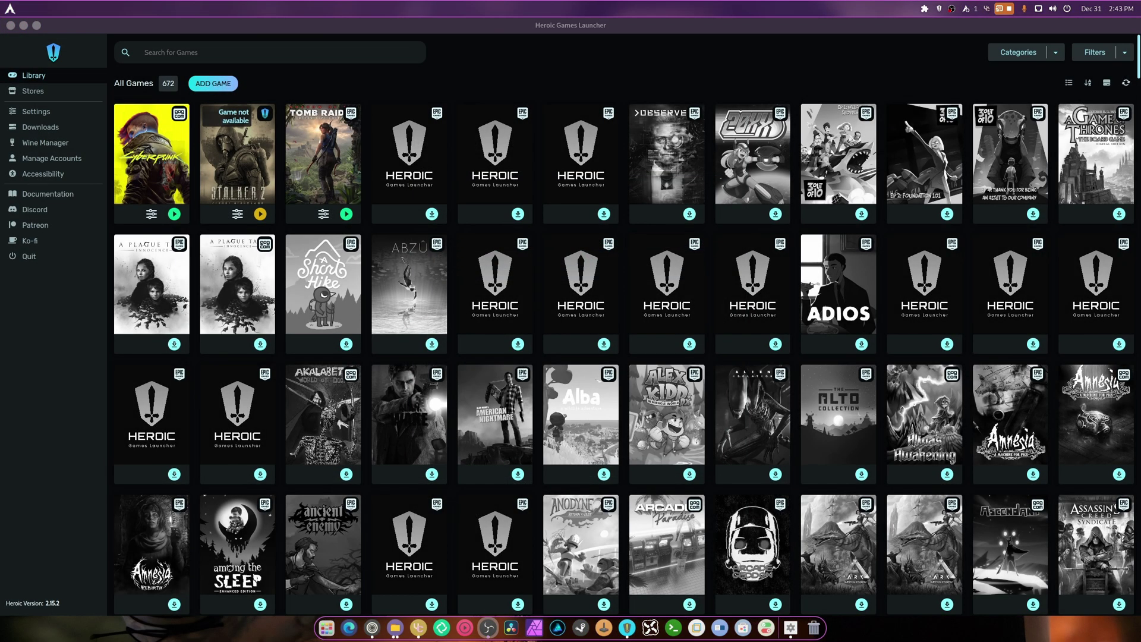
Re-save WINEDLLOVERRIDES as winmm,version=n,b with its quotes fixed, then close the settings.
click(152, 214)
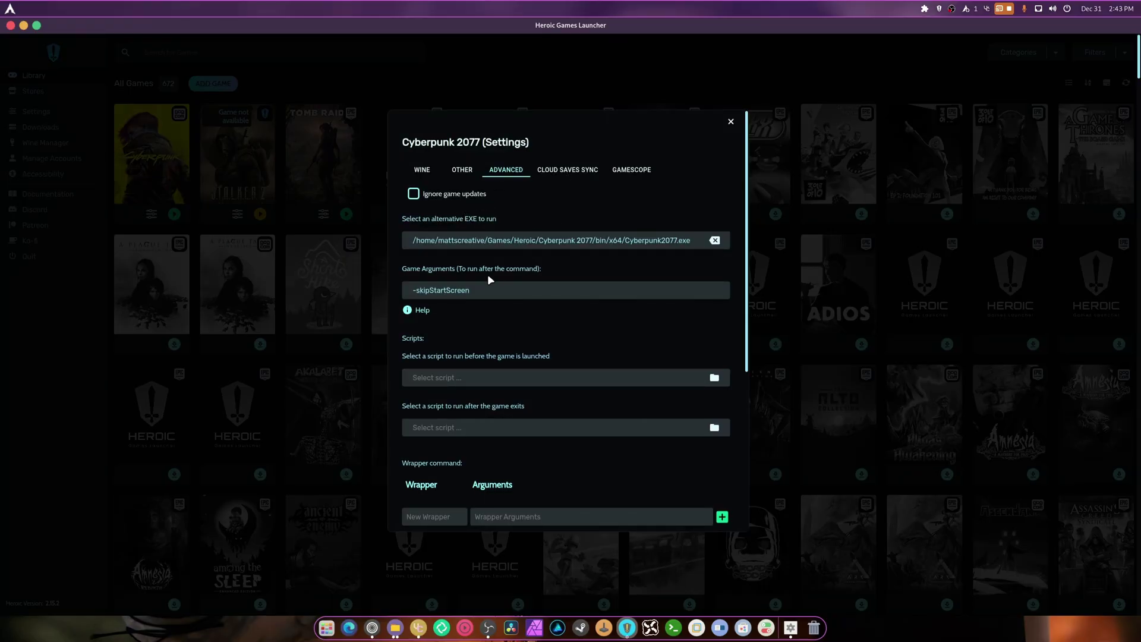
scroll(553, 356, down, 5)
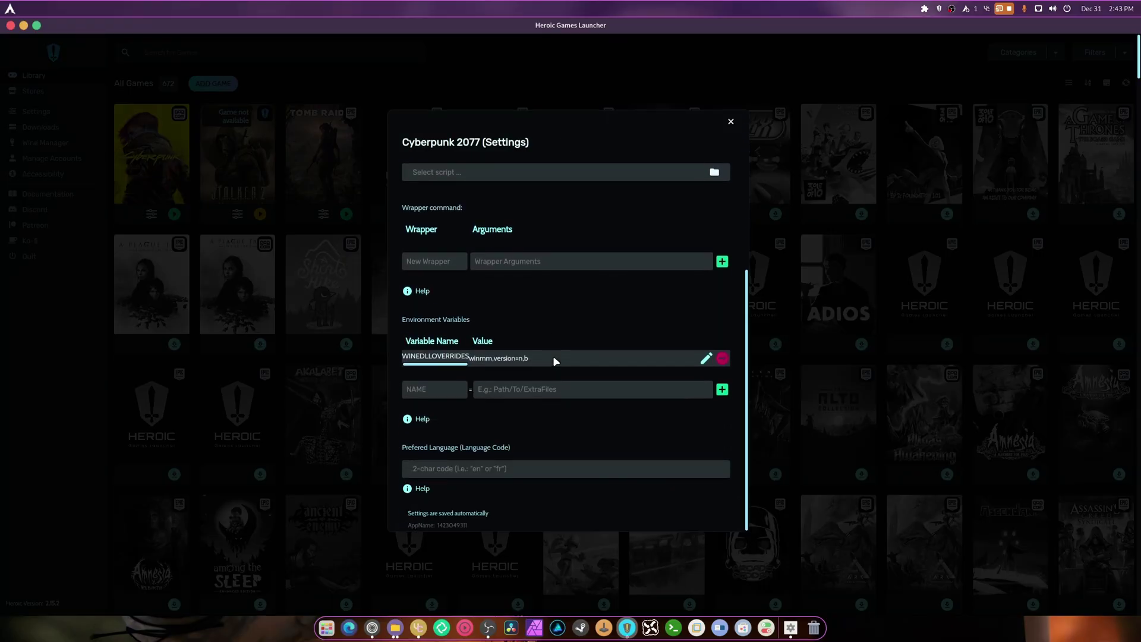
drag(534, 359, 469, 360)
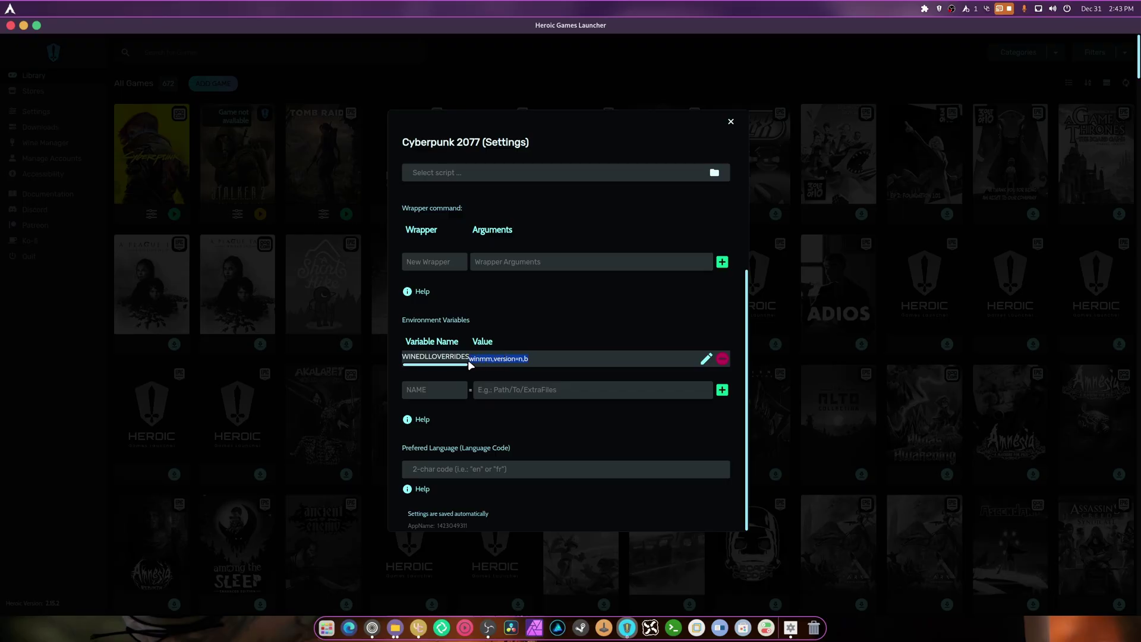
click(565, 361)
click(706, 359)
click(569, 396)
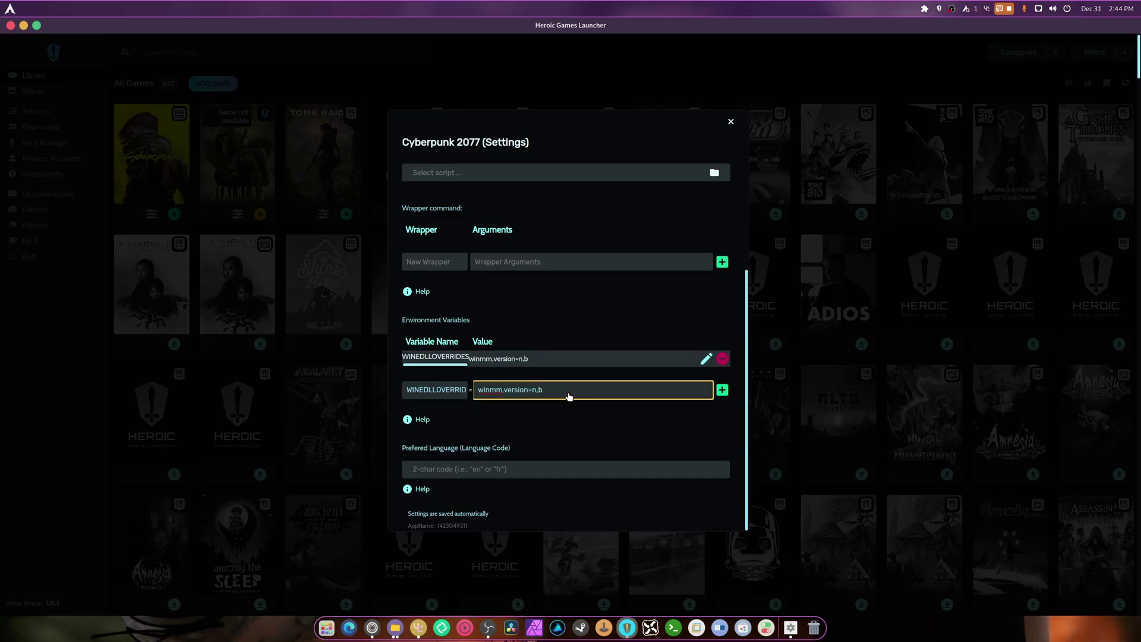
text(')
click(479, 391)
text(')
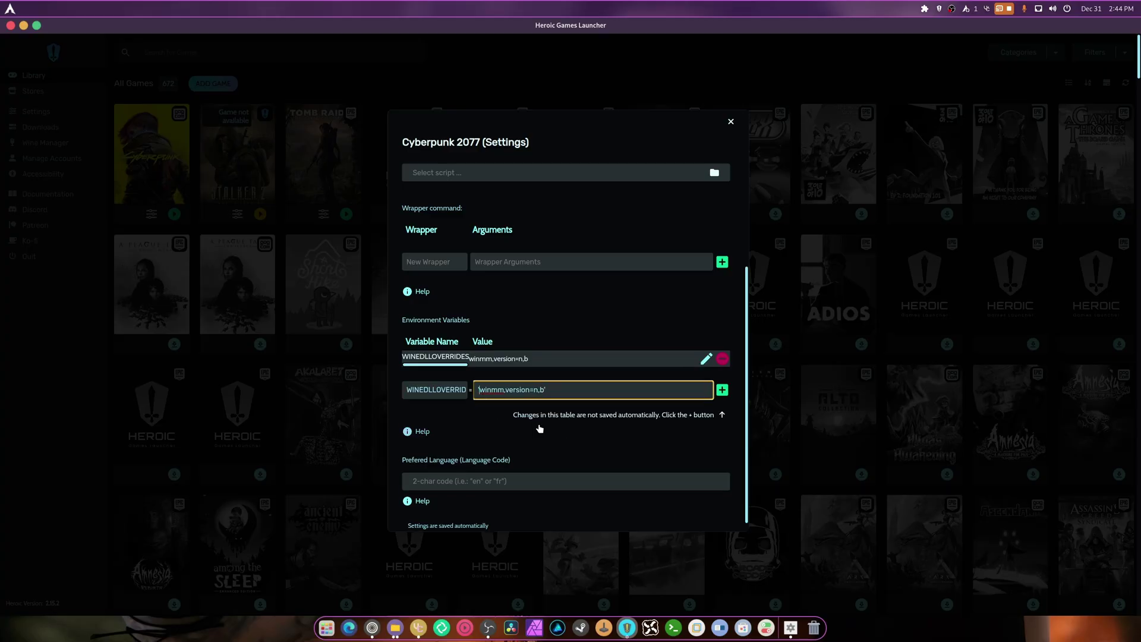
click(562, 396)
key(BackSpace)
click(479, 390)
key(BackSpace)
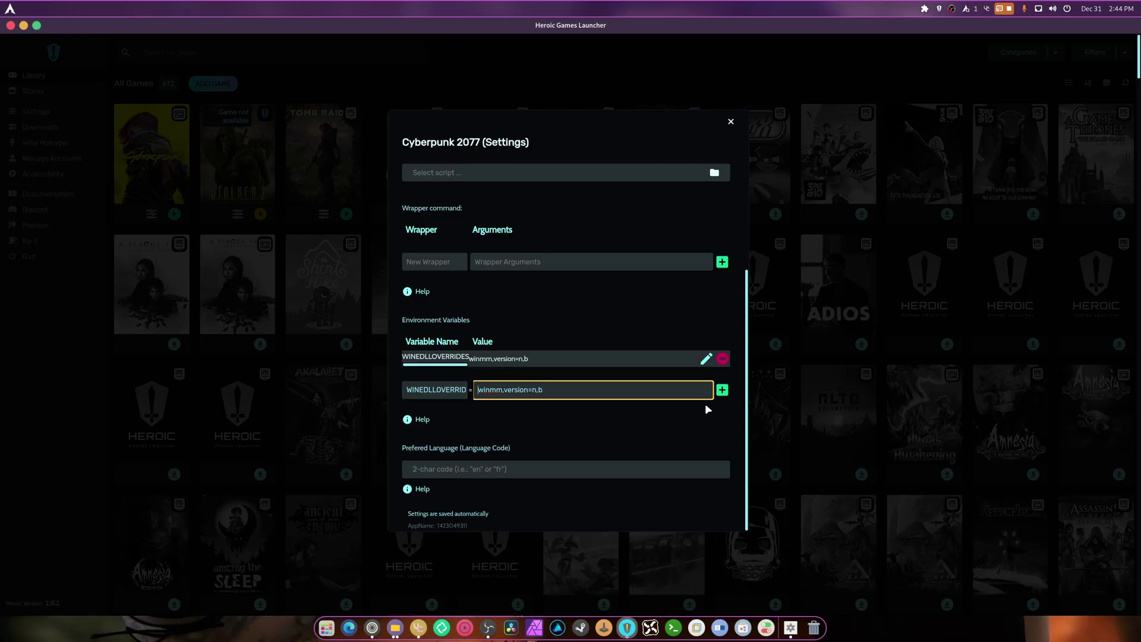
click(722, 390)
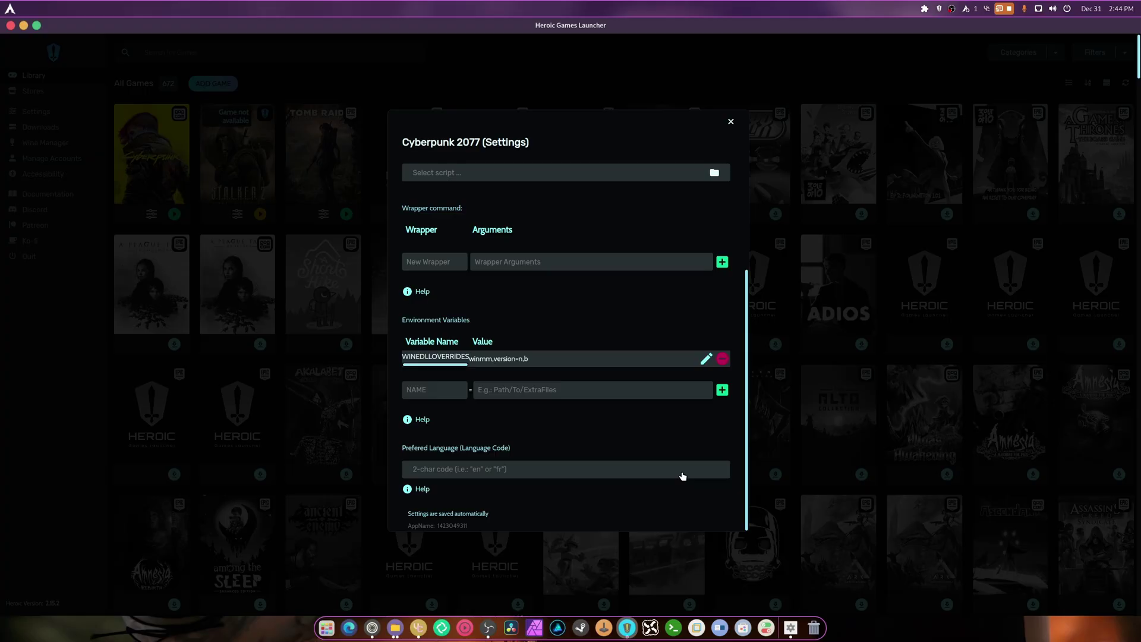
click(731, 122)
Launch Cyberpunk 2077 from its card in the Heroic library.
click(174, 216)
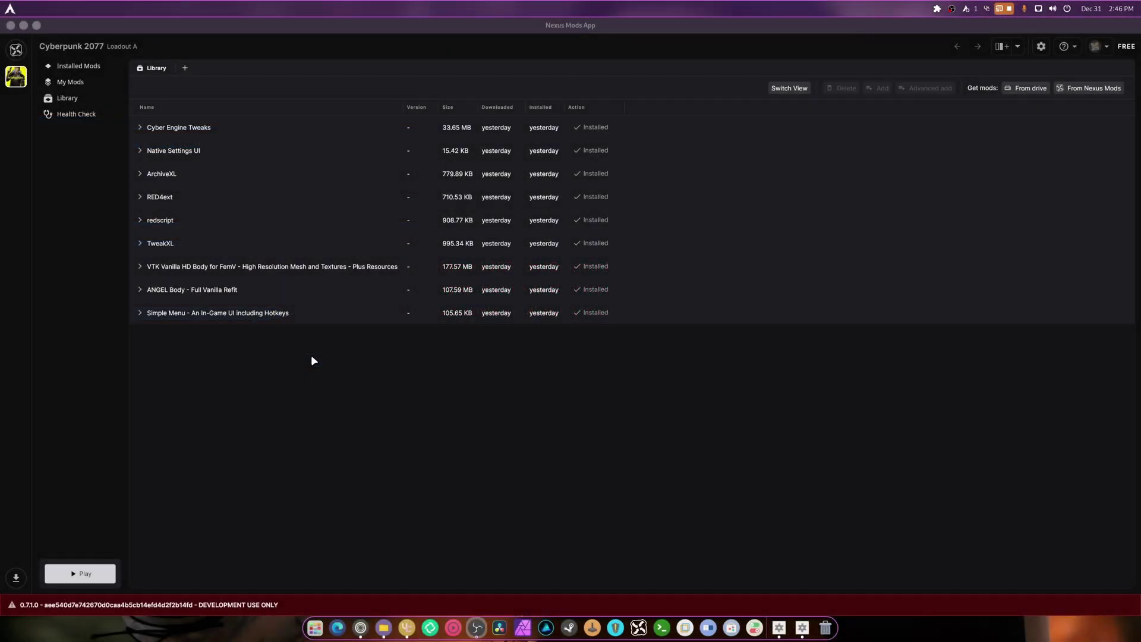
In a new browser window, load the Native Settings UI Nexus Mods page via the 'cyberpunk 2077 native' history suggestion.
click(360, 628)
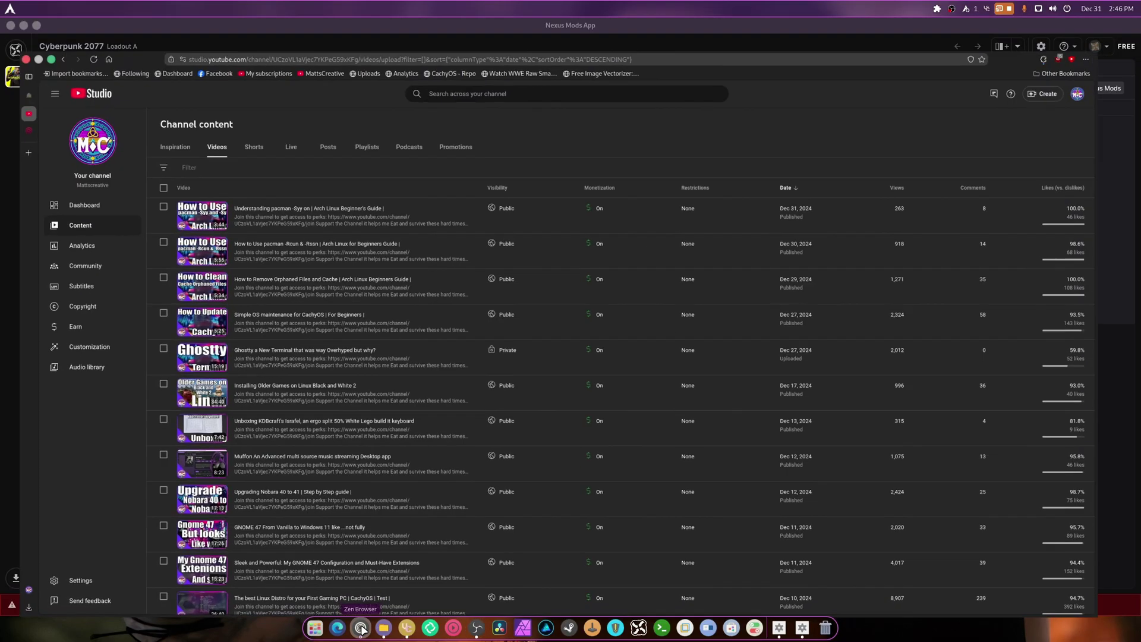
click(360, 628)
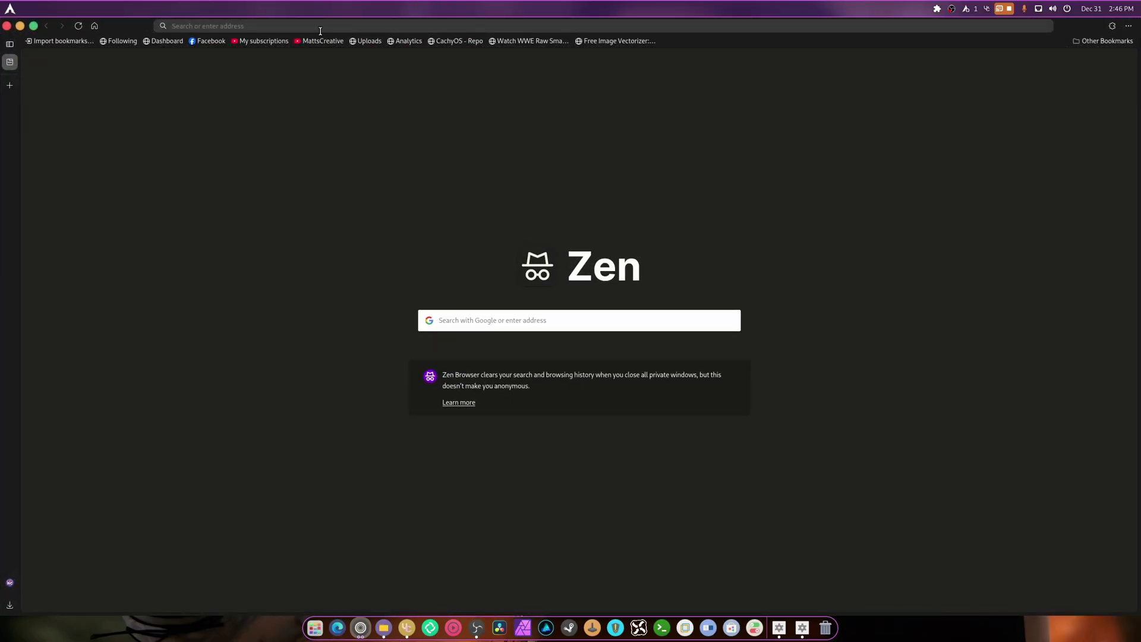
click(320, 30)
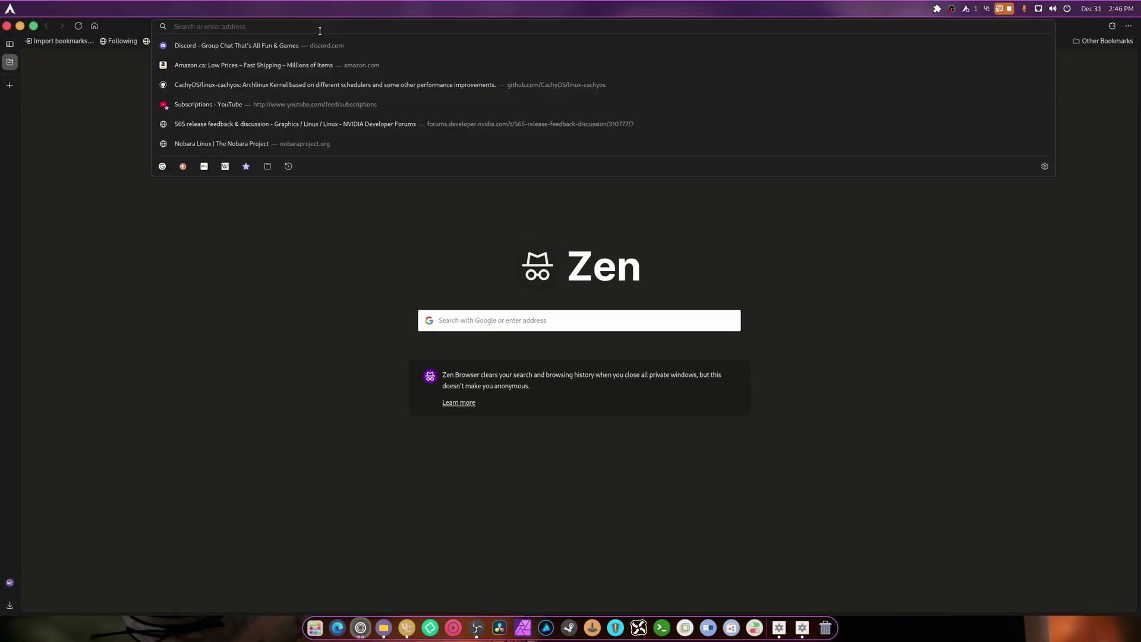
text(cyber)
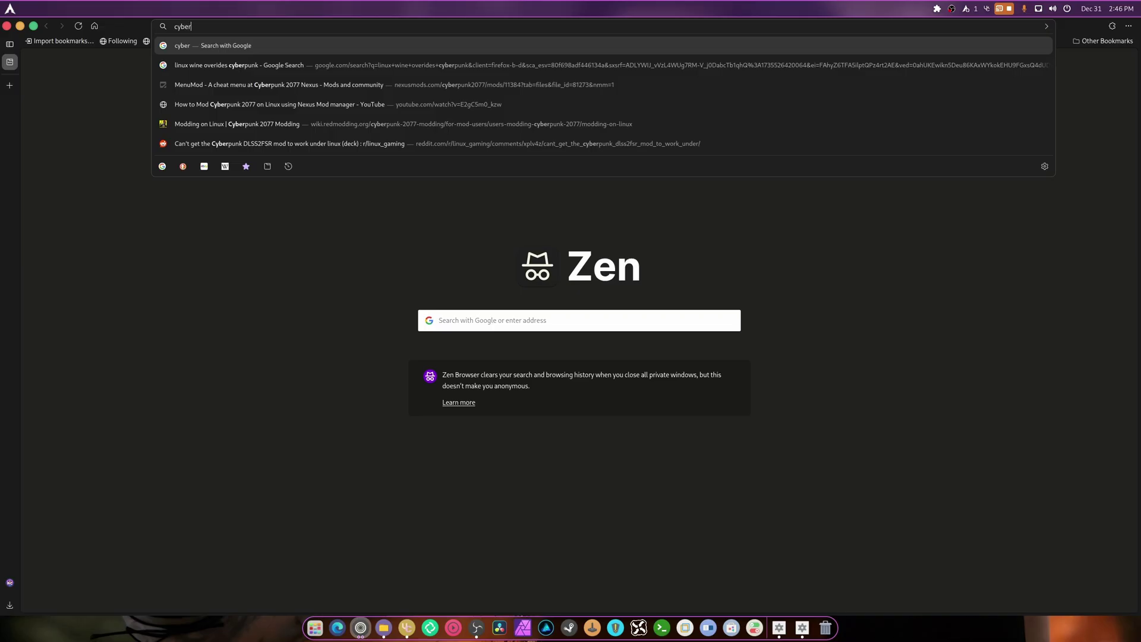
text(punk)
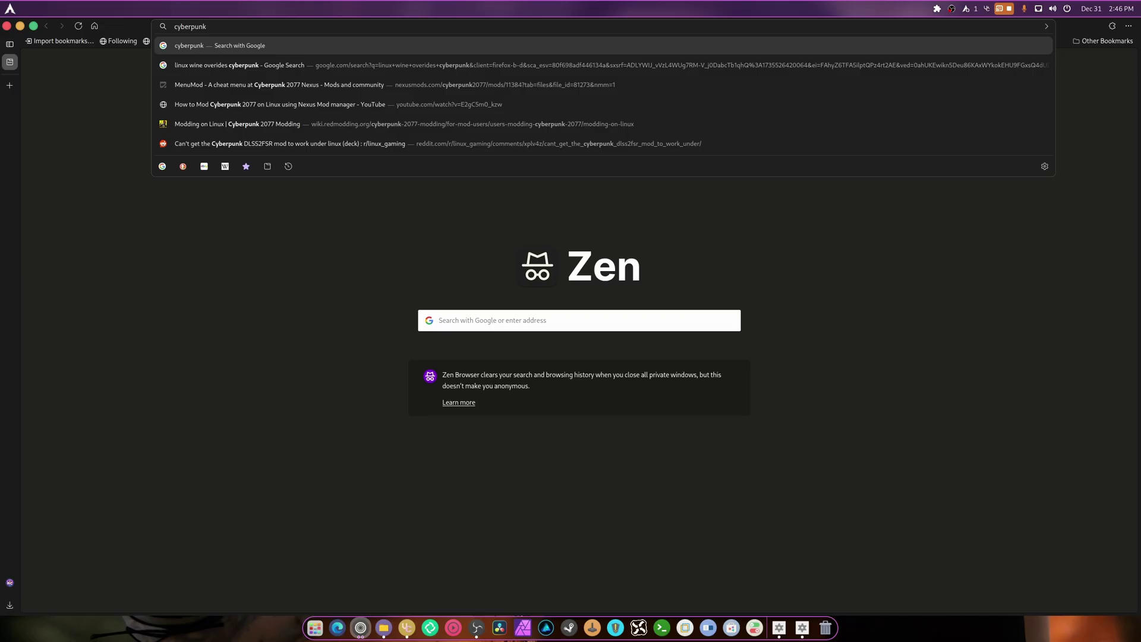
text( 2077)
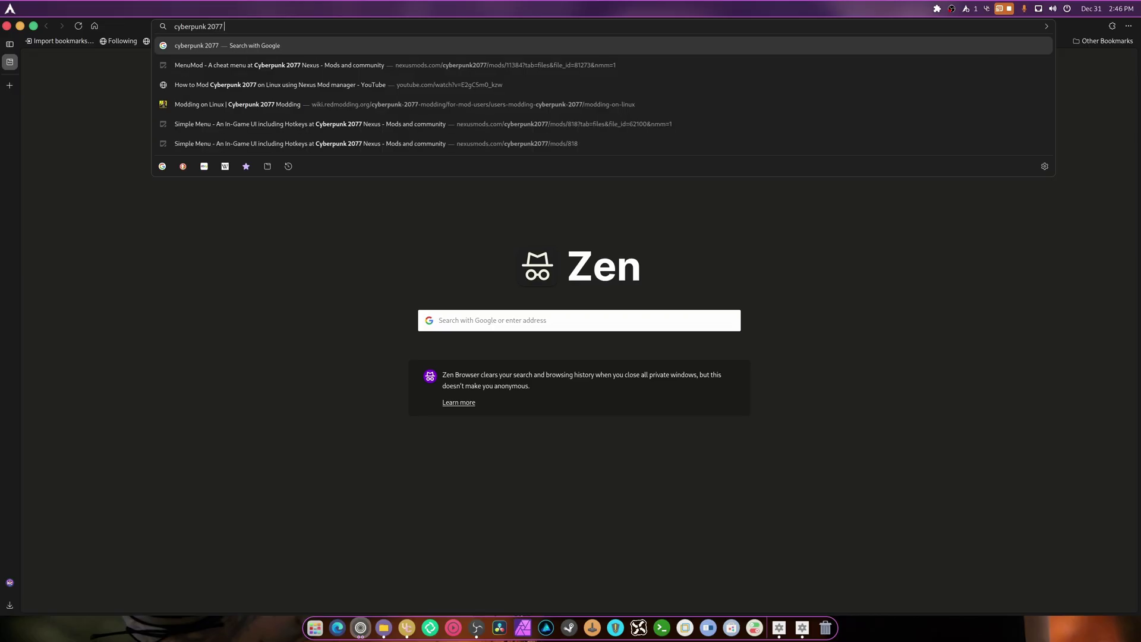
text( native)
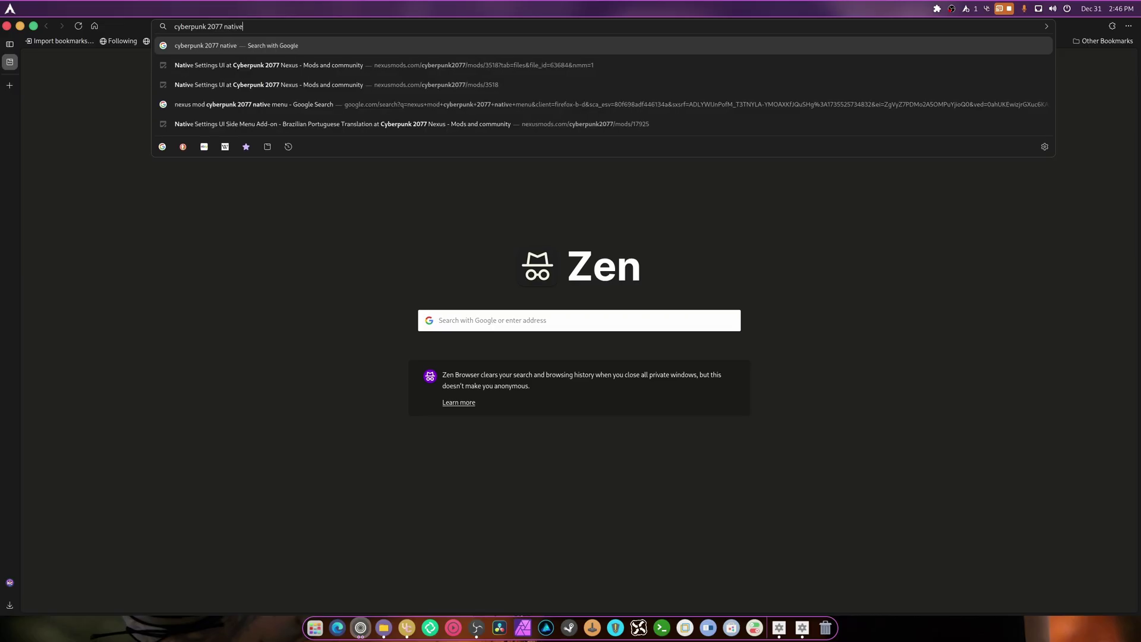
key(Down)
key(Return)
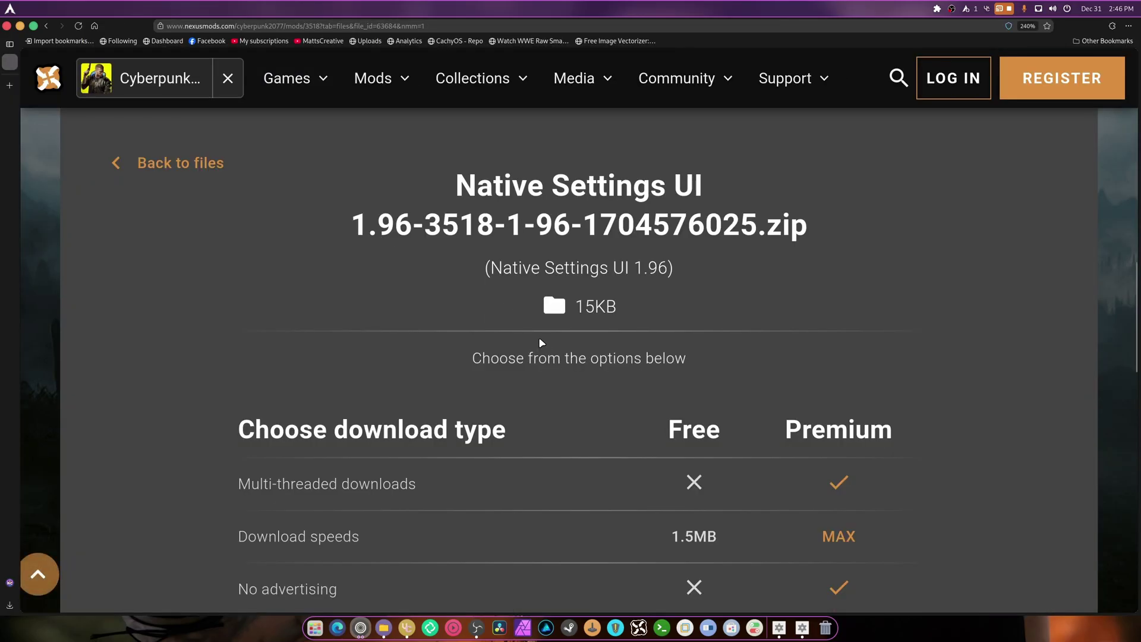
Read through the Native Settings UI description, then sign in to Nexus Mods.
scroll(543, 341, up, 5)
scroll(514, 342, down, 3)
key(alt+Left)
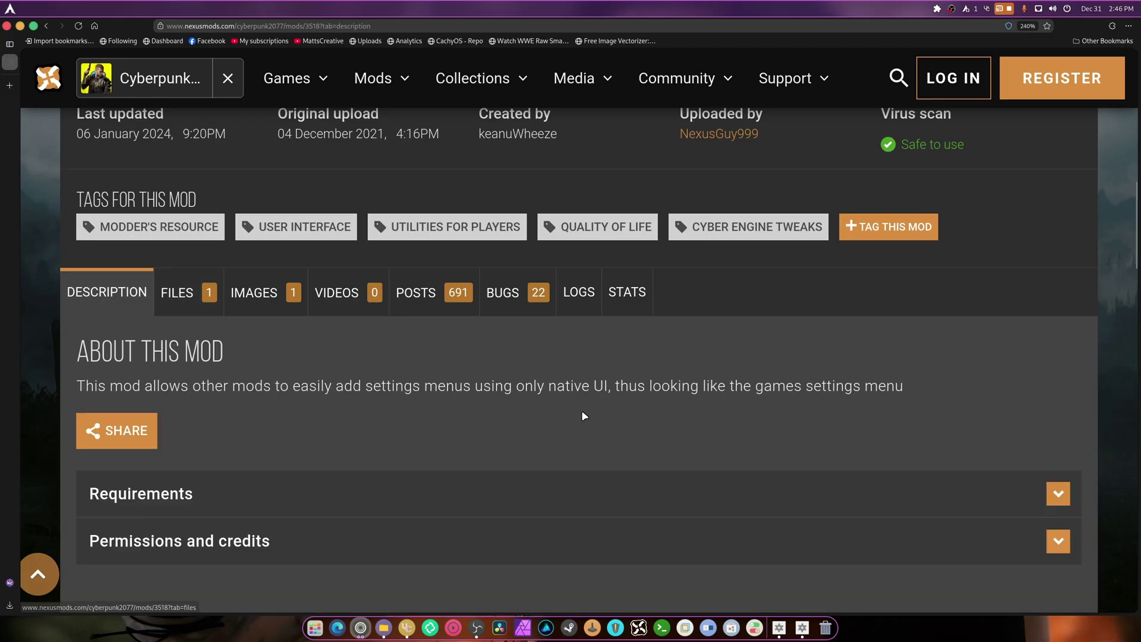
scroll(581, 410, down, 8)
scroll(545, 445, down, 4)
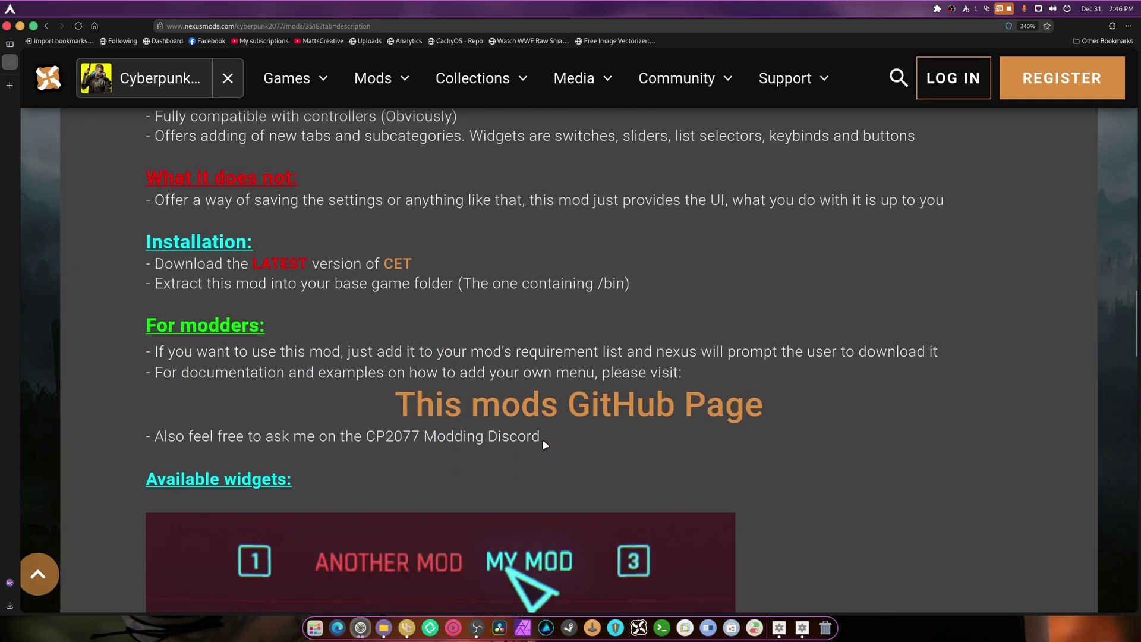
scroll(545, 445, down, 5)
scroll(542, 444, down, 5)
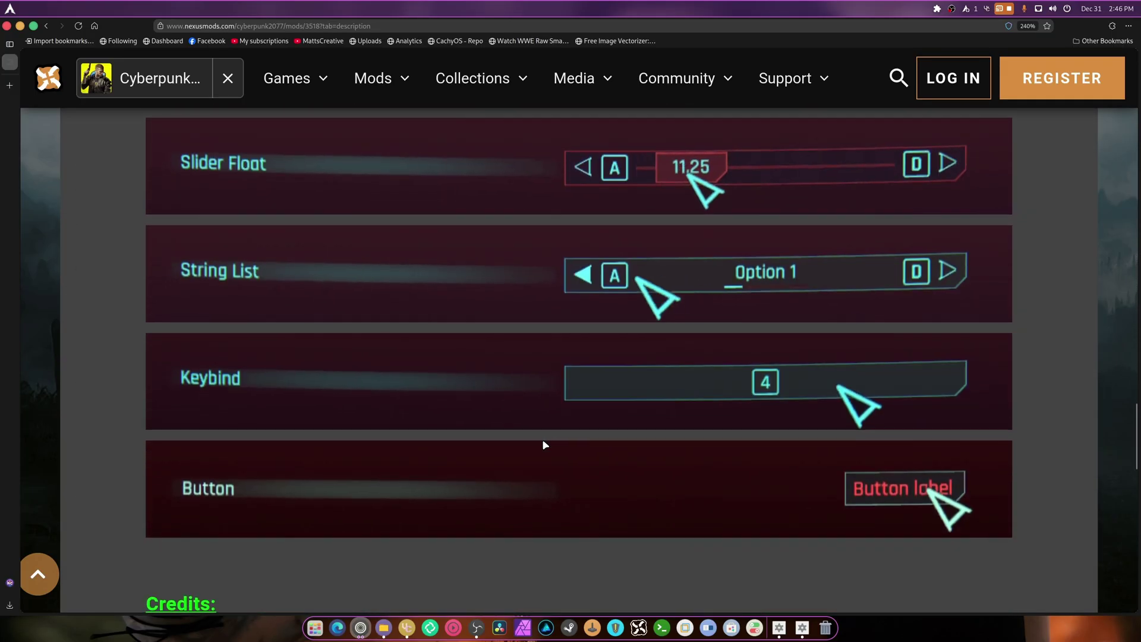
scroll(529, 357, down, 1)
scroll(334, 331, down, 3)
scroll(330, 332, up, 15)
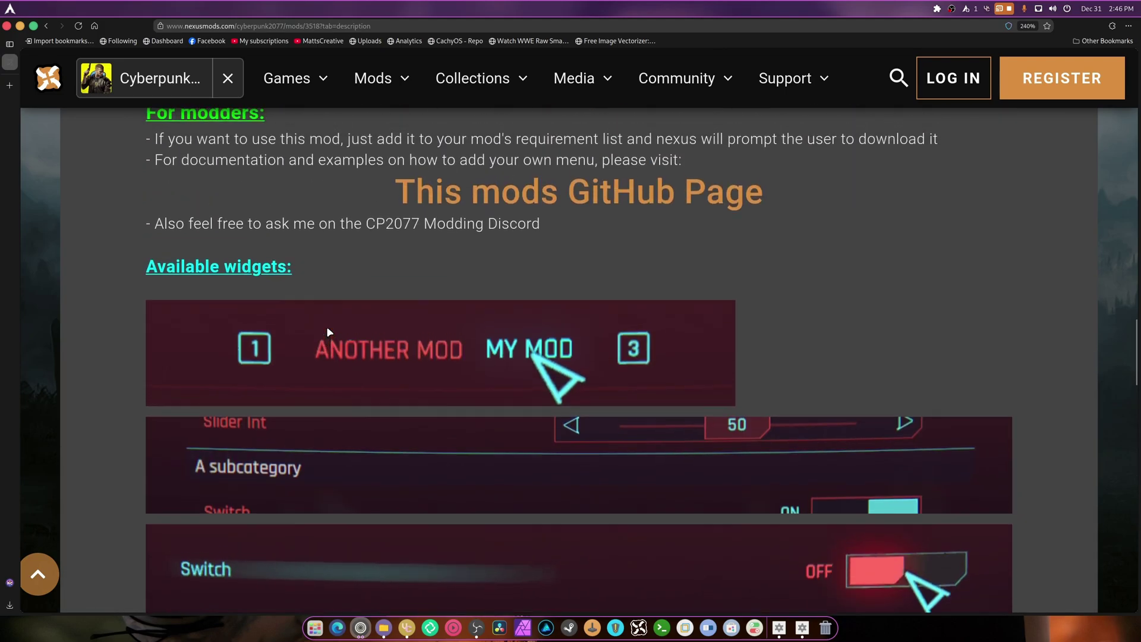
scroll(328, 329, up, 6)
scroll(327, 326, down, 4)
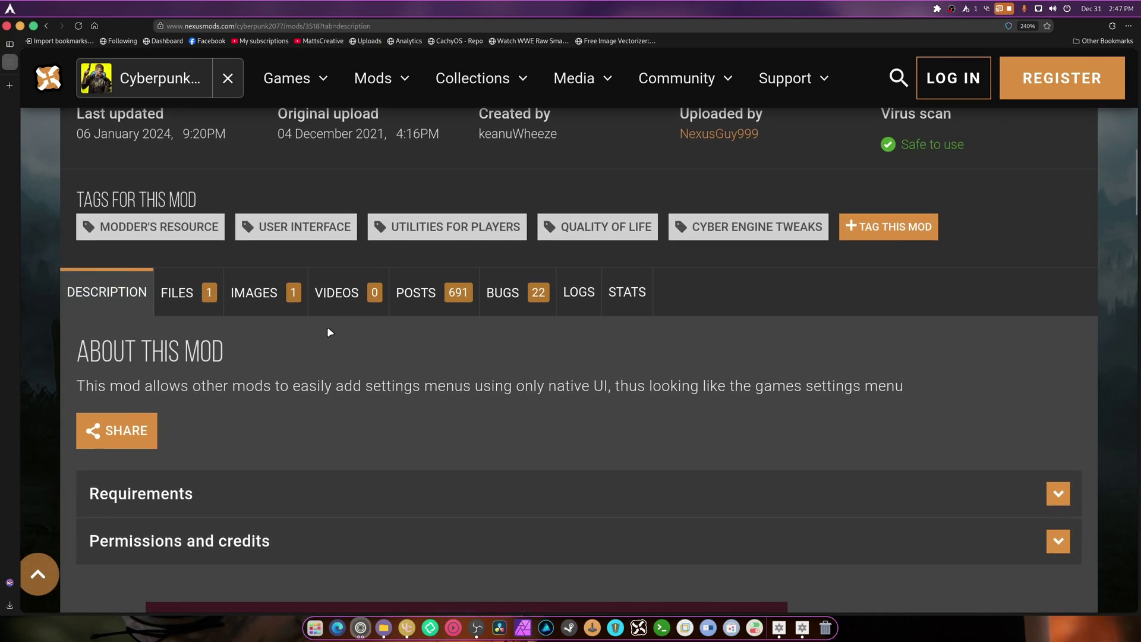
scroll(327, 327, up, 4)
scroll(327, 327, down, 4)
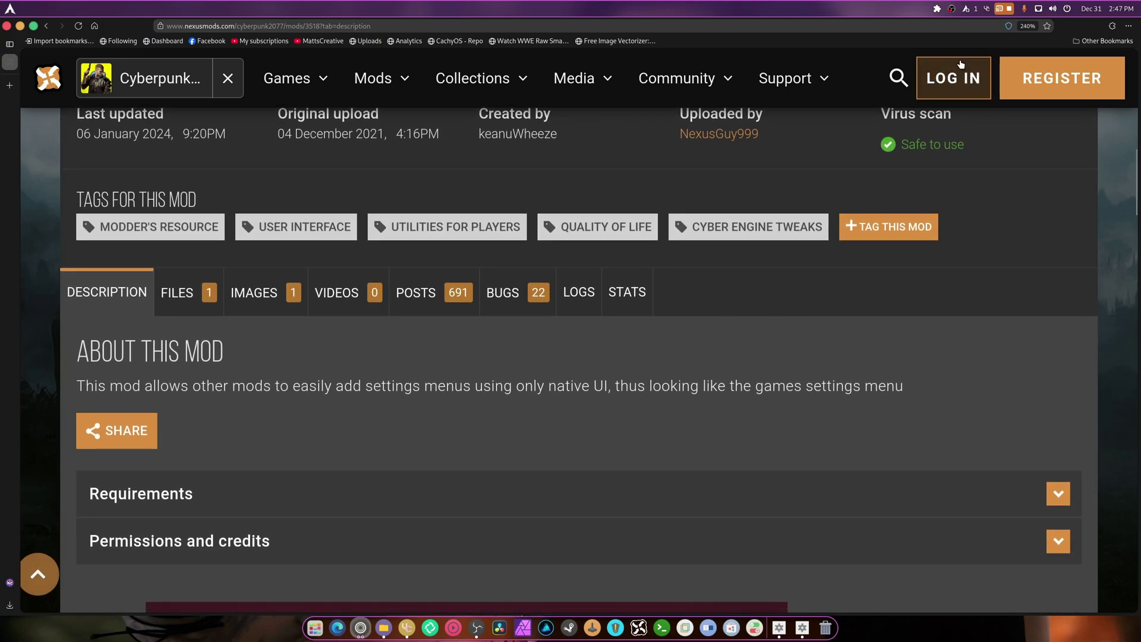
click(954, 78)
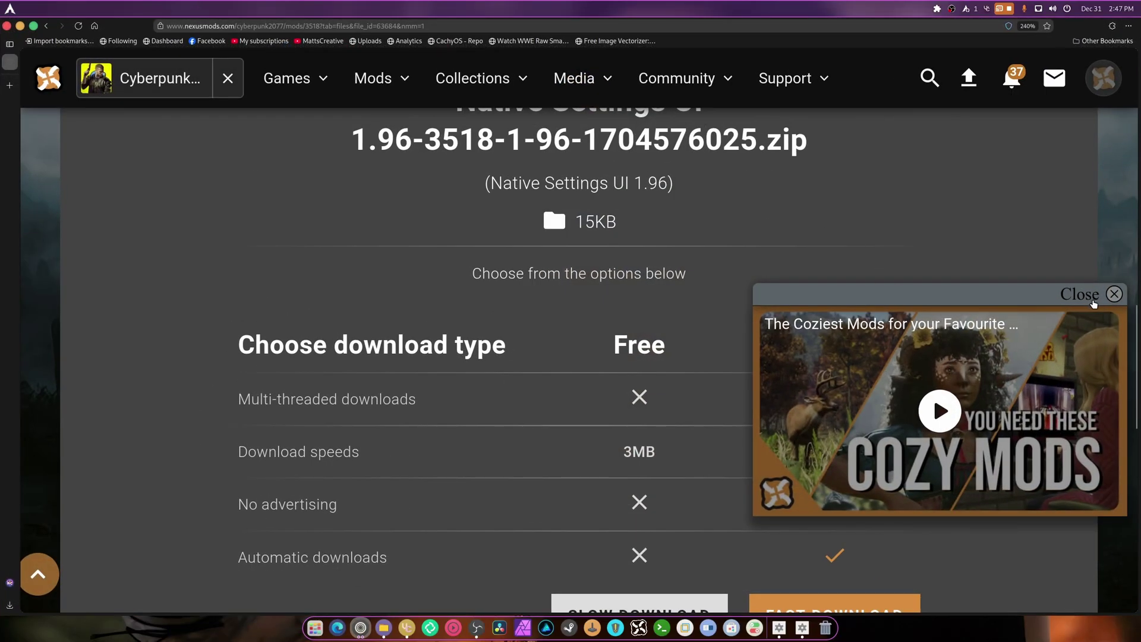
Dismiss the video ad, choose the free download option, and open the Native Settings UI files list.
click(1113, 294)
scroll(505, 422, down, 5)
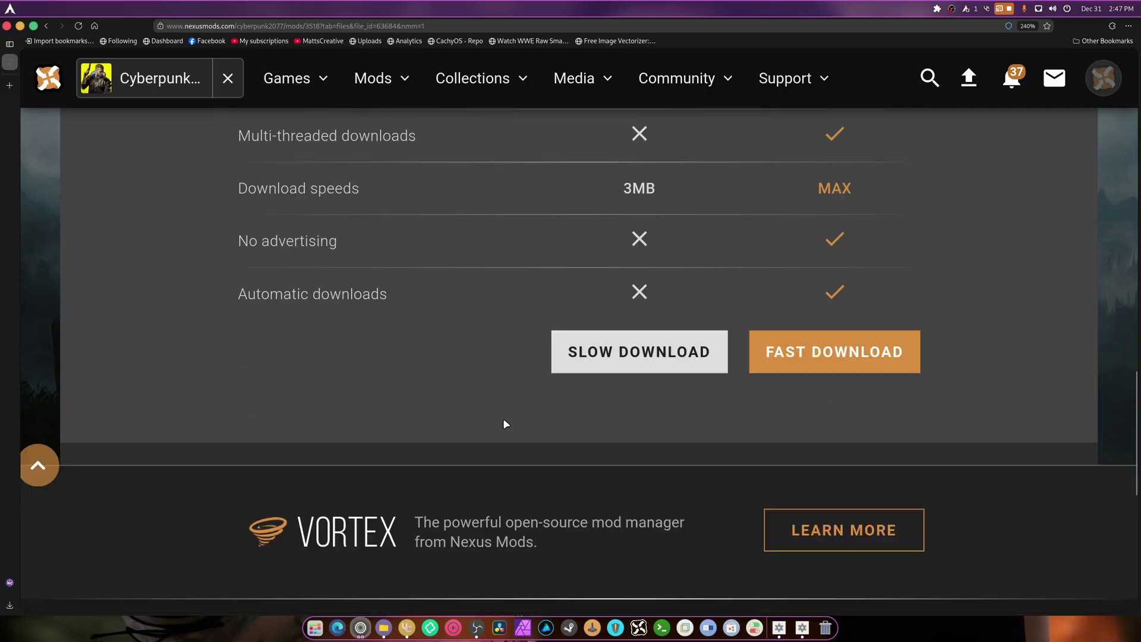
scroll(592, 401, up, 4)
click(592, 402)
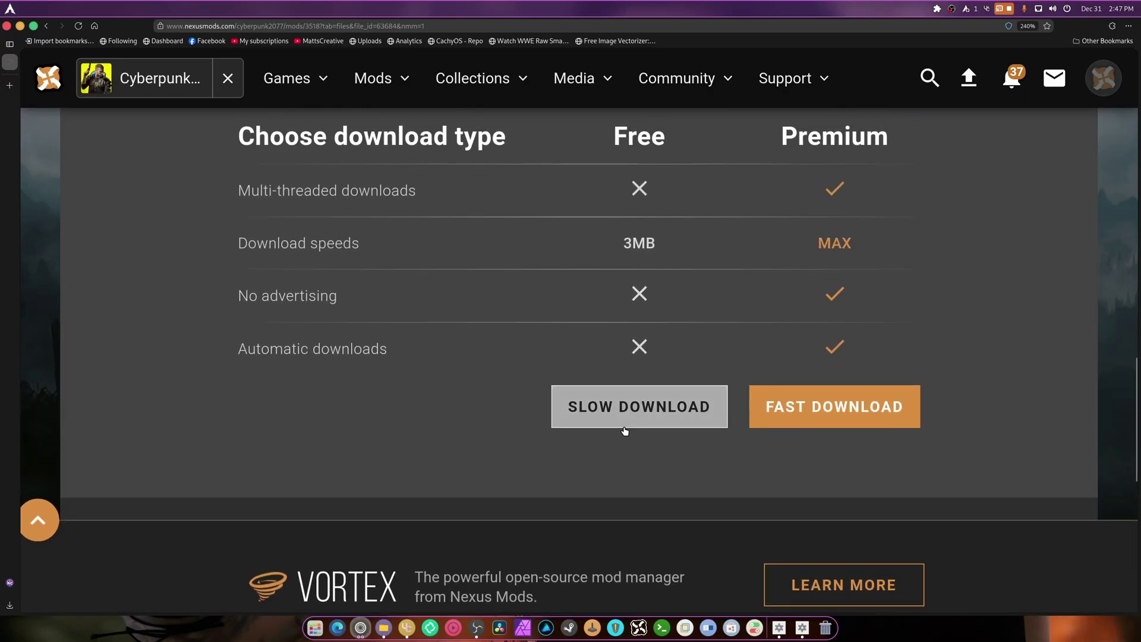
scroll(625, 431, up, 6)
click(173, 412)
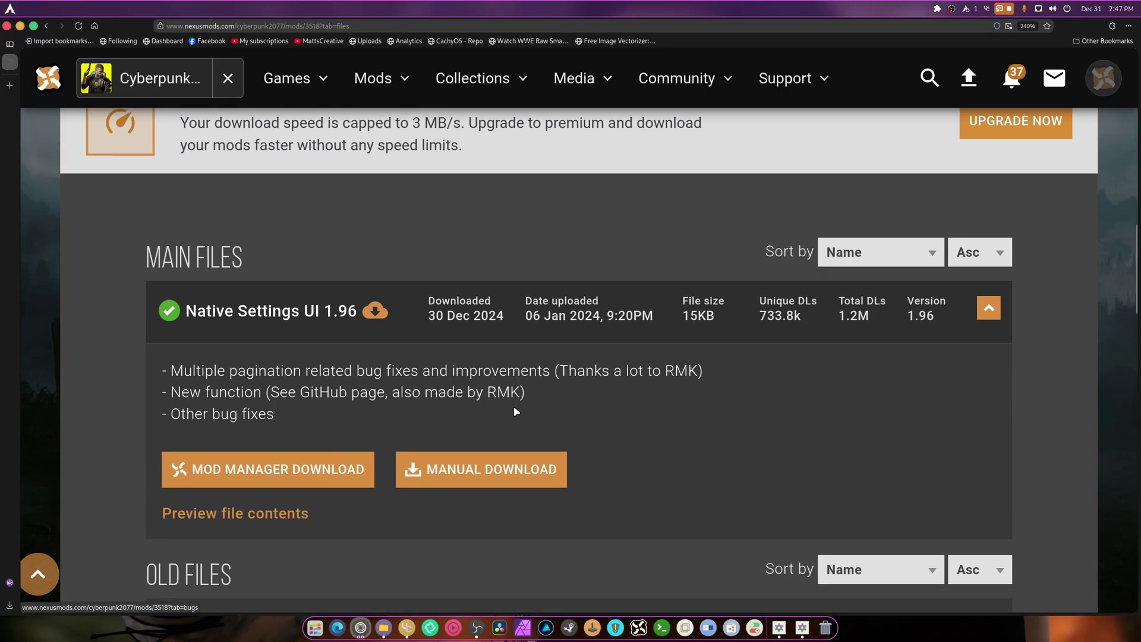
scroll(514, 407, down, 4)
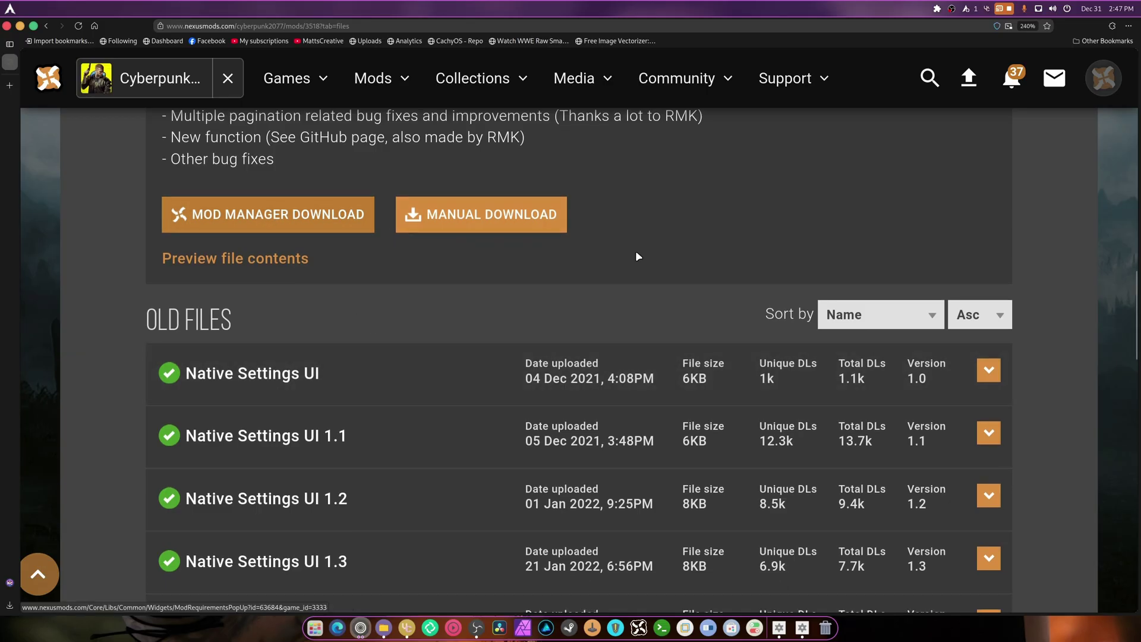
Check the Nexus Mods App library, then send Native Settings UI 1.96 to the mod manager.
click(802, 628)
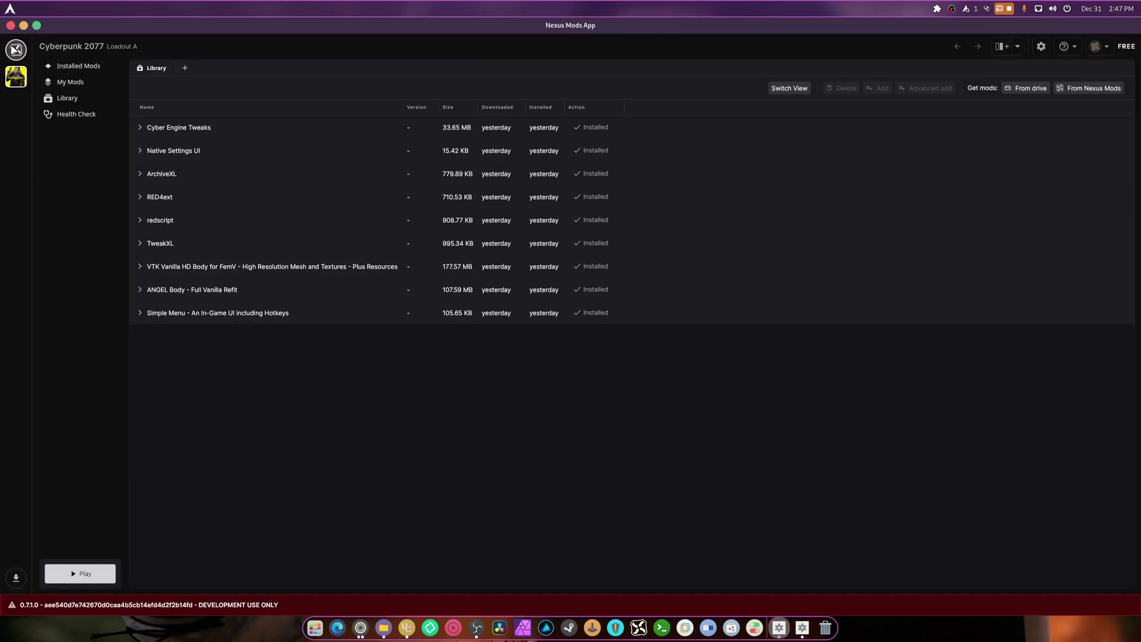
click(23, 25)
click(258, 226)
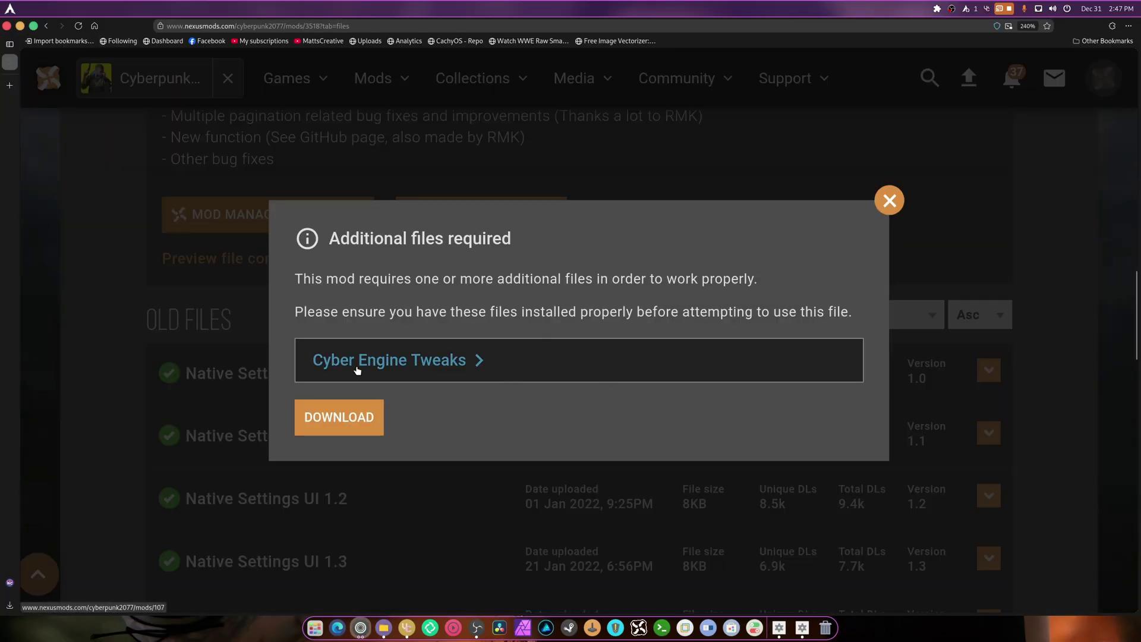
Open the required Cyber Engine Tweaks in a new tab and send CET 1.34.1 - patch 2.2 to the mod manager.
right_click(363, 367)
click(404, 386)
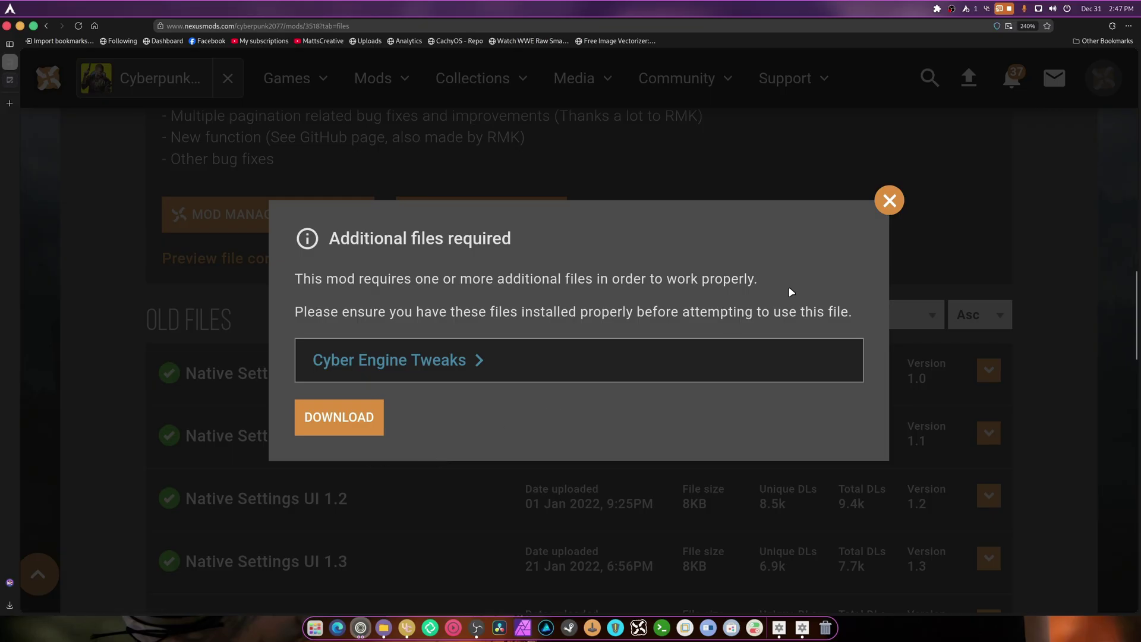
click(886, 208)
key(ctrl+Tab)
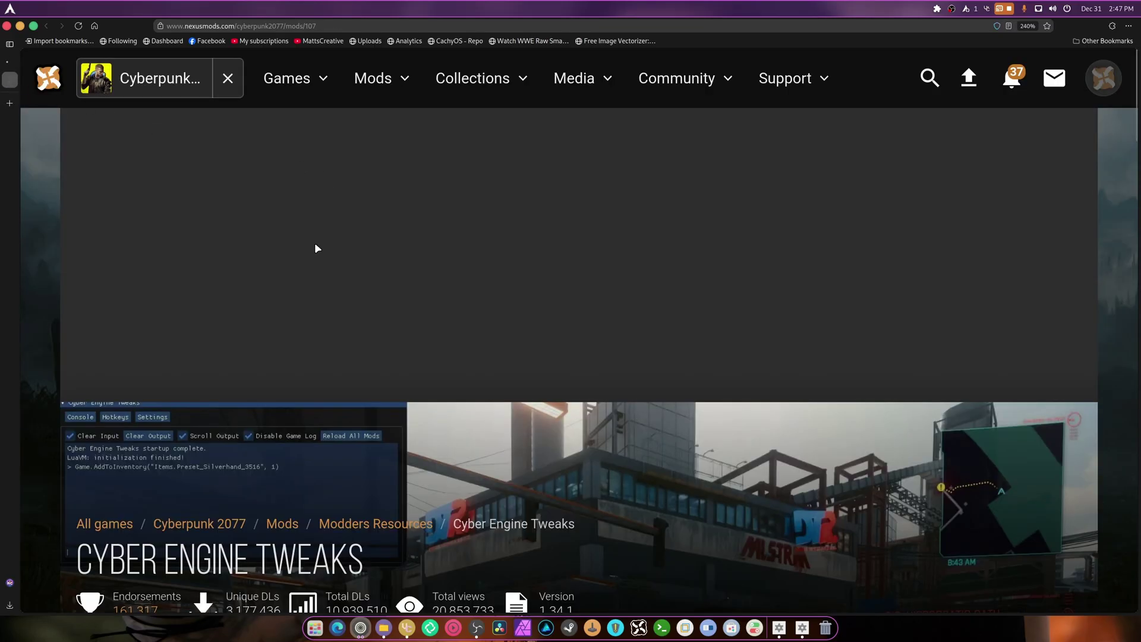
scroll(293, 482, down, 3)
click(178, 447)
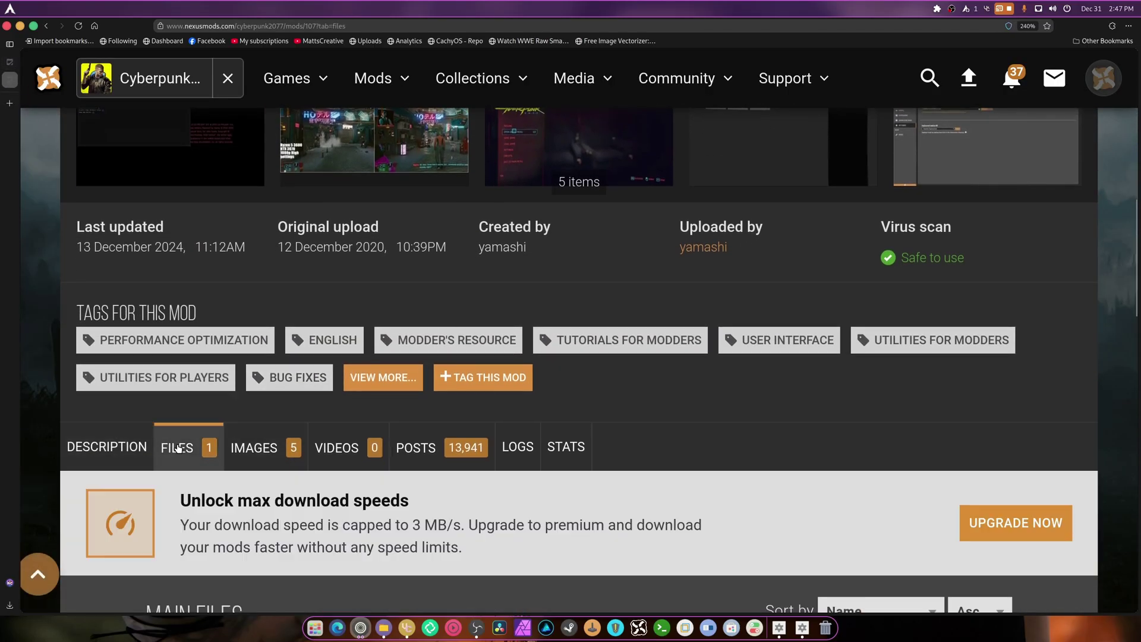
scroll(624, 520, down, 5)
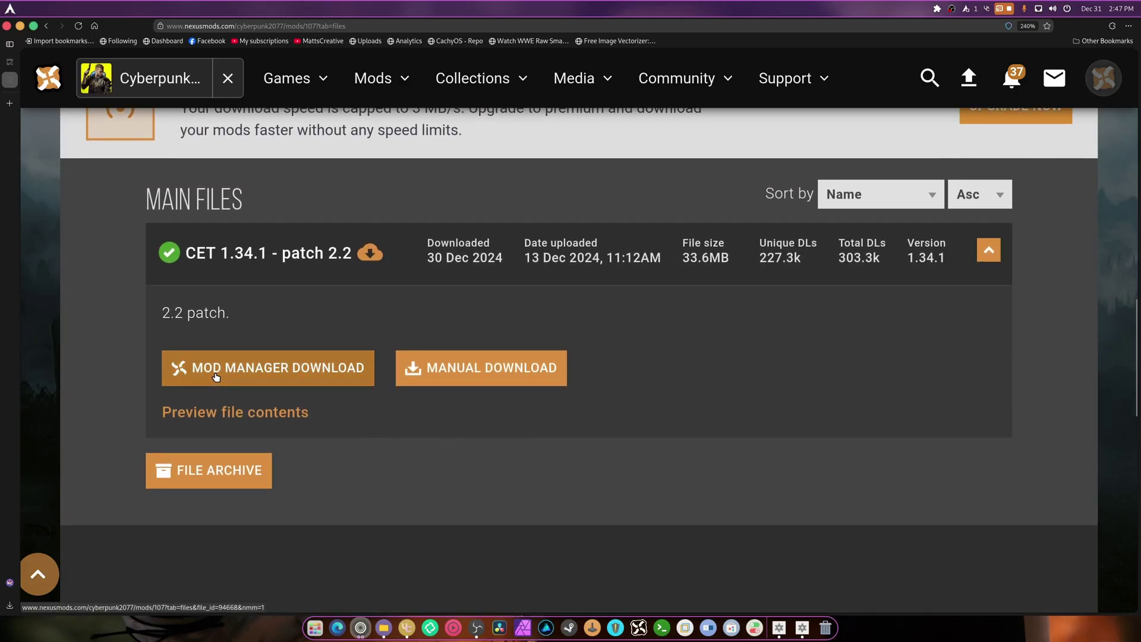
click(268, 368)
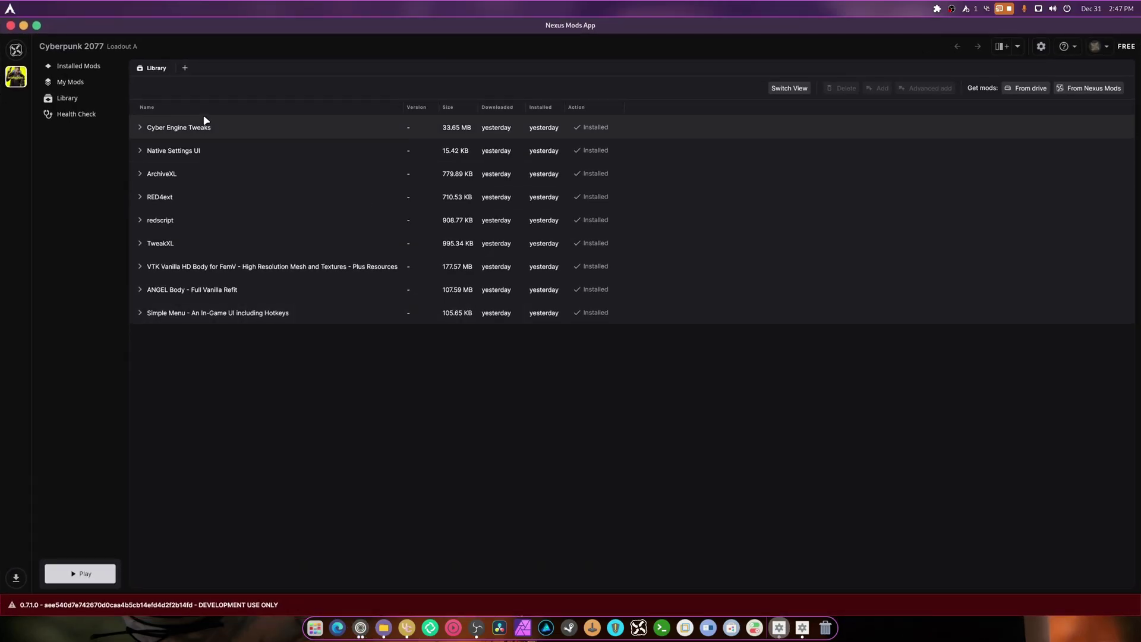
Expand Cyber Engine Tweaks and ArchiveXL to compare installed versions, then return to the CET page in the browser.
click(141, 128)
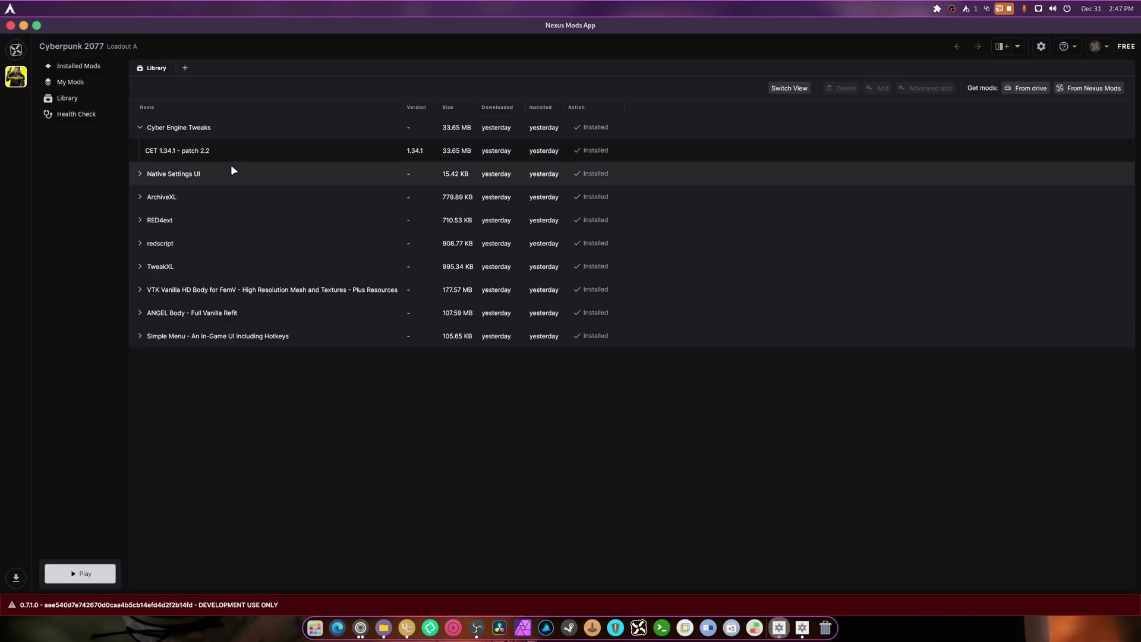
click(141, 199)
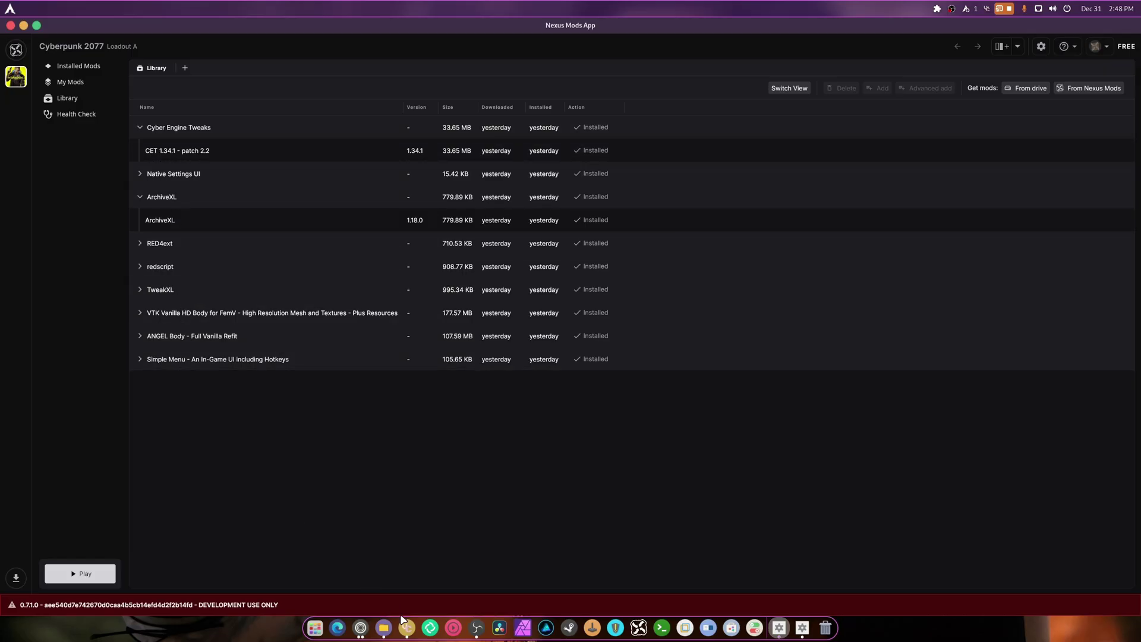
click(360, 628)
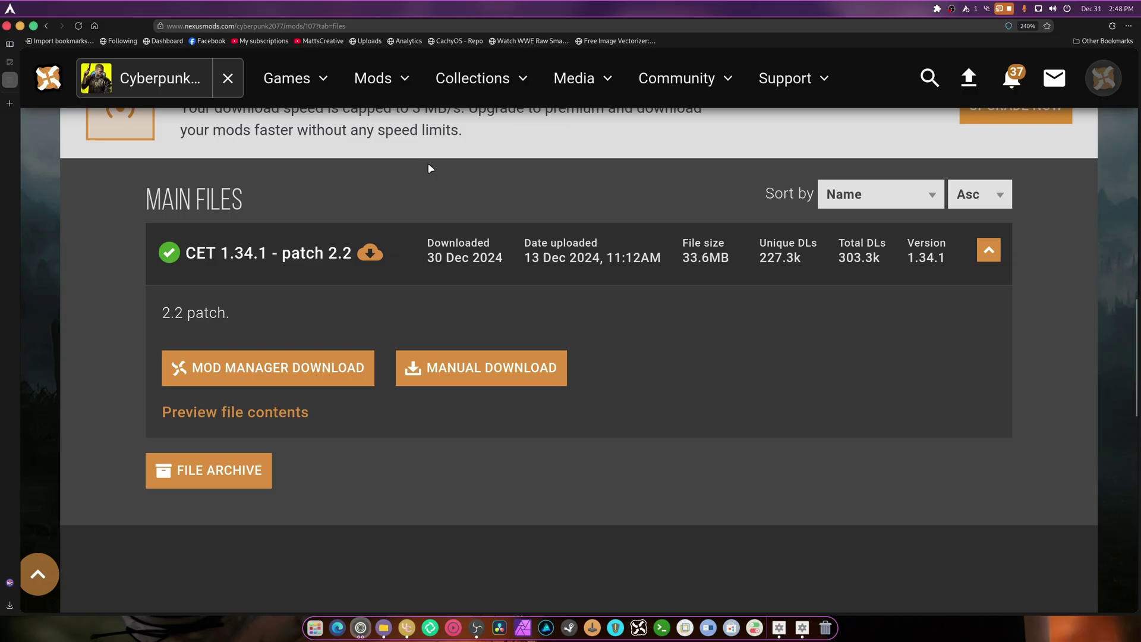
scroll(853, 449, up, 10)
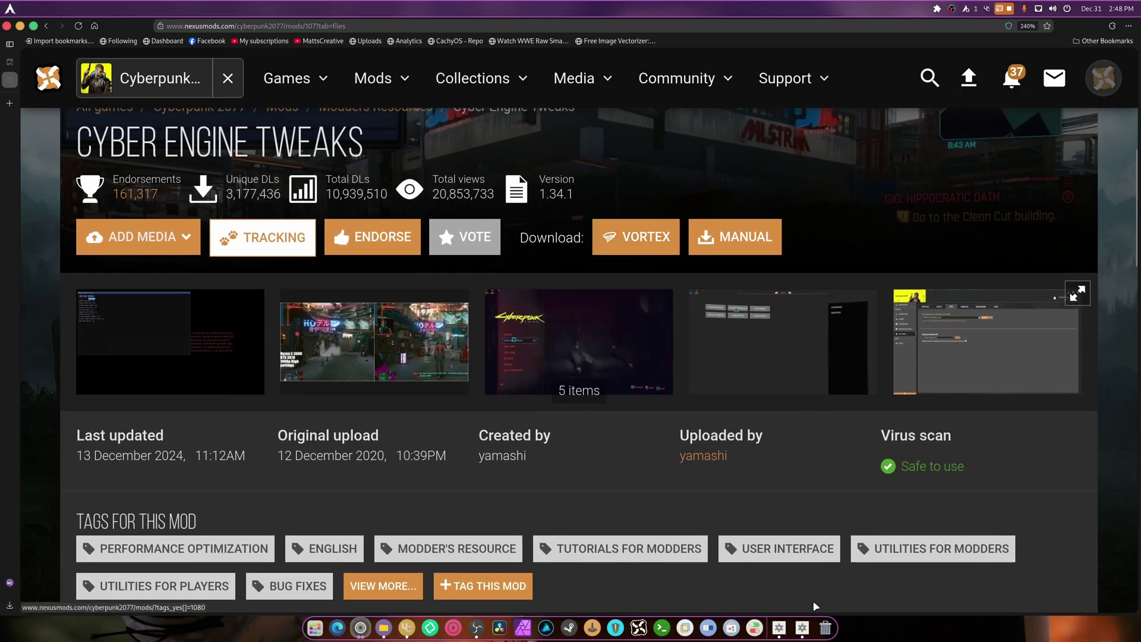
click(778, 633)
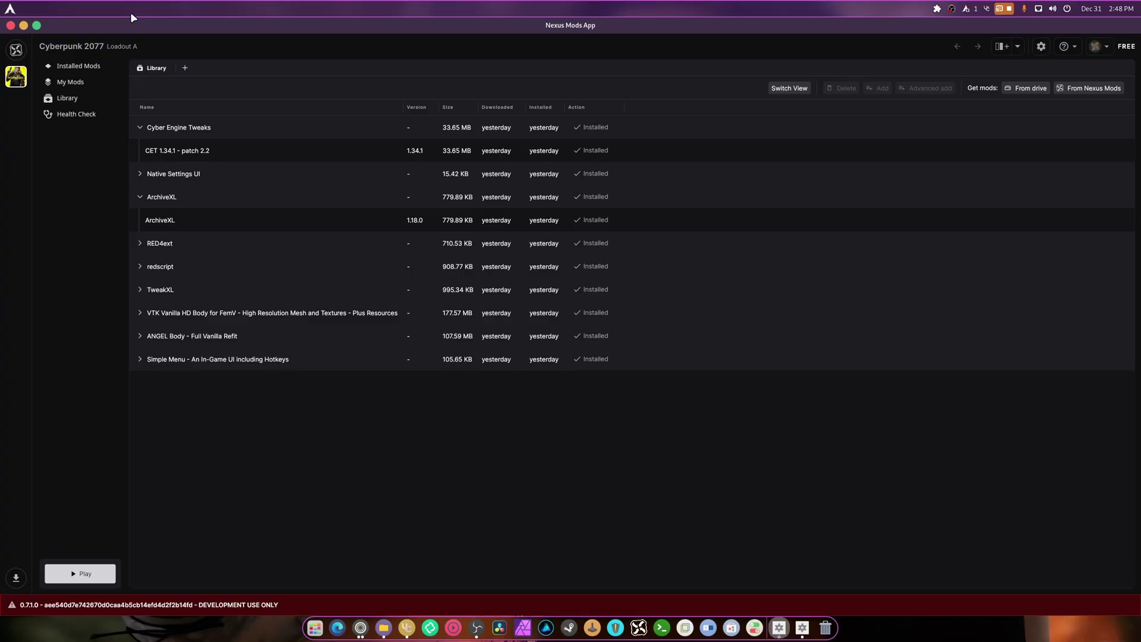
click(25, 25)
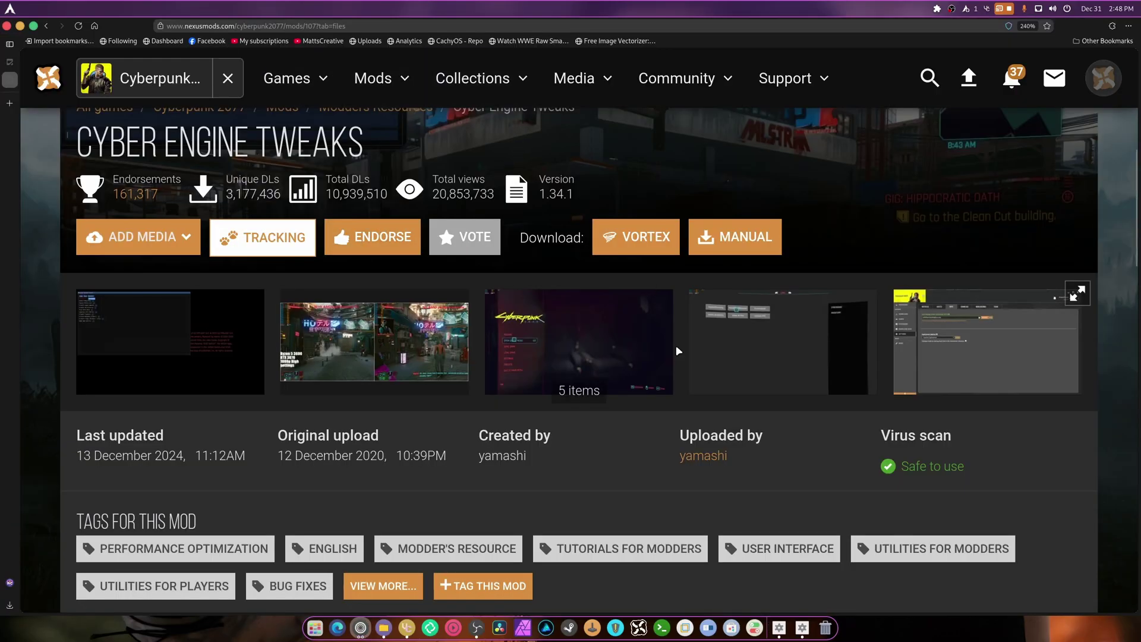